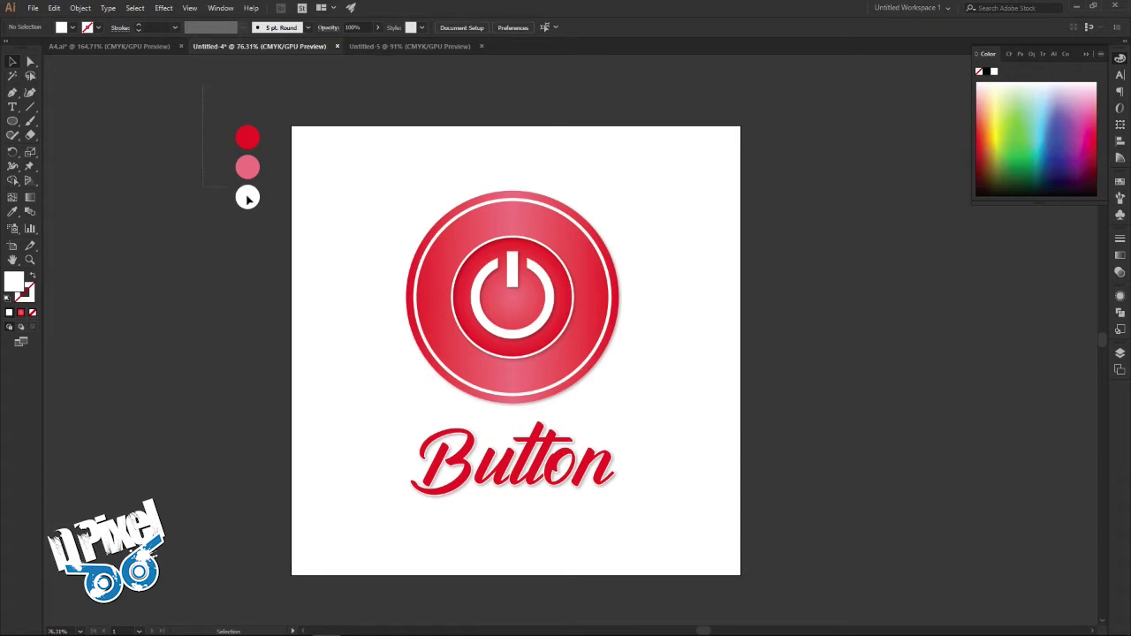
Paste the three copied colour palette circles into the Untitled-5 document, beside the empty artboard.
left_click(374, 89)
left_click(376, 47)
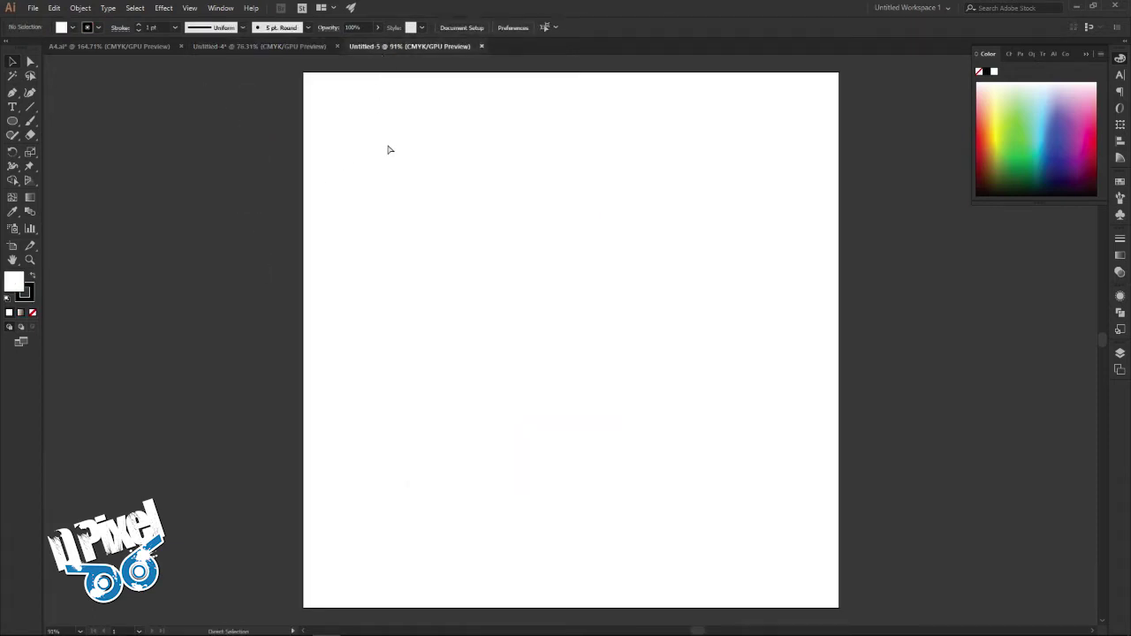
key("ctrl+v")
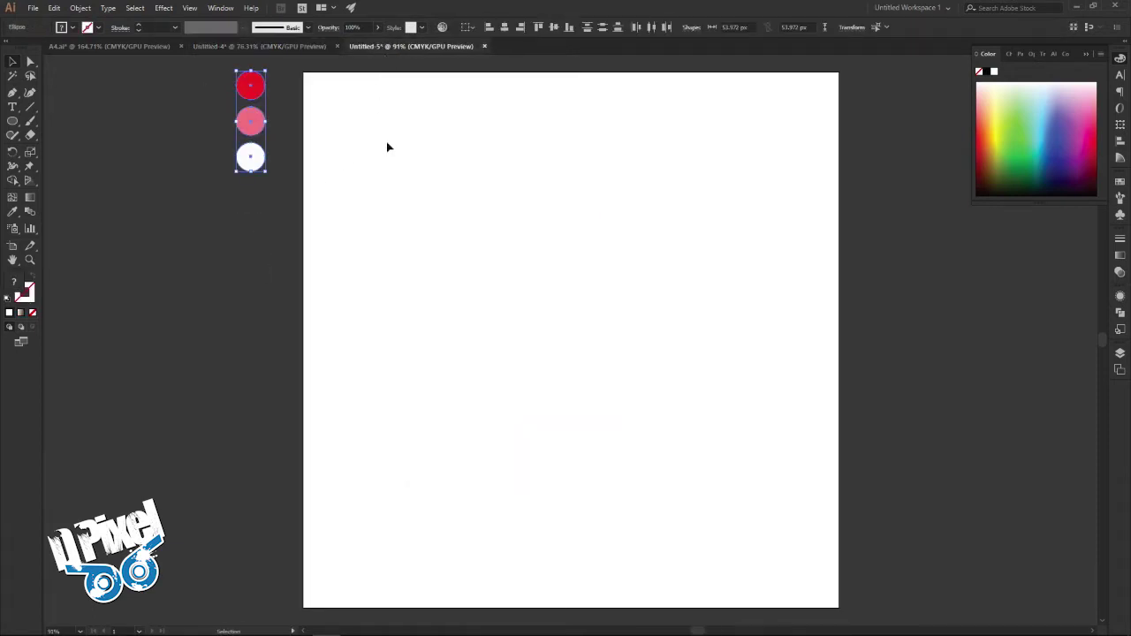
left_click(305, 119)
left_click_drag(486, 200, 452, 210)
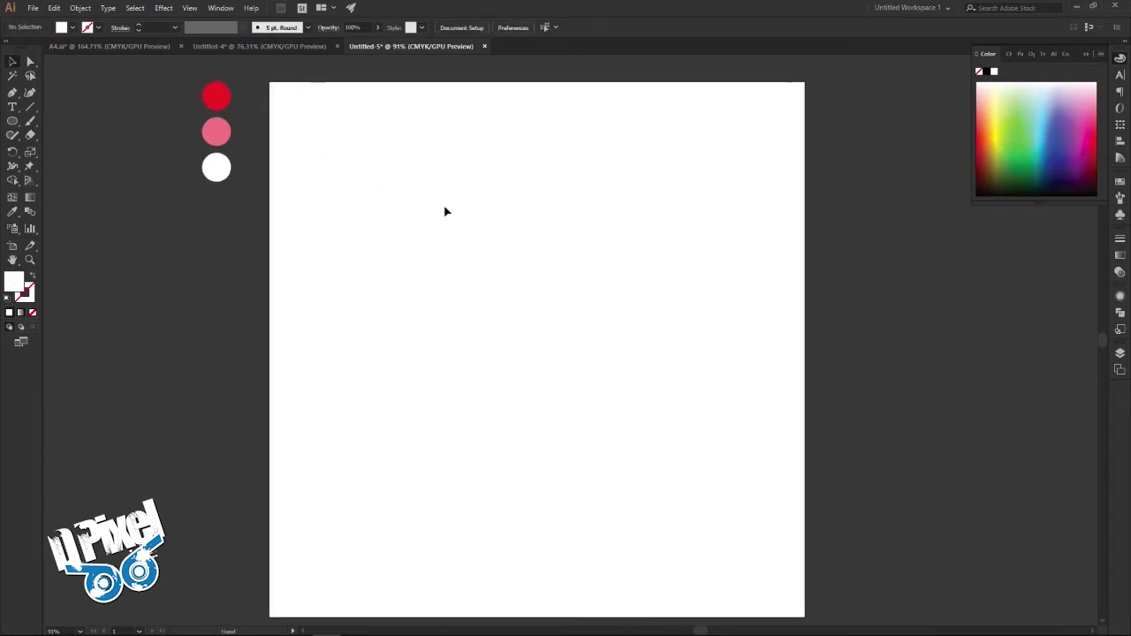
Draw a circle about 512 px in diameter and centre it horizontally and vertically on the Untitled-5 artboard.
left_click(263, 48)
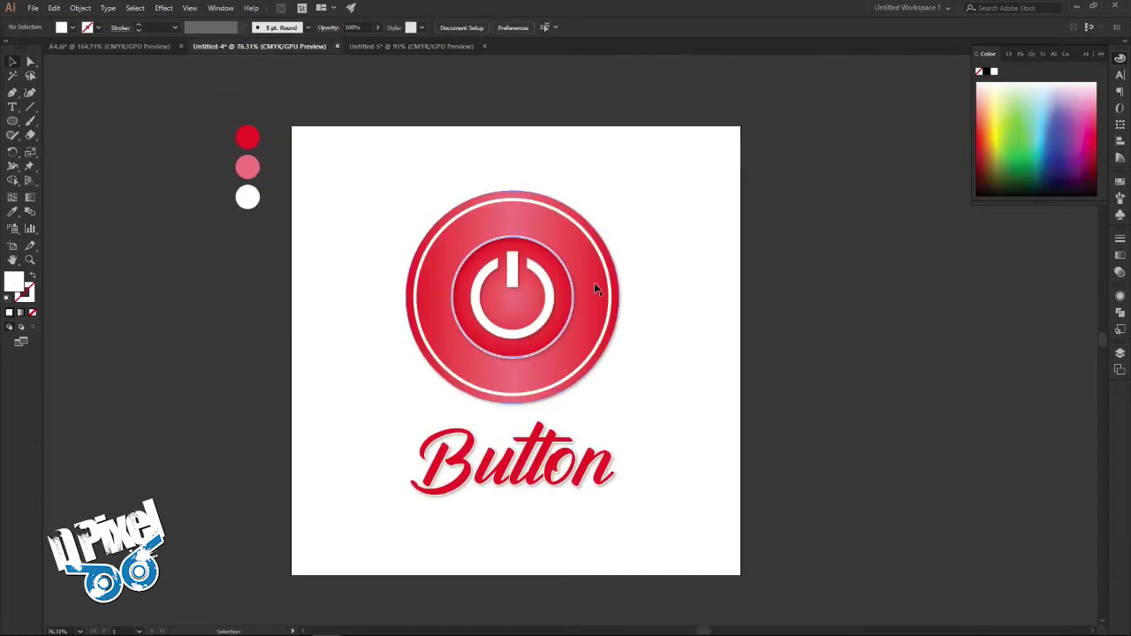
left_click(427, 47)
scroll(401, 277, "up", 1)
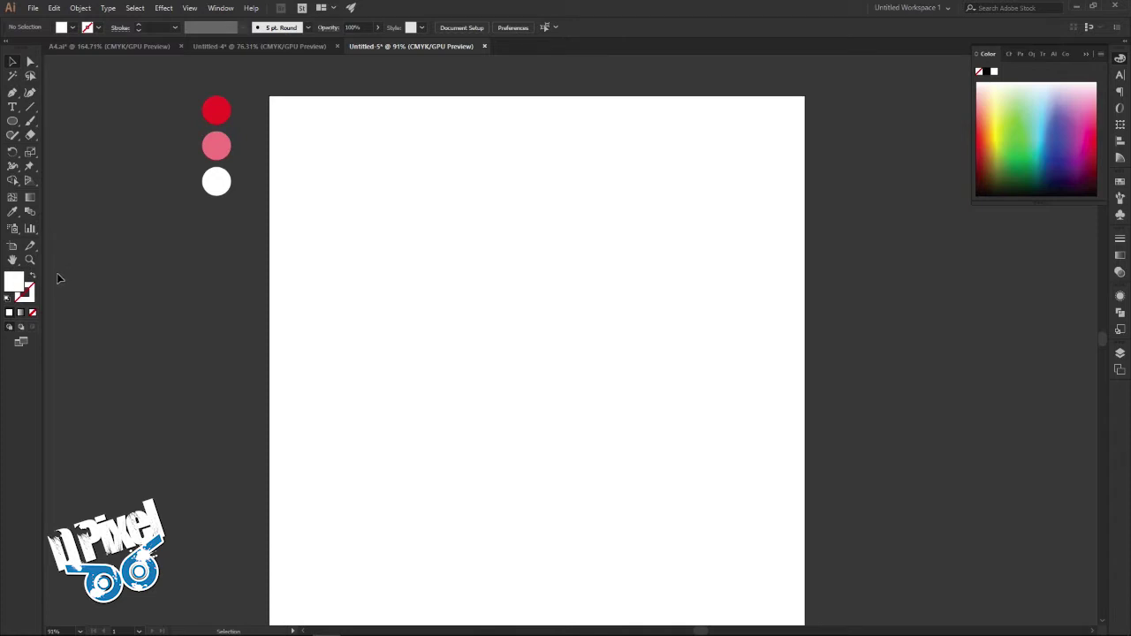
left_click(11, 123)
left_click_drag(498, 339, 635, 448)
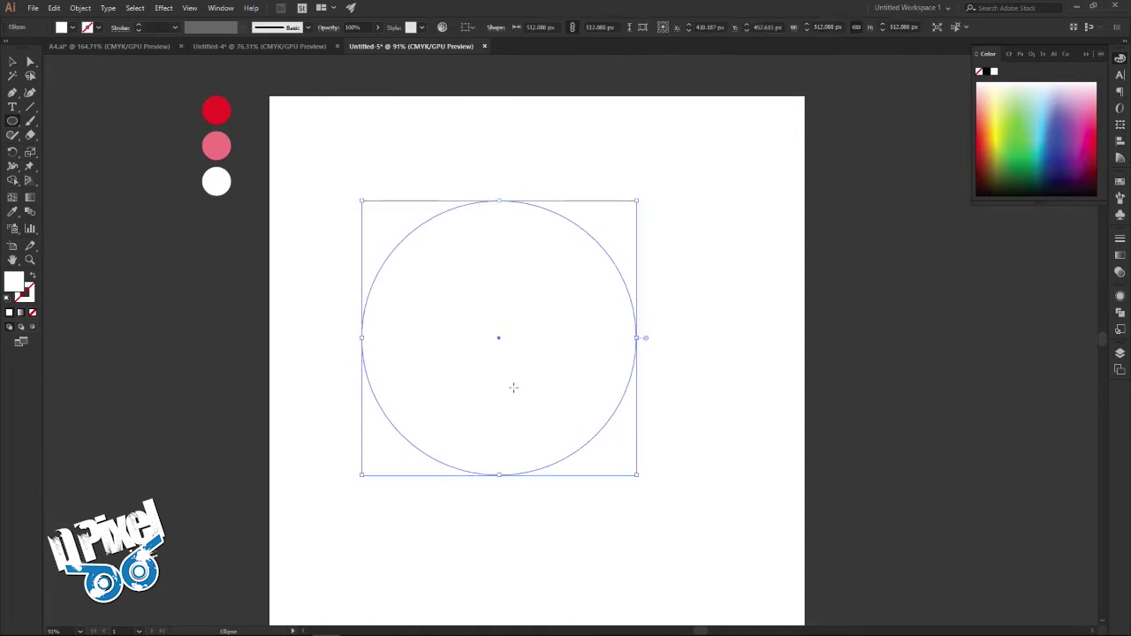
left_click(13, 62)
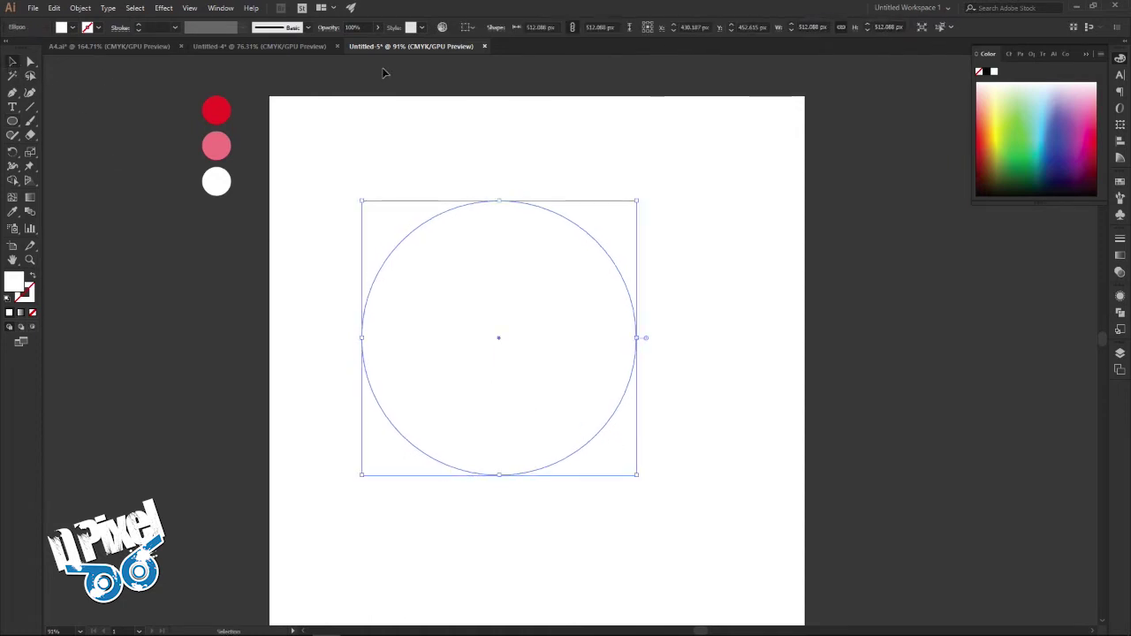
left_click(504, 30)
left_click(554, 28)
left_click(726, 199)
left_click(643, 287)
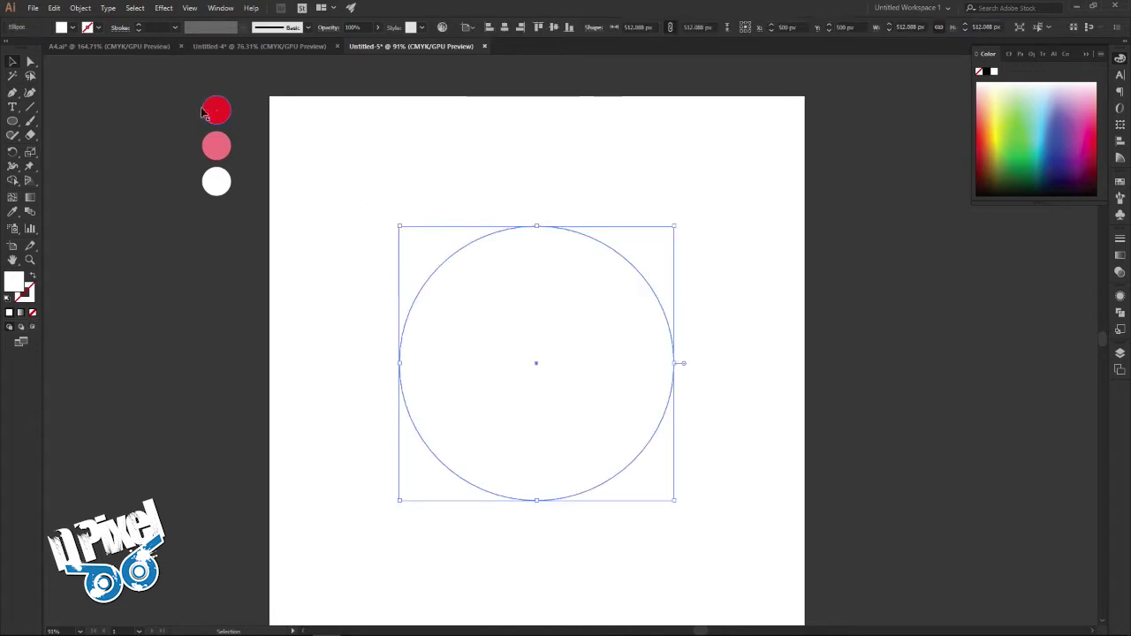
Give the circle a 0.25 pt stroke and a radial gradient fill.
left_click(138, 25)
left_click(252, 94)
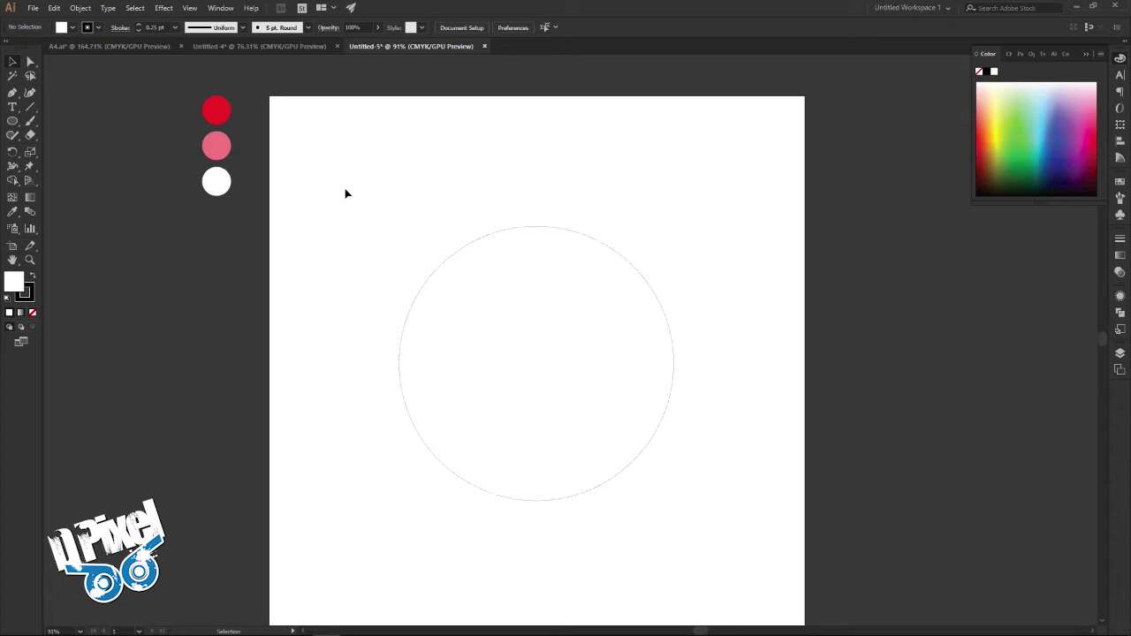
left_click_drag(442, 184, 494, 260)
left_click(1120, 256)
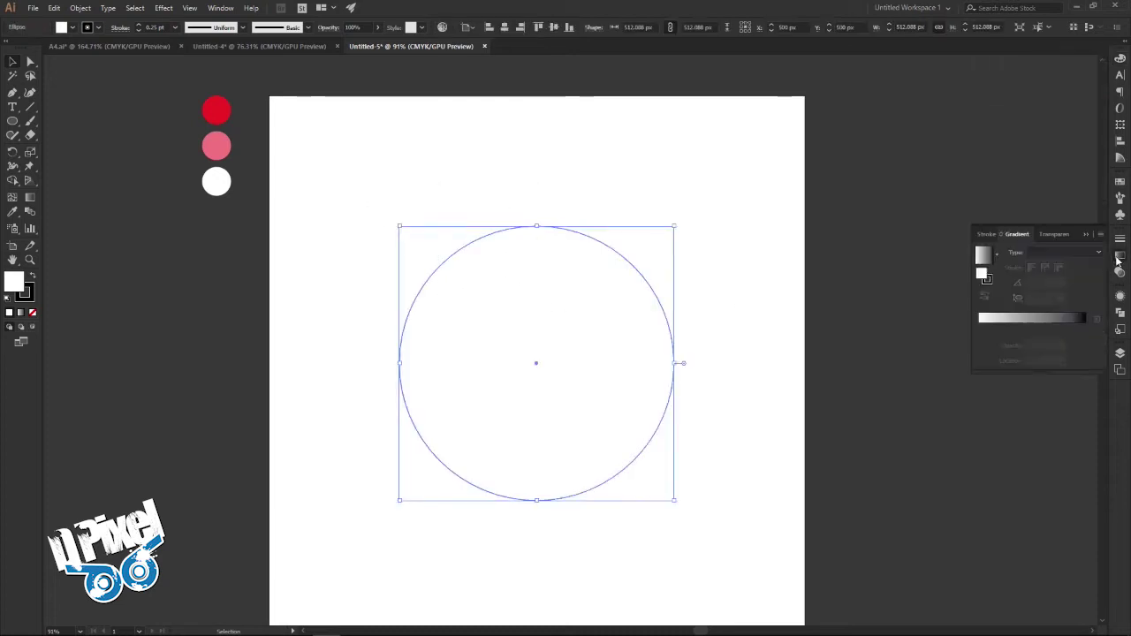
left_click(1047, 317)
left_click(1056, 254)
left_click(1049, 277)
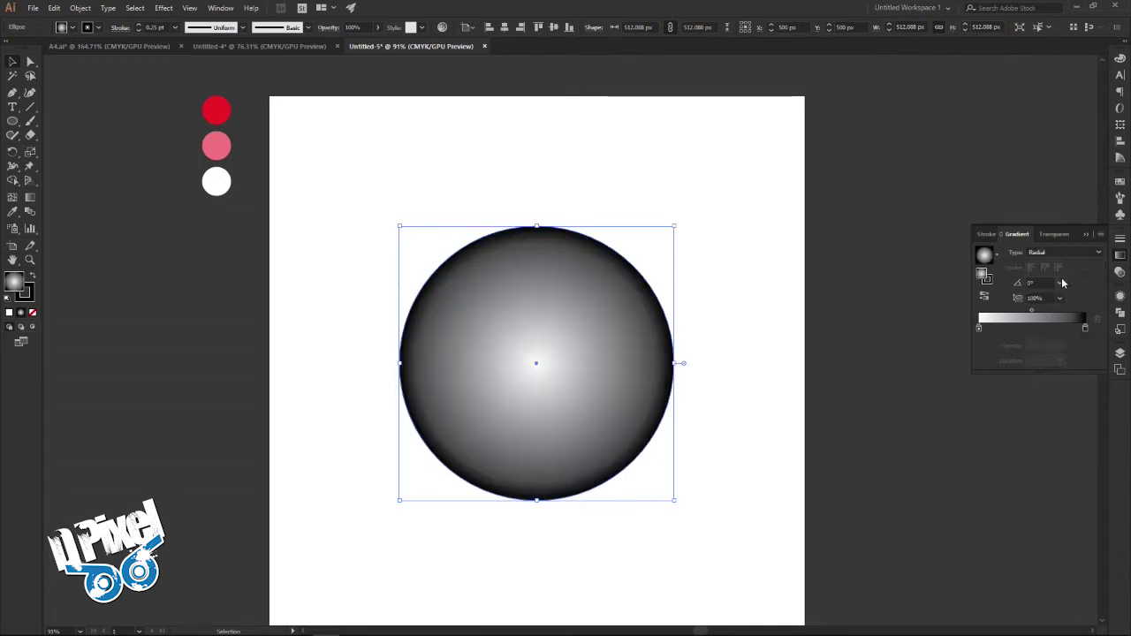
Copy the hex code of the red palette circle's fill colour.
left_click(714, 185)
left_click(216, 110)
double_click(22, 286)
right_click(226, 187)
left_click(190, 228)
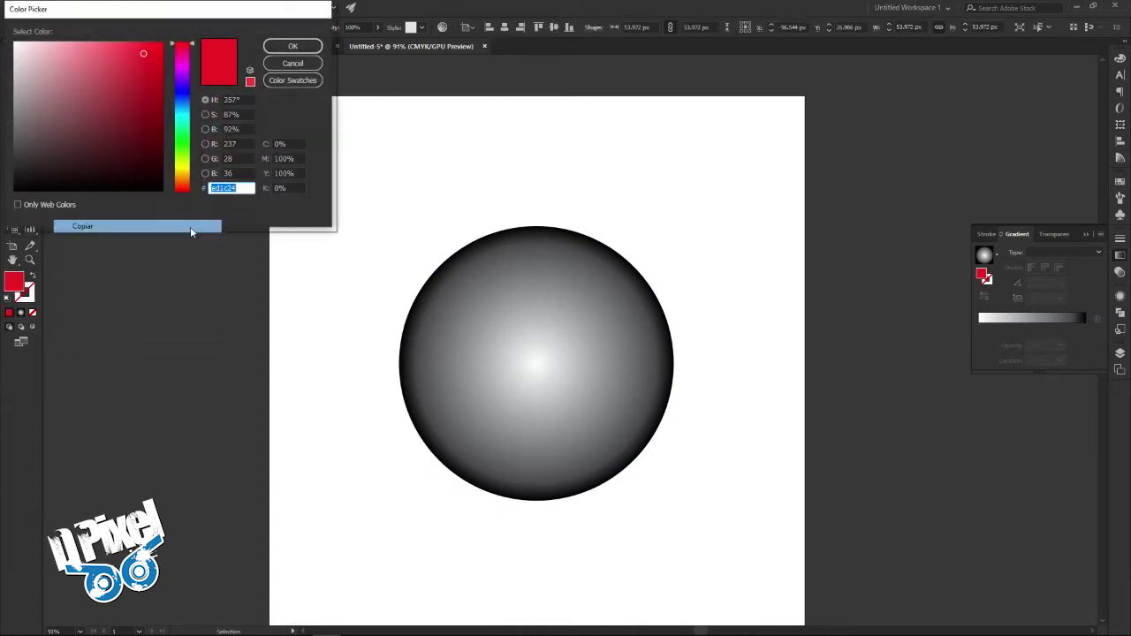
left_click(292, 46)
Set the outer stop of the large circle's gradient to ed1c24 and remove the circle's stroke.
left_click(670, 355)
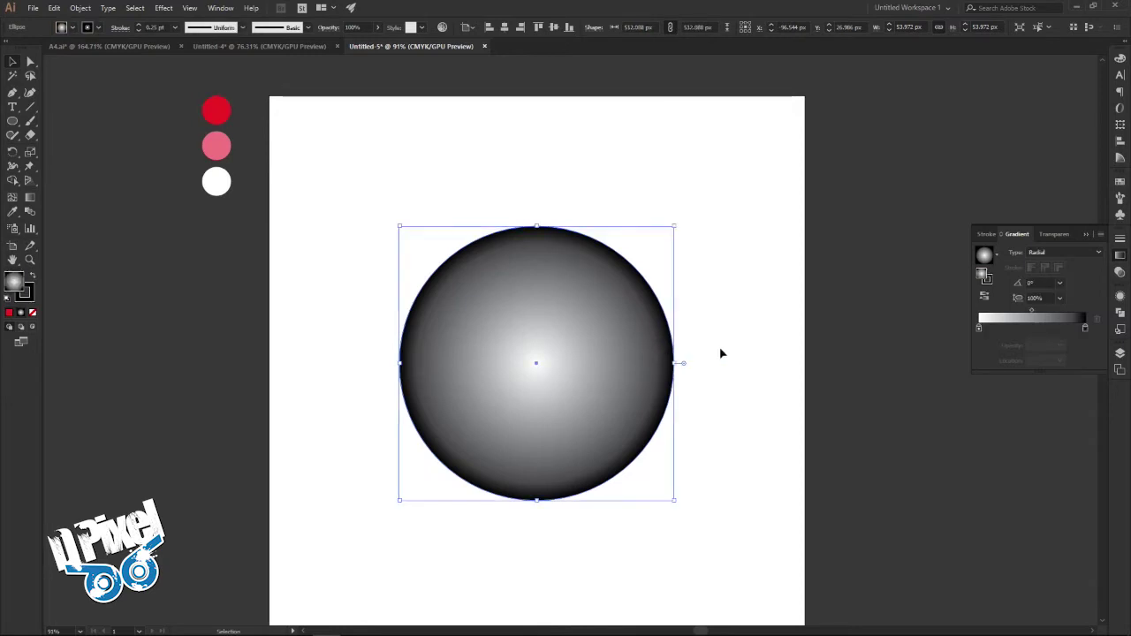
left_click(1086, 330)
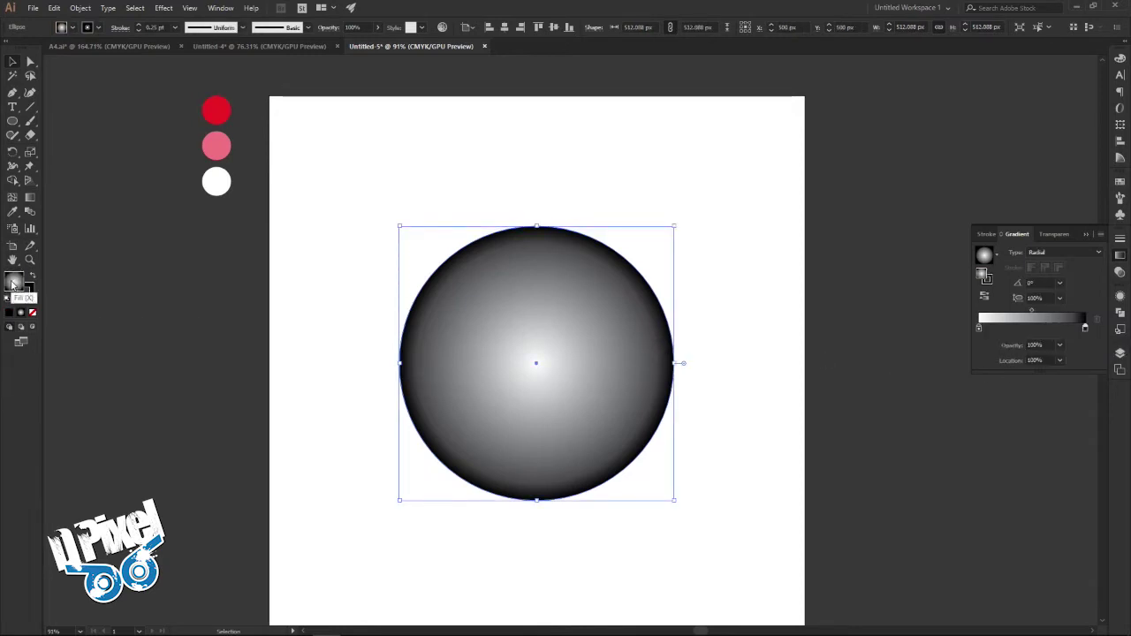
double_click(14, 283)
right_click(225, 188)
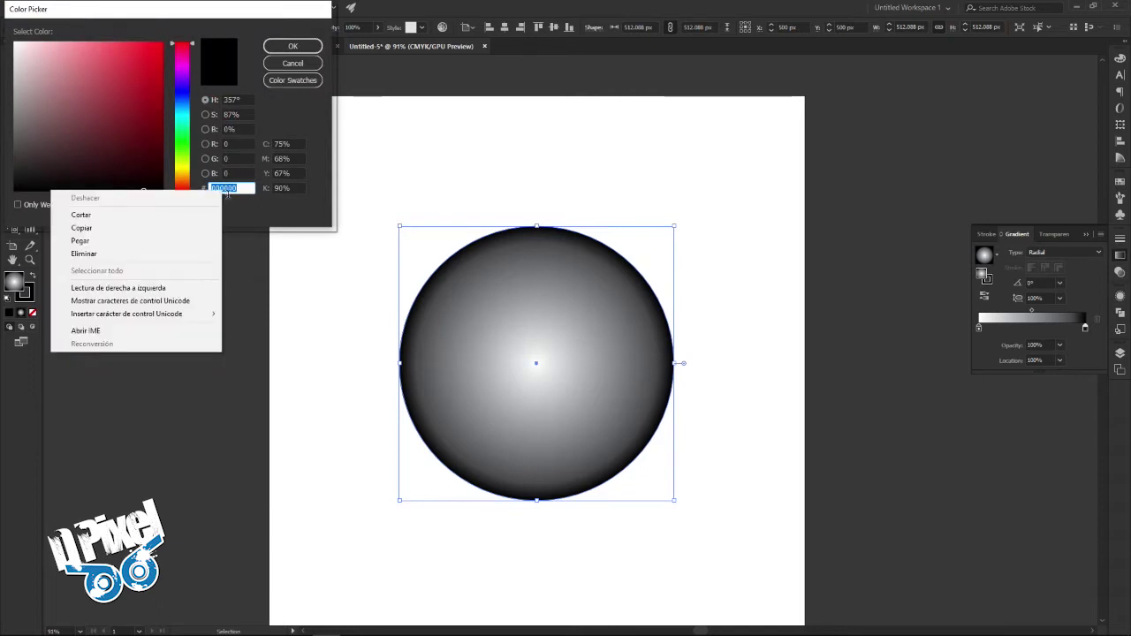
left_click(106, 239)
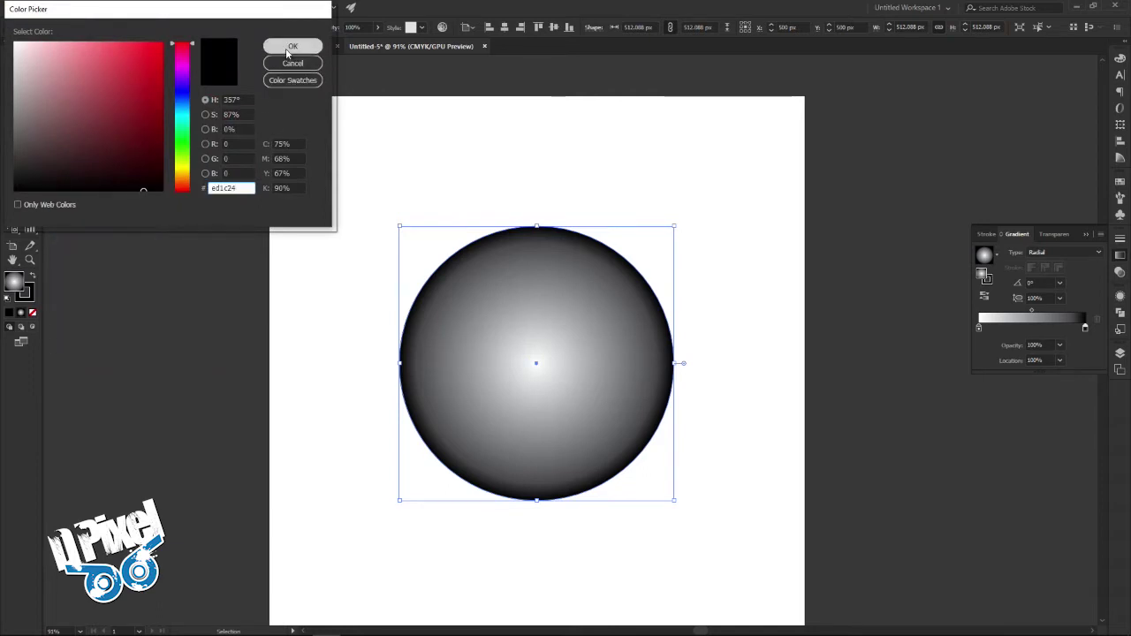
left_click(286, 47)
left_click(311, 197)
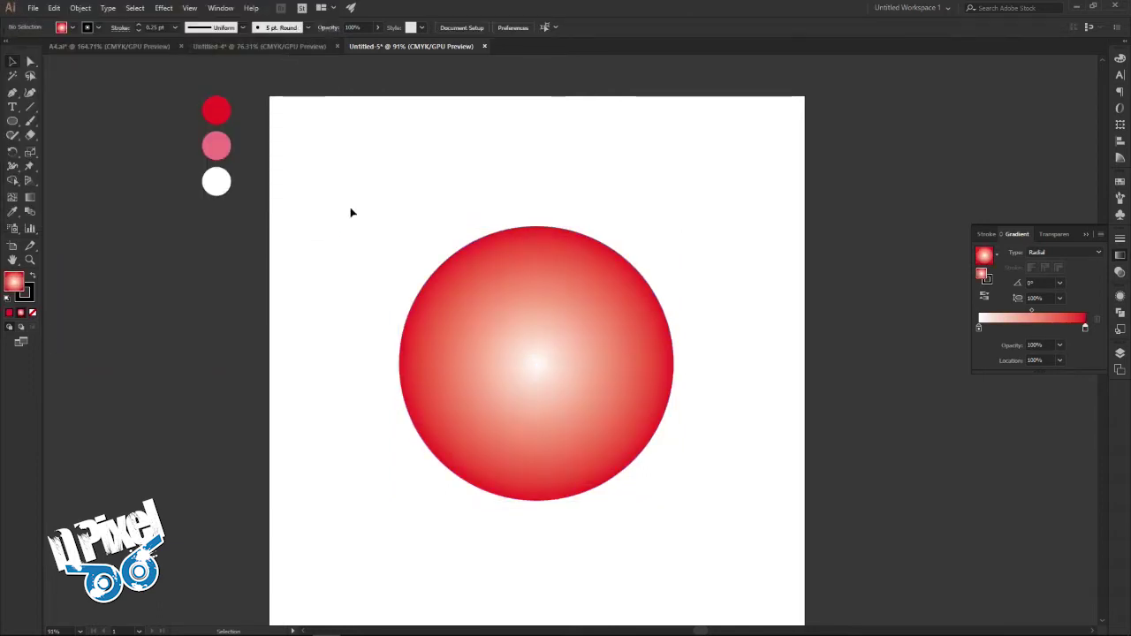
left_click(497, 298)
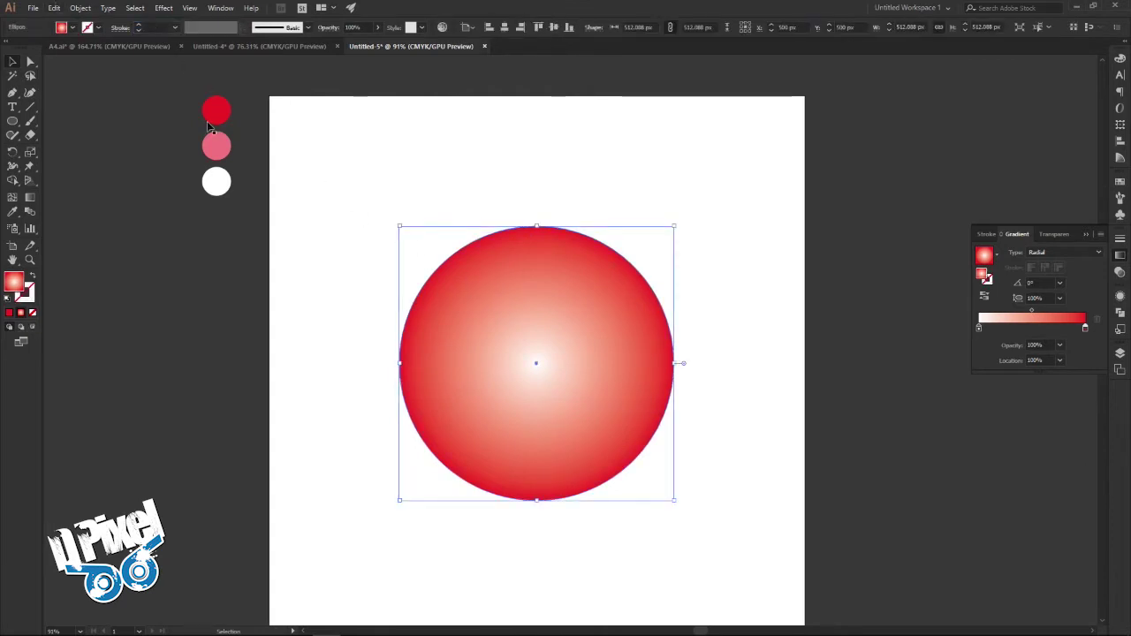
left_click(308, 178)
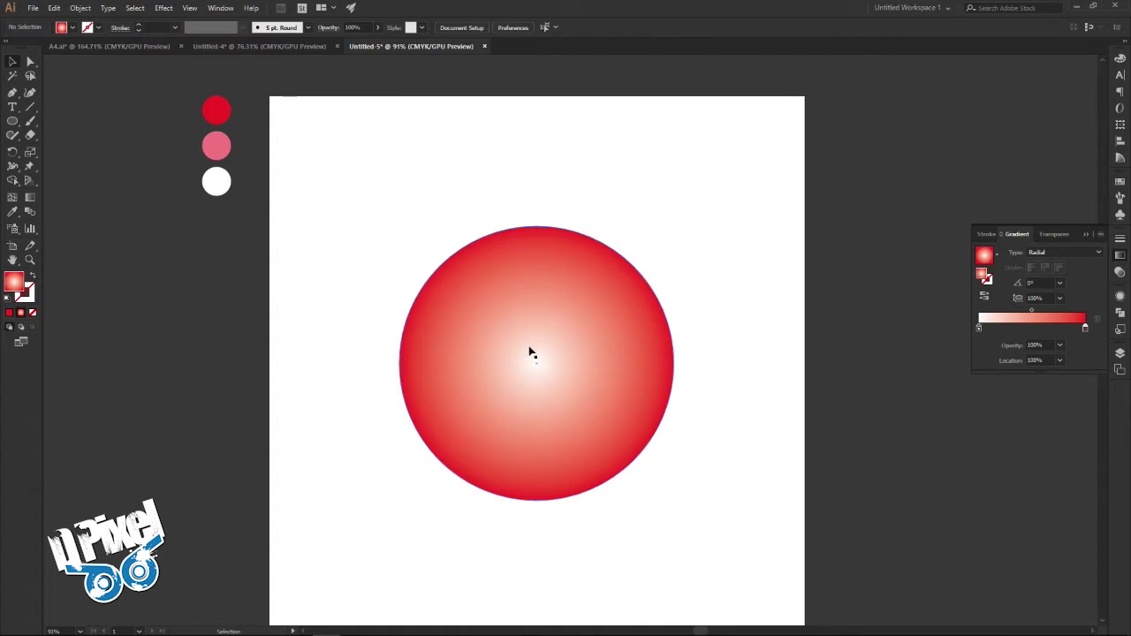
Copy the hex code of the pink palette circle's fill colour.
left_click(217, 148)
double_click(14, 285)
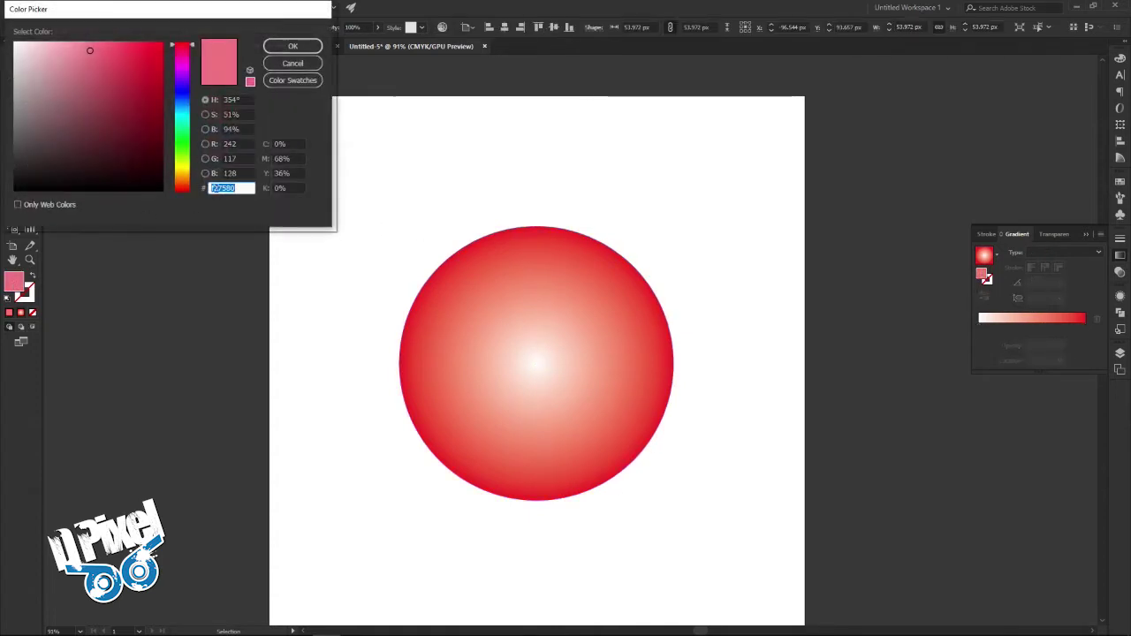
right_click(217, 189)
left_click(202, 227)
left_click(292, 66)
Set the inner stop of the large circle's gradient to the copied pink f27580.
left_click(515, 312)
left_click(979, 329)
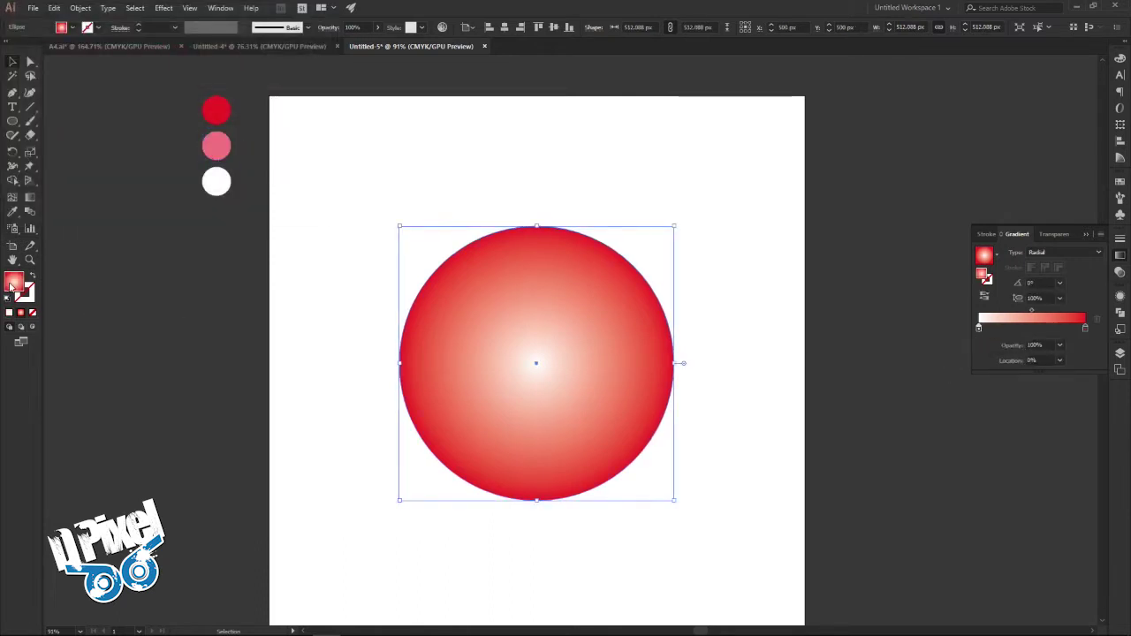
double_click(13, 283)
right_click(225, 188)
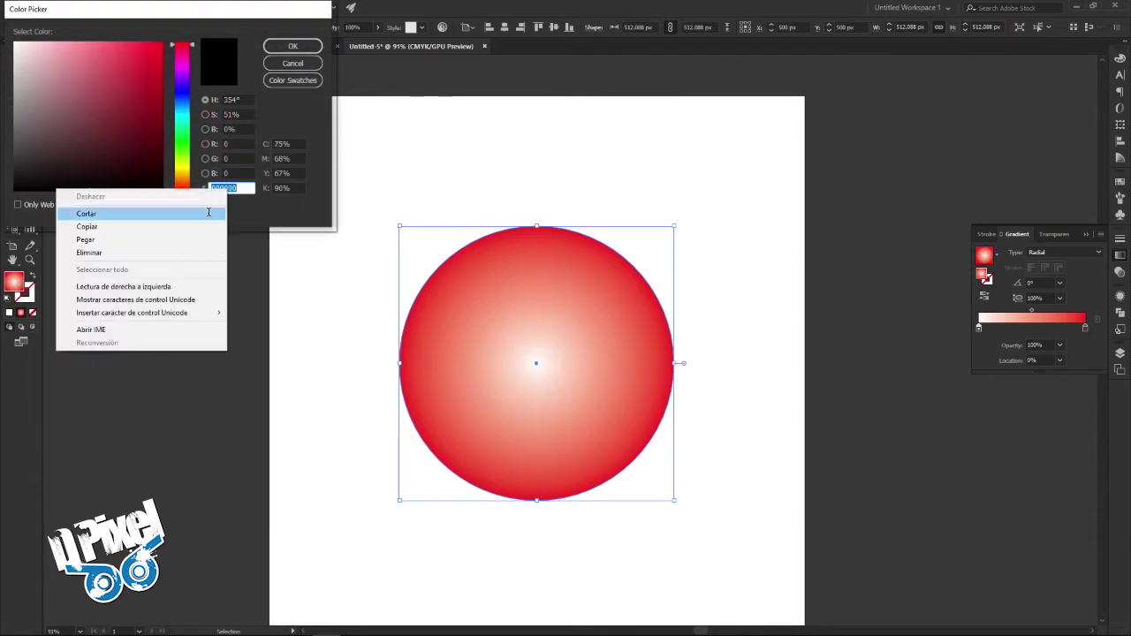
left_click(202, 236)
left_click(278, 48)
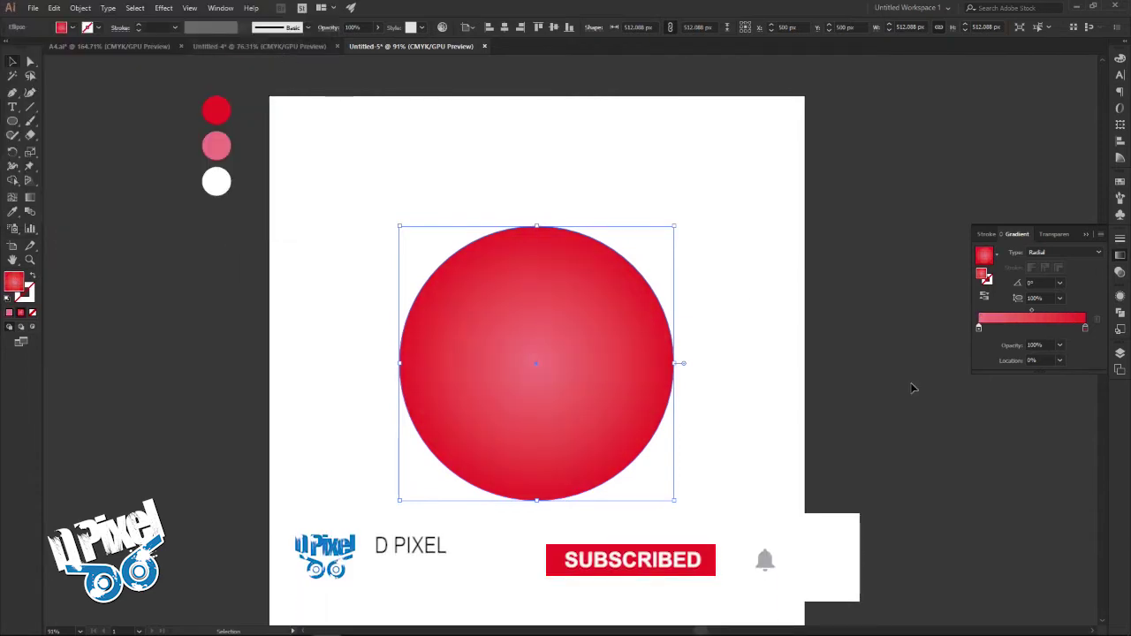
Check the gradient fill of the finished button's large ring in Untitled-4, then return to the circle in Untitled-5.
left_click(298, 45)
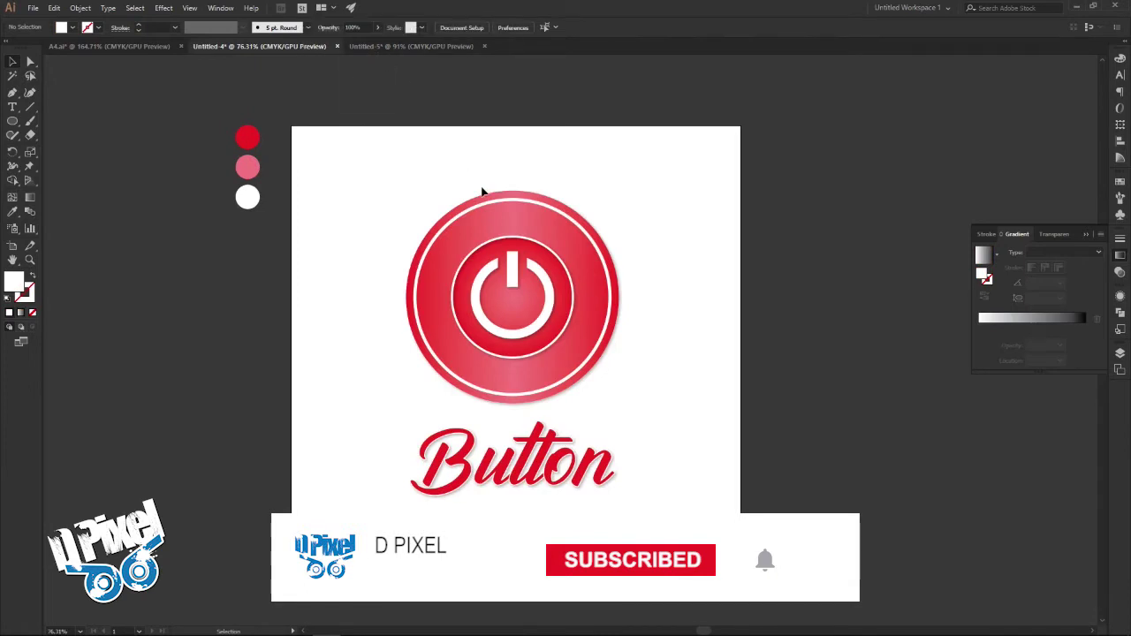
left_click(515, 225)
left_click(412, 71)
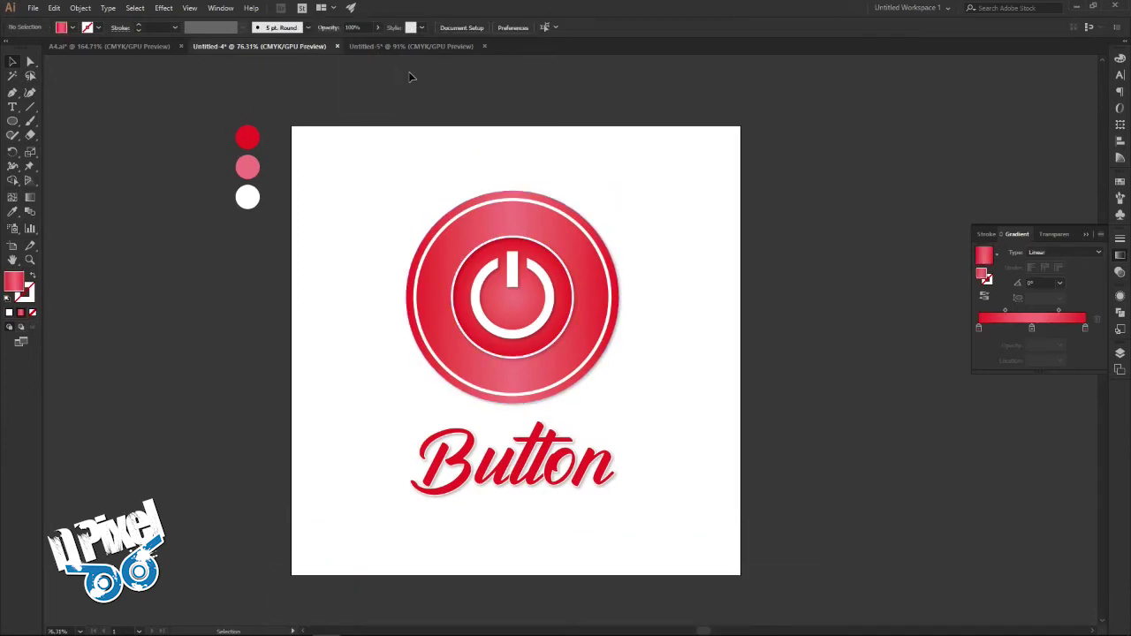
left_click(408, 46)
left_click(542, 312)
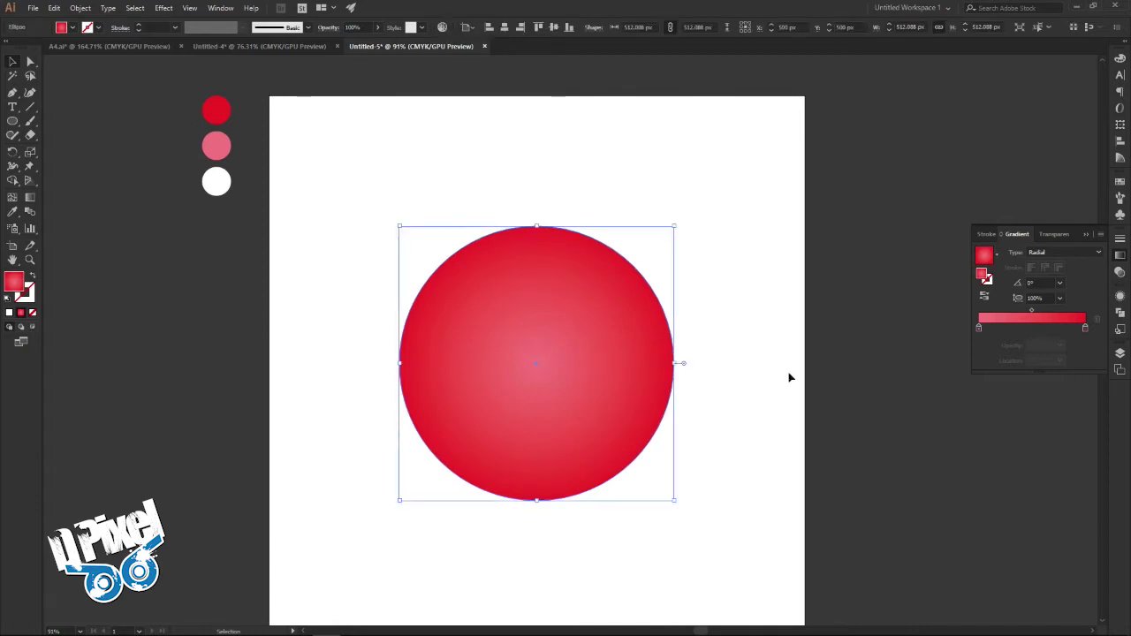
Duplicate the red stop near the outer end of the circle's radial gradient.
left_click(1084, 329)
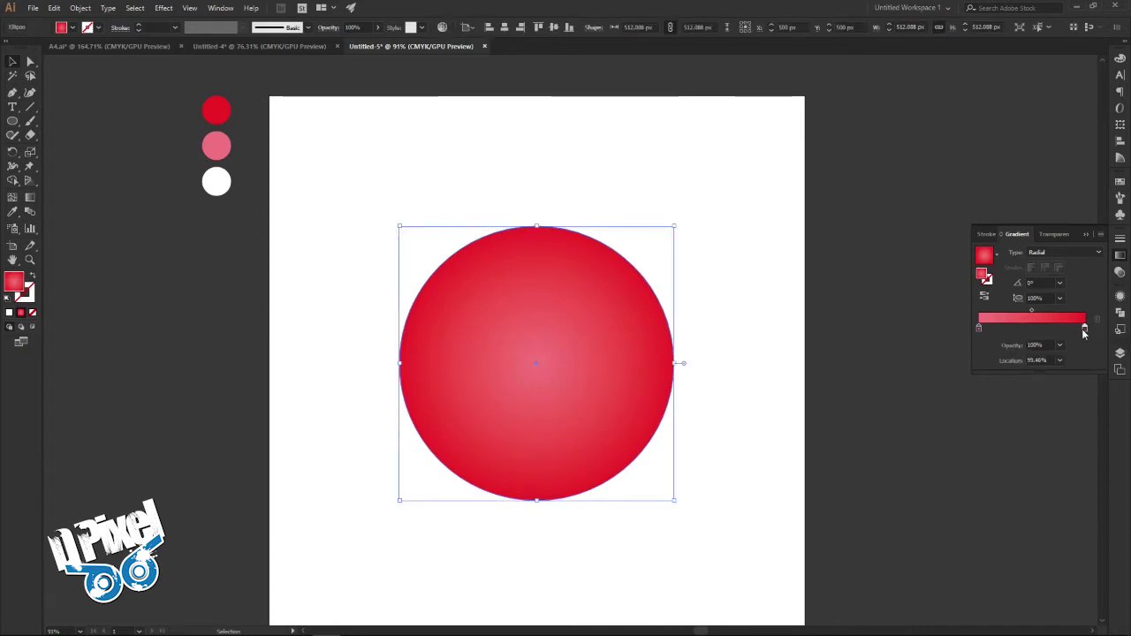
left_click_drag(1084, 328, 1068, 330)
left_click(1080, 328)
Set the pink gradient stop's location to 50% and move the two red stops to opposite ends, 0% and 100%.
left_click(978, 327)
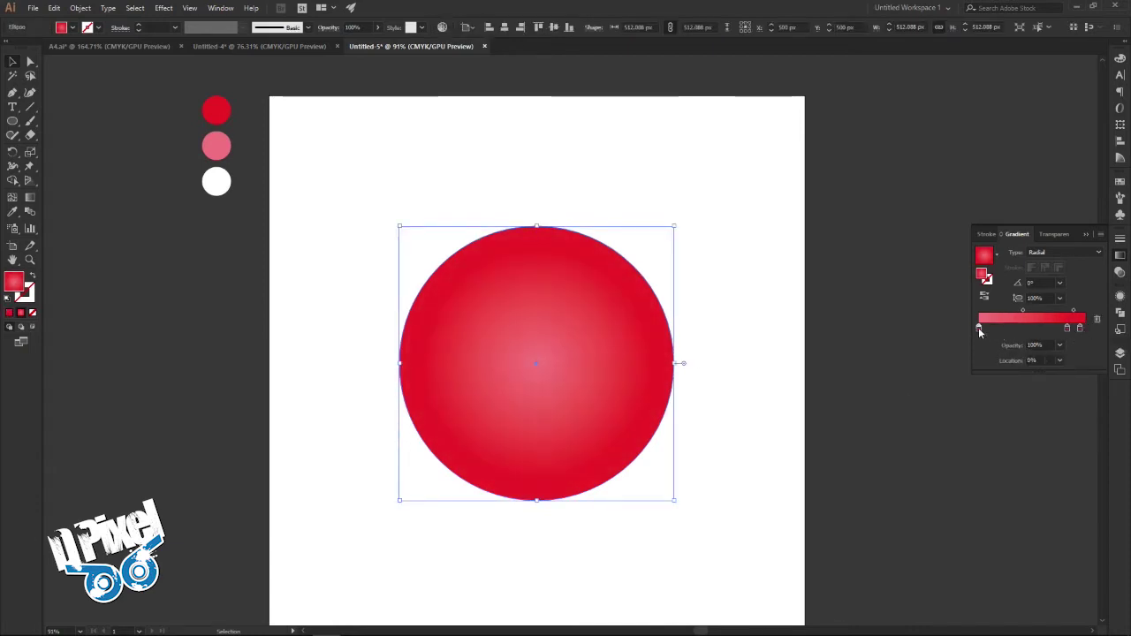
left_click(1010, 361)
type("5")
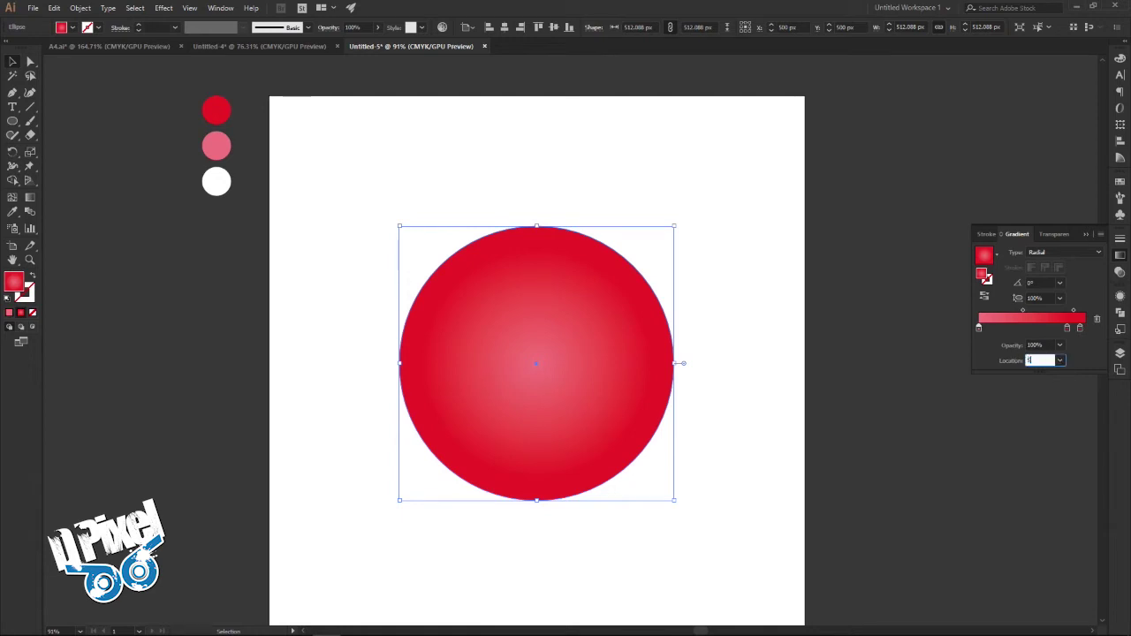
type("0")
key("Return")
left_click_drag(1067, 328, 966, 333)
left_click_drag(1080, 331, 1089, 327)
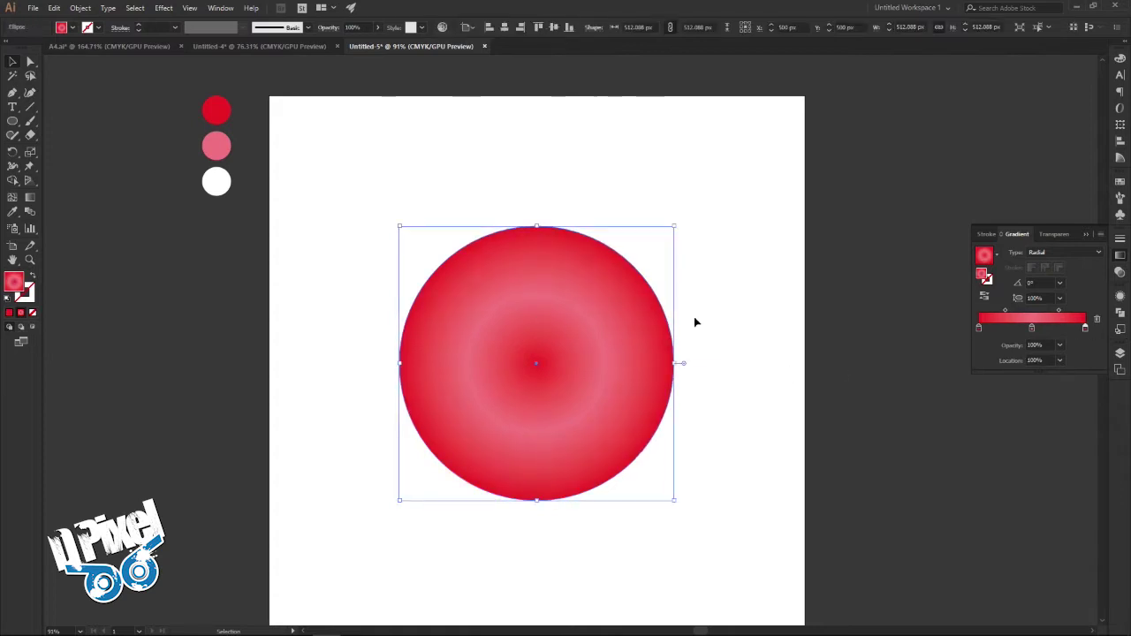
Paste a copy of the circle in front and scale it concentrically down to about 353 px in diameter.
left_click(78, 8)
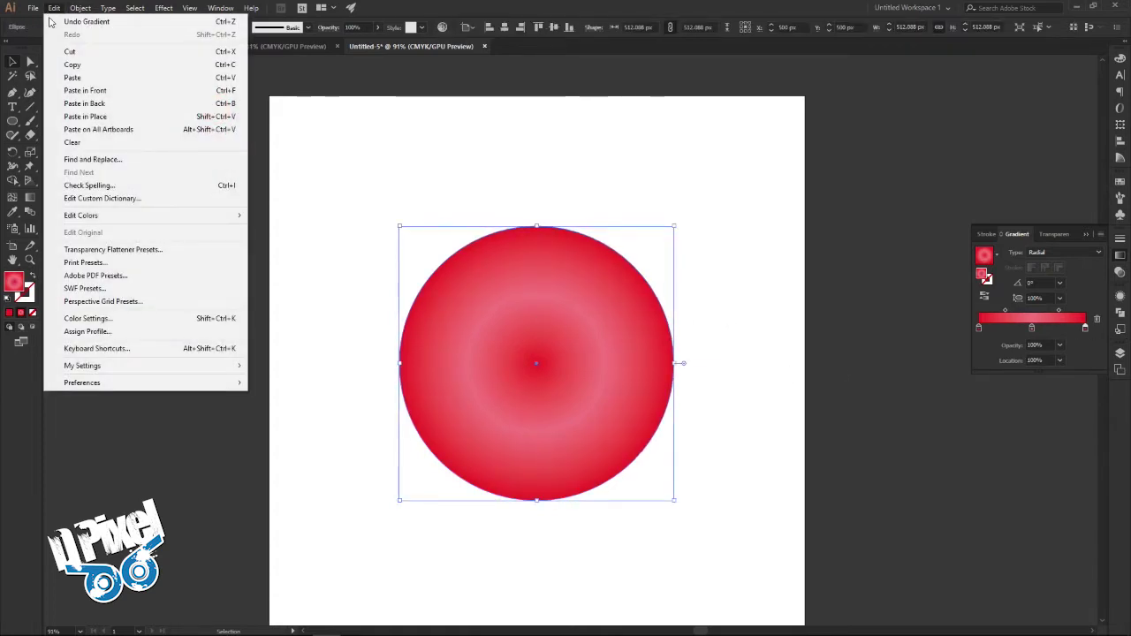
left_click(71, 63)
left_click(54, 8)
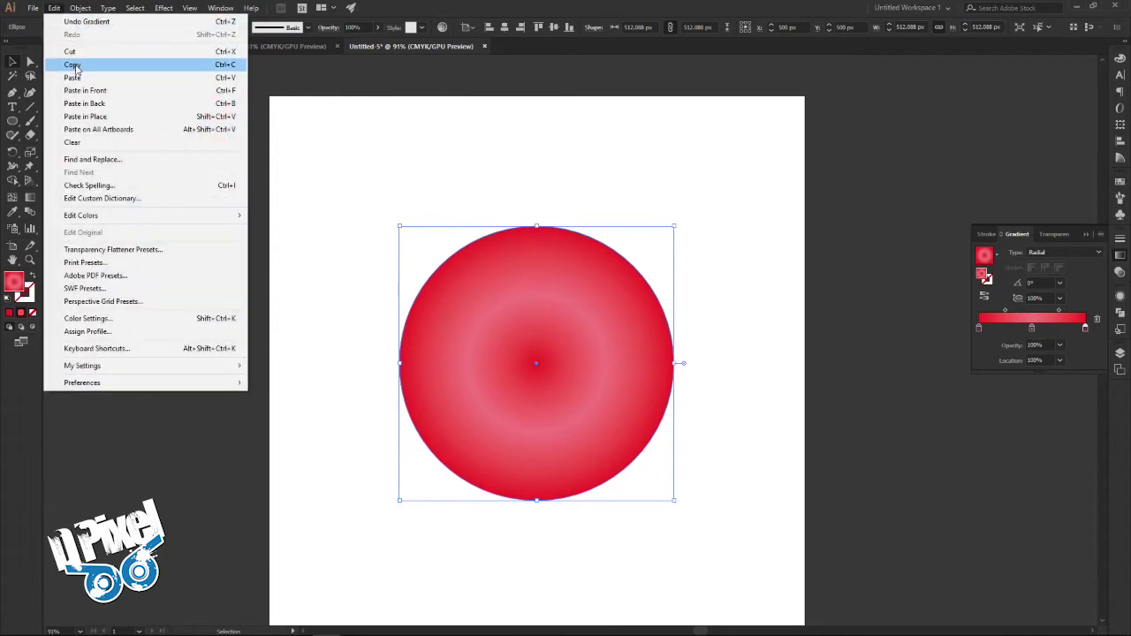
left_click(85, 91)
left_click_drag(673, 226, 631, 268)
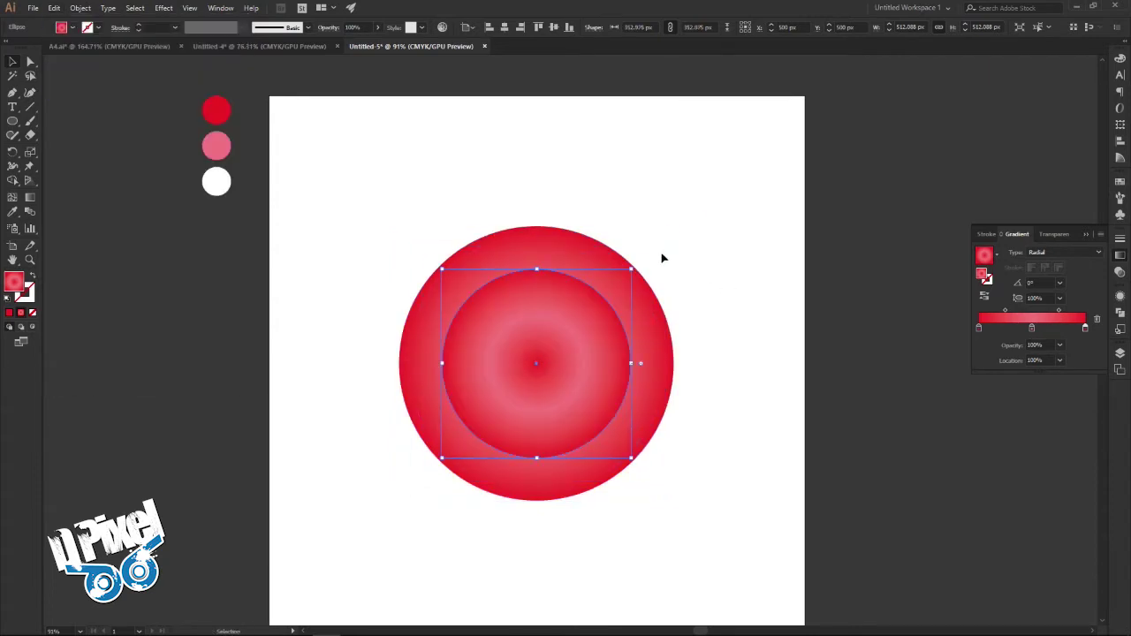
left_click(672, 244)
left_click(272, 47)
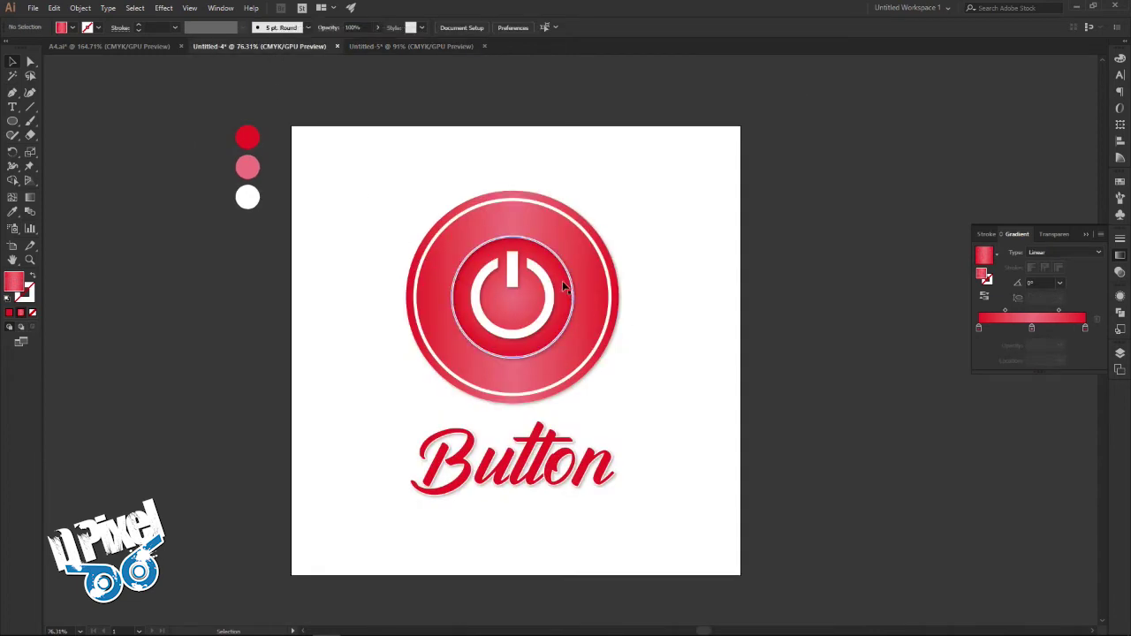
left_click(362, 48)
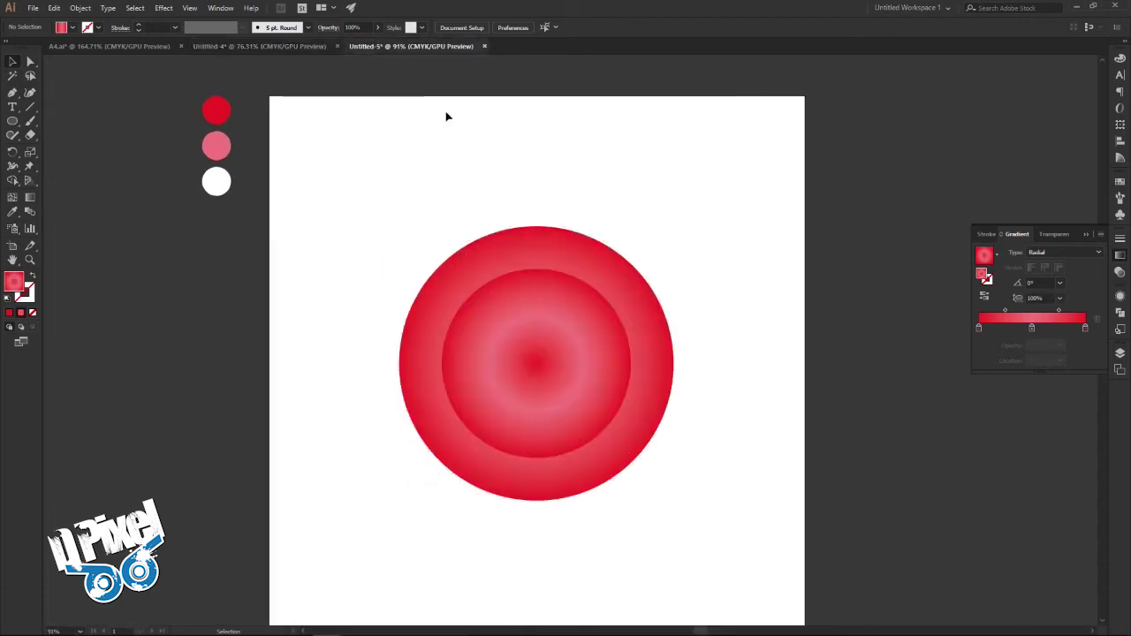
Remove the inner circle's central red gradient stop and move its pink stop to 0%.
left_click(543, 316)
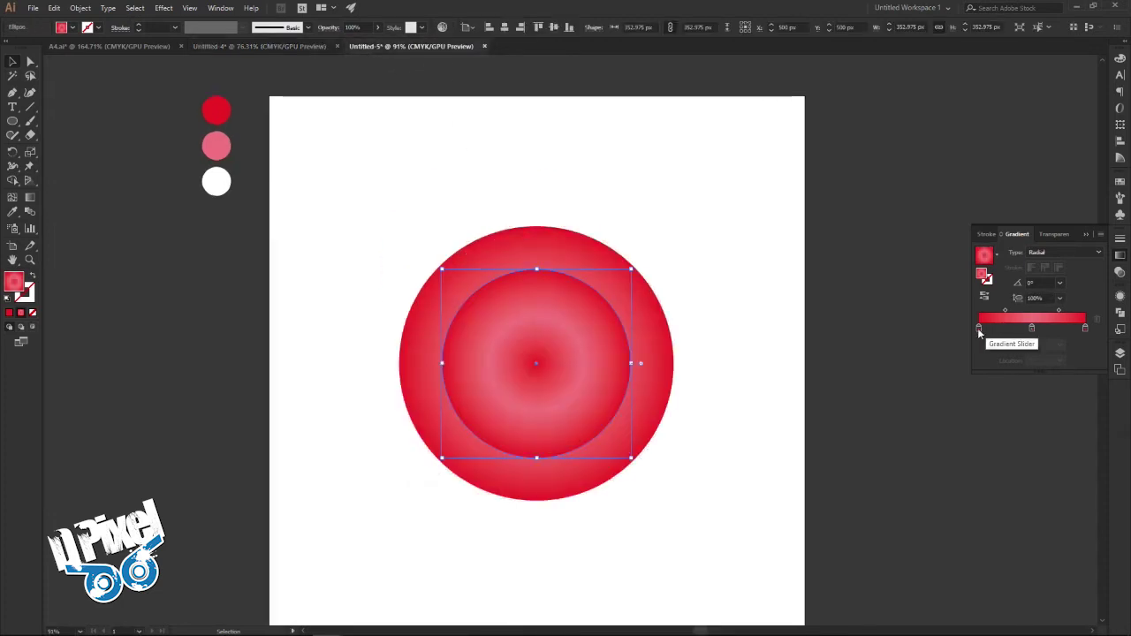
left_click(979, 330)
left_click(1097, 318)
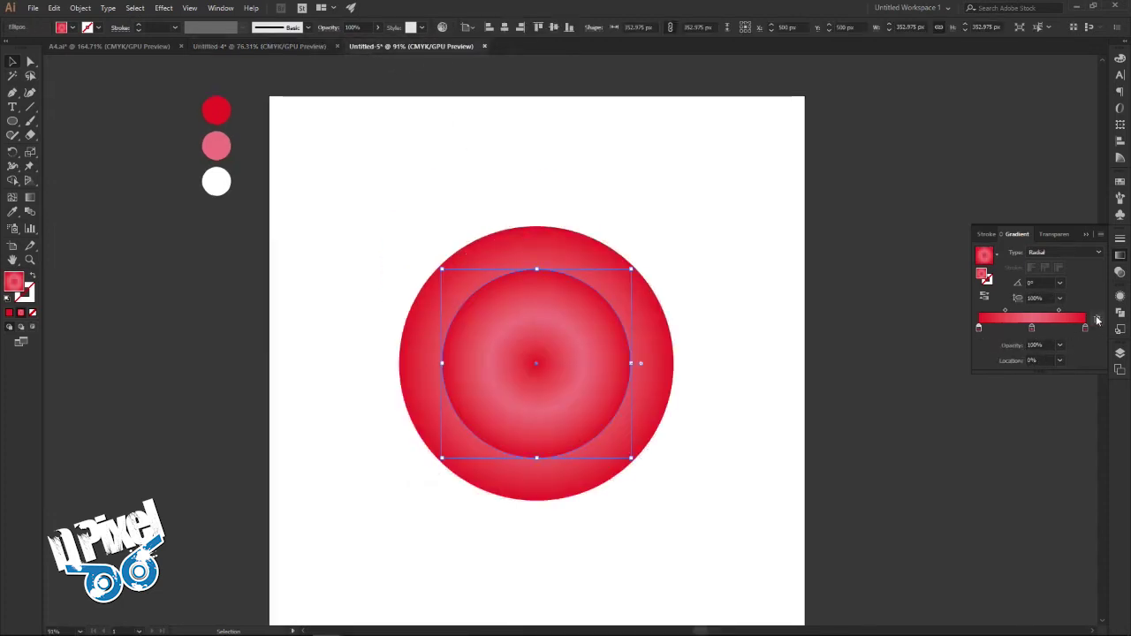
left_click_drag(1030, 329, 978, 329)
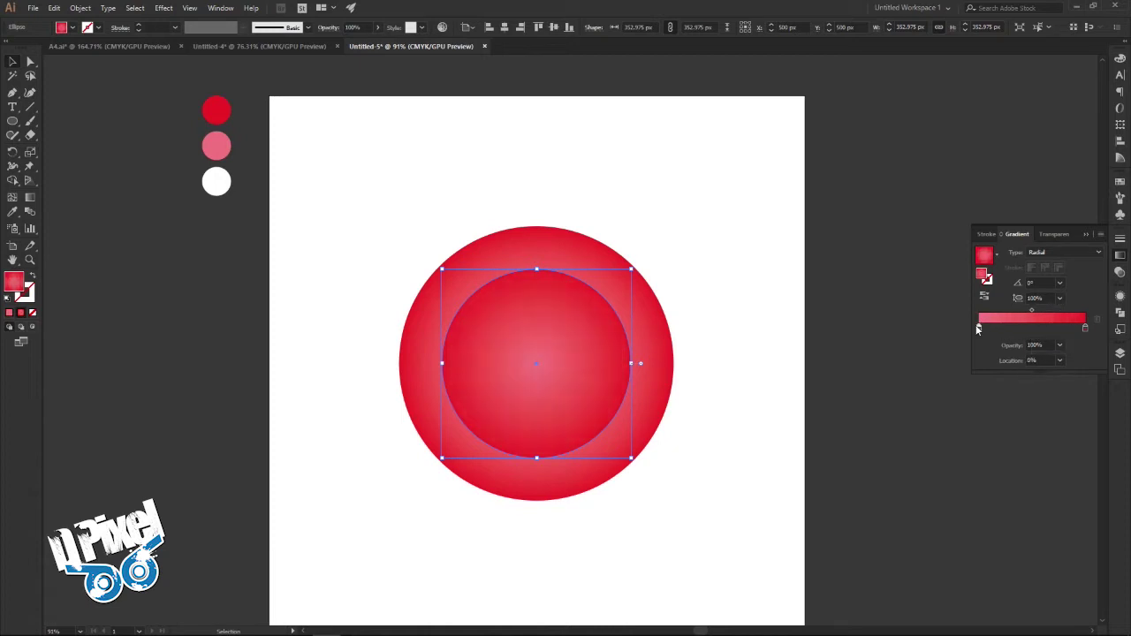
left_click(870, 395)
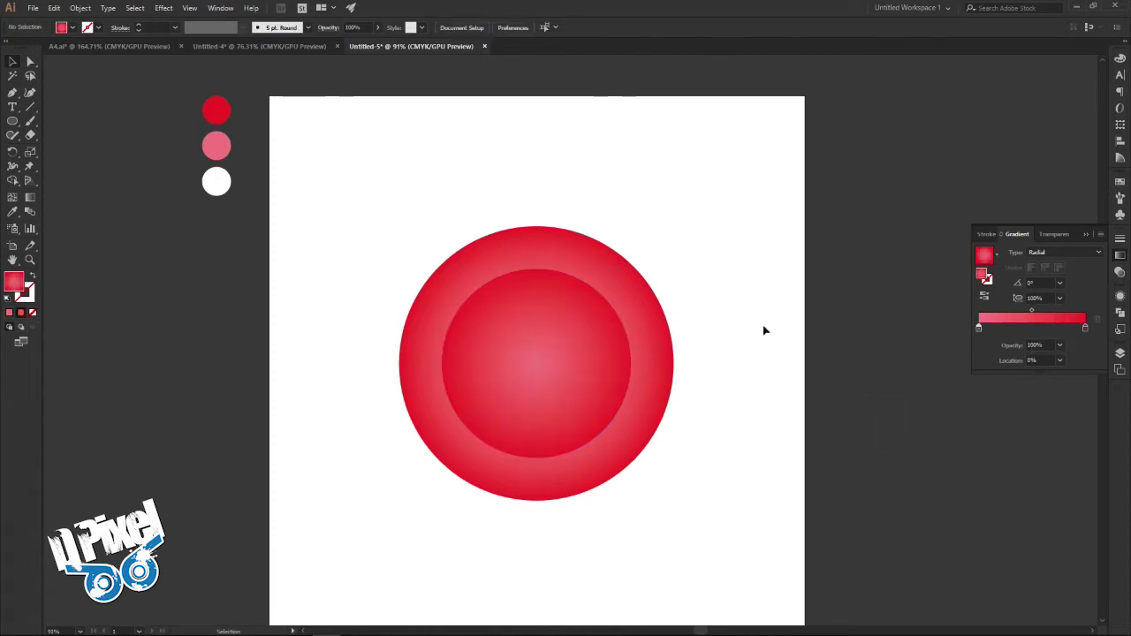
Copy the large outer circle, paste it in place, and scale the copy concentrically to about 464 px in diameter.
left_click(278, 46)
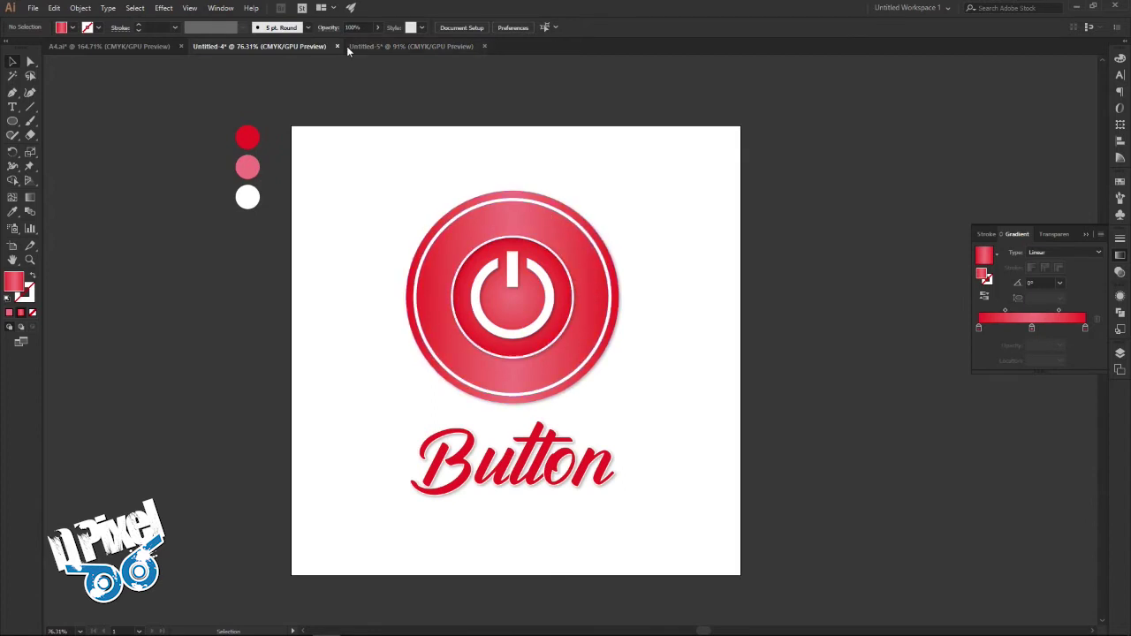
left_click(389, 46)
left_click(458, 292)
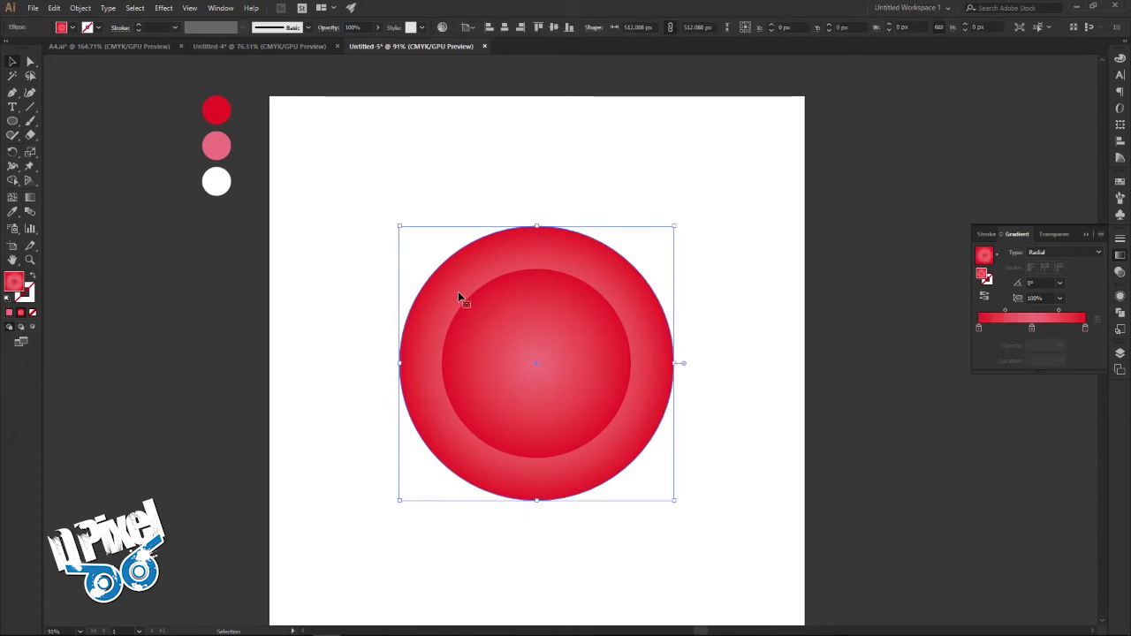
left_click(53, 8)
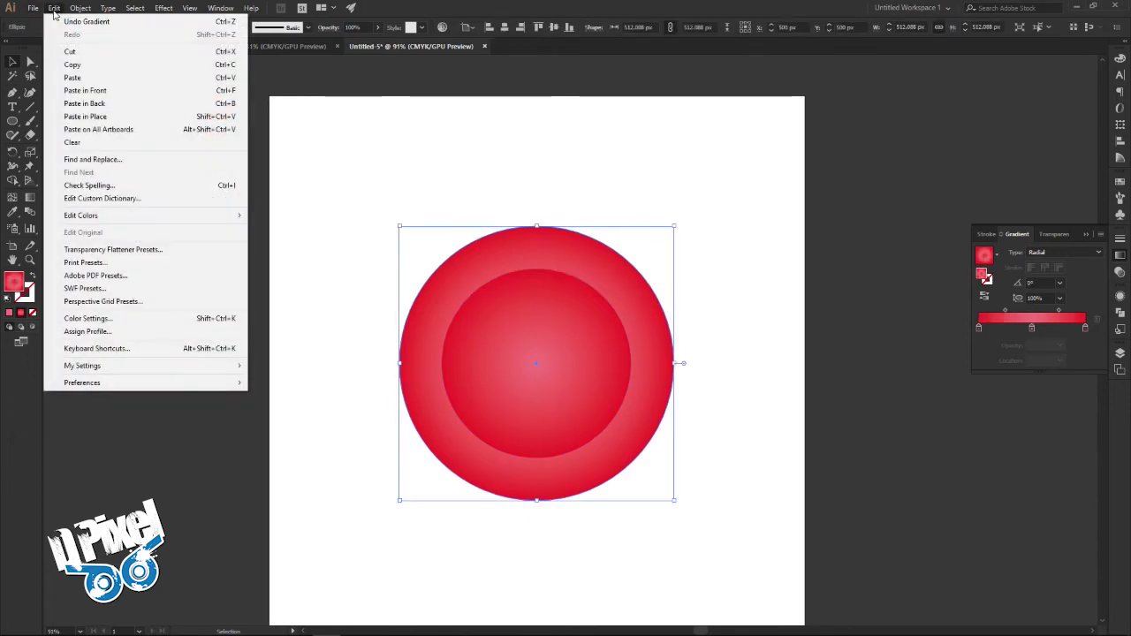
left_click(74, 66)
left_click(53, 8)
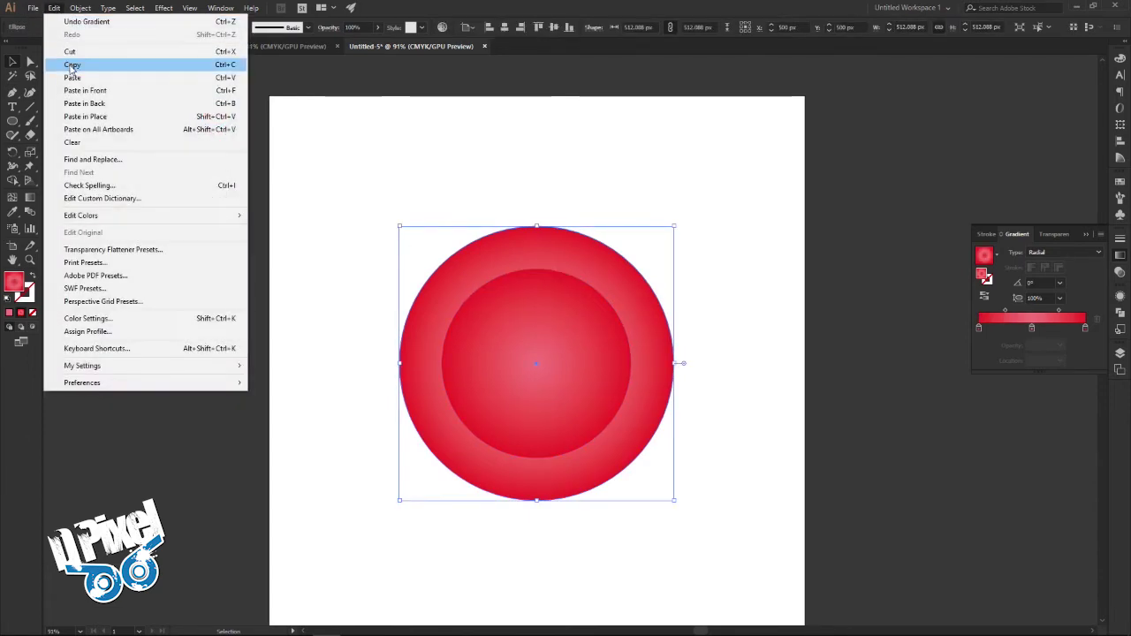
left_click(85, 115)
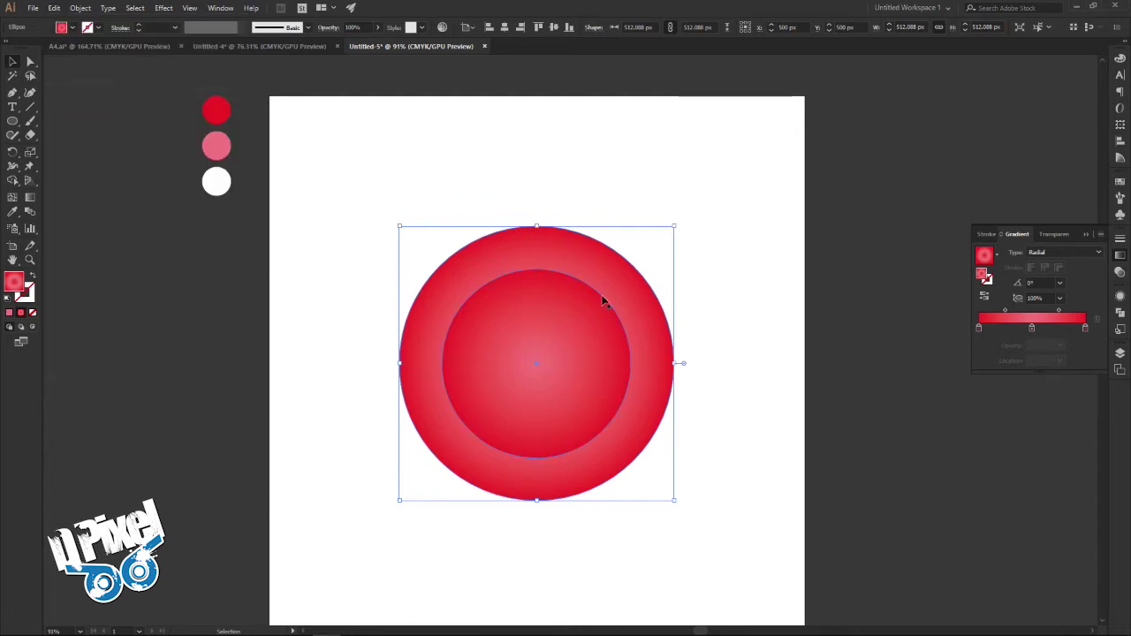
left_click_drag(676, 228, 661, 238)
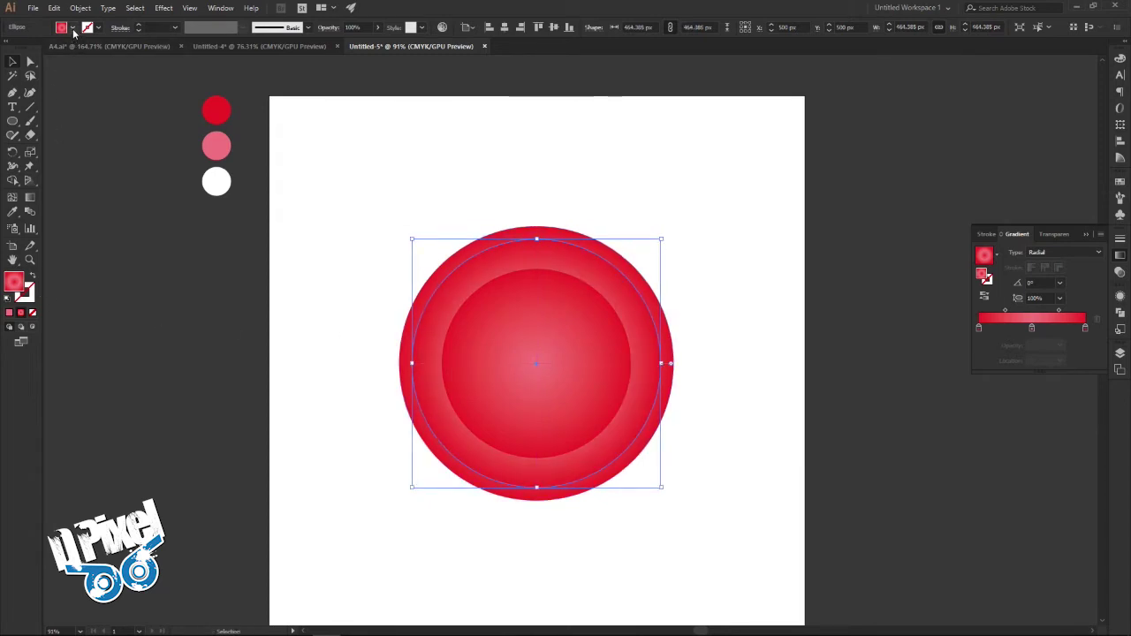
Fill the 464 px circle with white sampled from the white reference swatch circle using the Eyedropper.
left_click(12, 211)
left_click(217, 182)
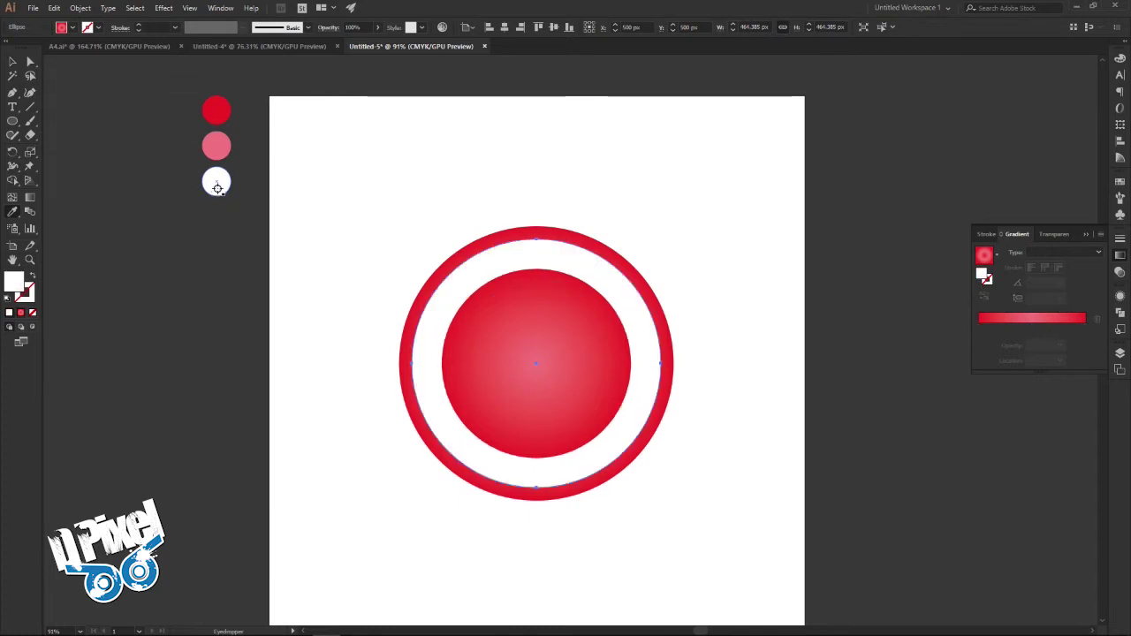
left_click(14, 62)
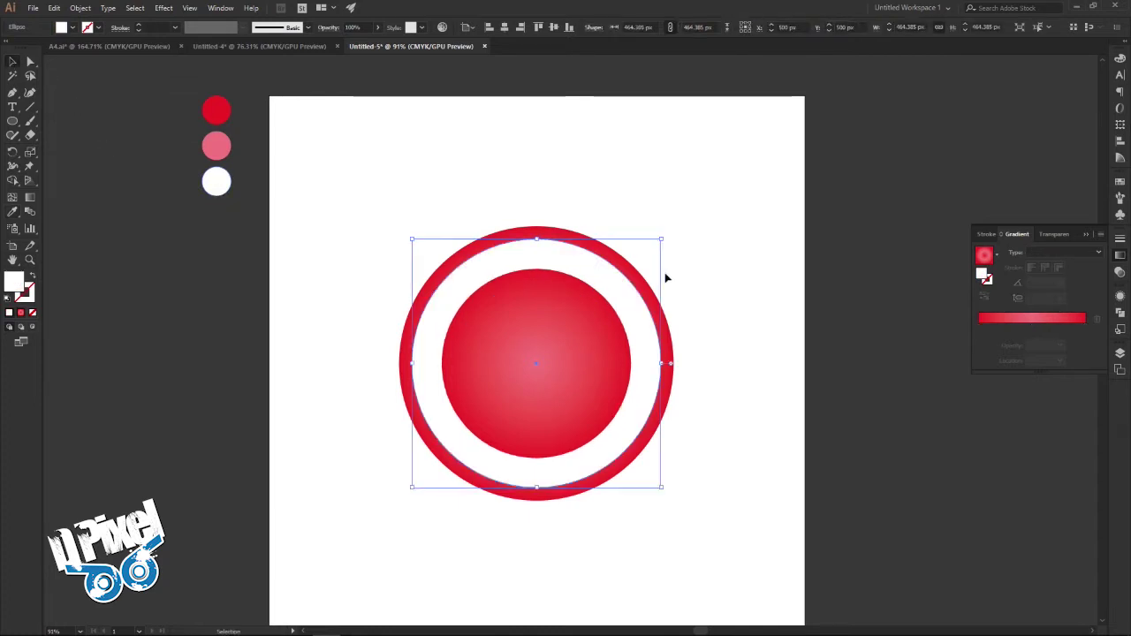
Paste another copy of the large circle in front, fill it white, and scale it concentrically to about 435 px.
left_click(54, 8)
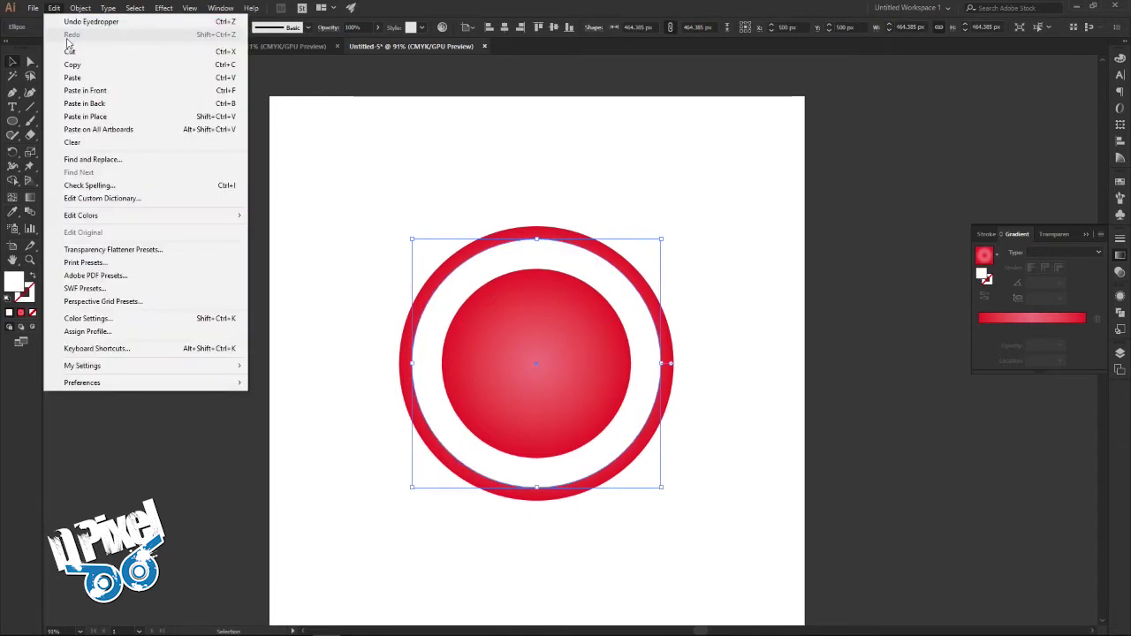
left_click(84, 90)
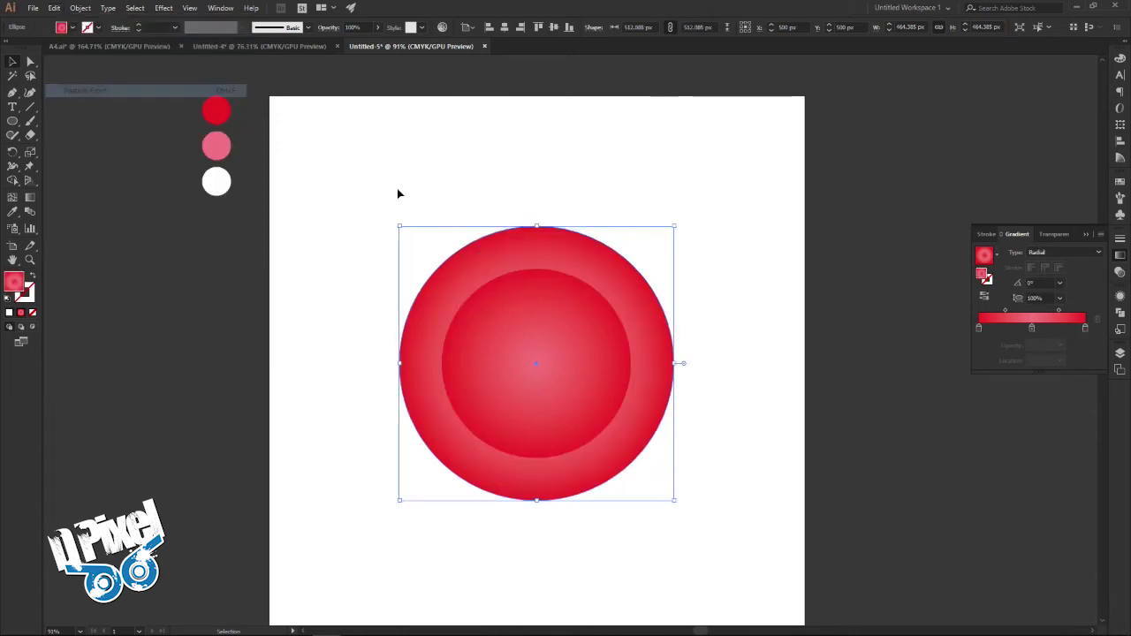
left_click(71, 30)
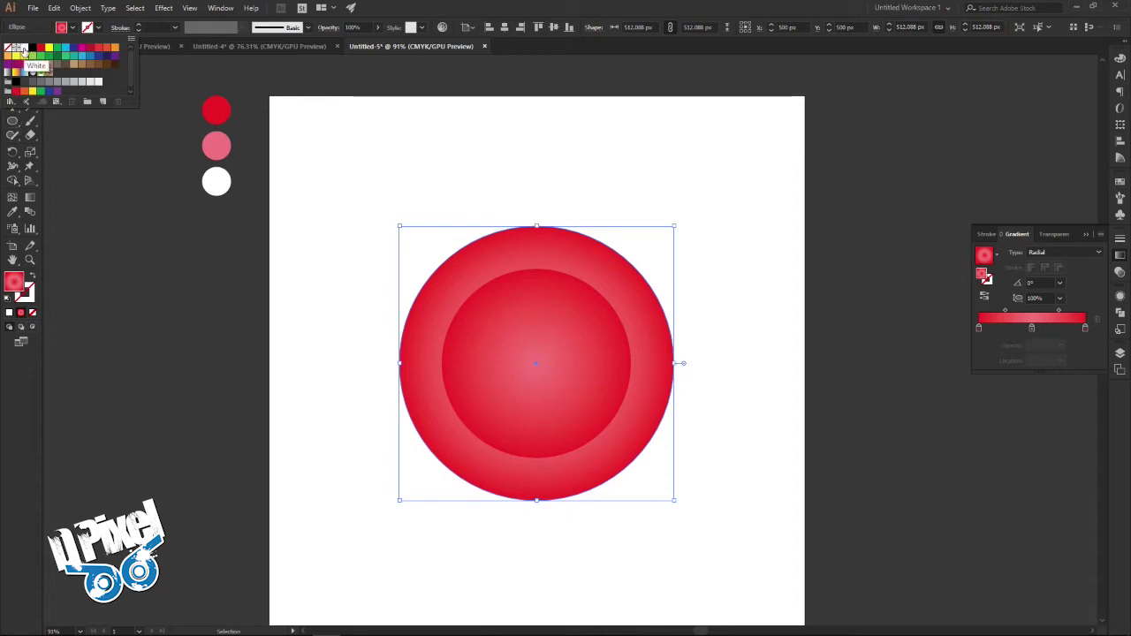
left_click(25, 53)
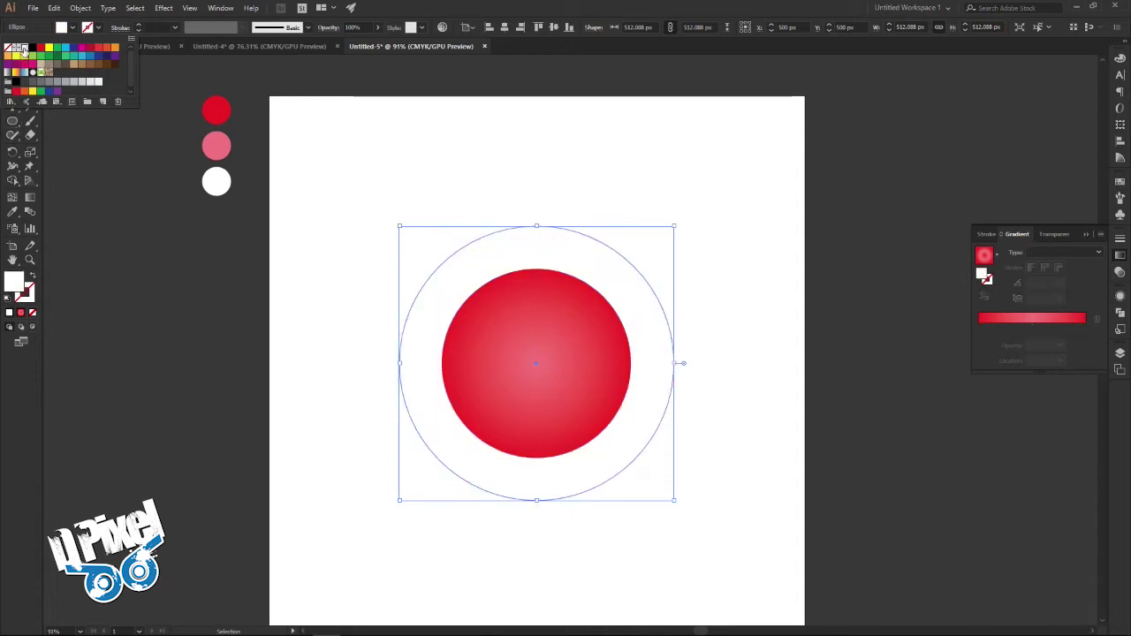
left_click(668, 229)
left_click_drag(673, 227, 655, 246)
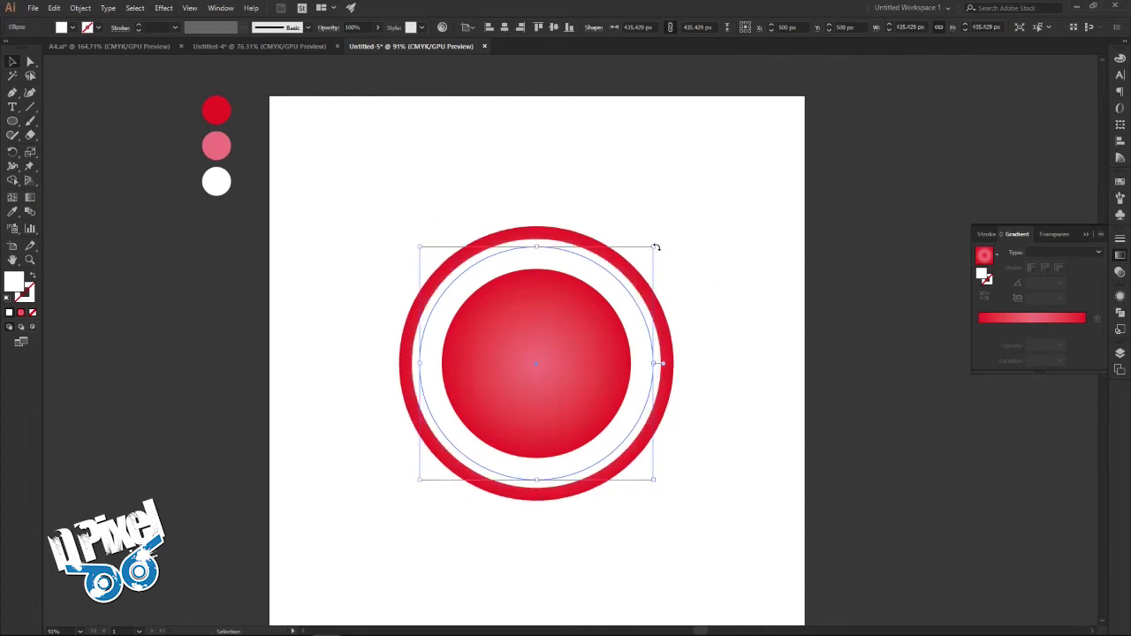
Subtract the smaller white circle from the larger one with Pathfinder's Minus Front to form a white ring.
left_click(624, 277, "shift")
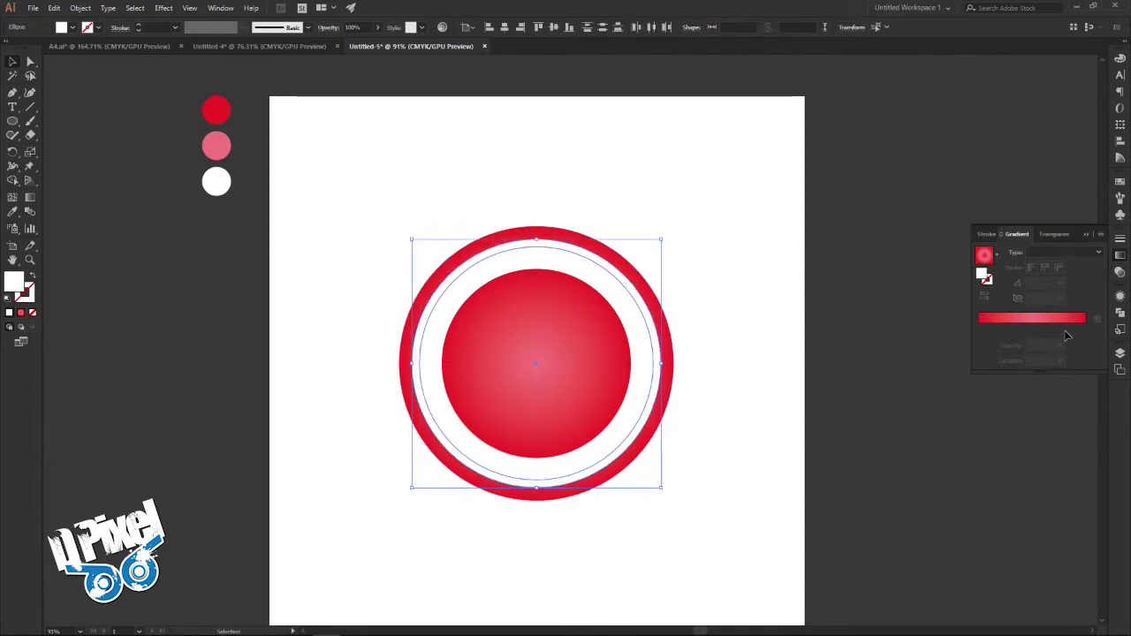
left_click(1120, 313)
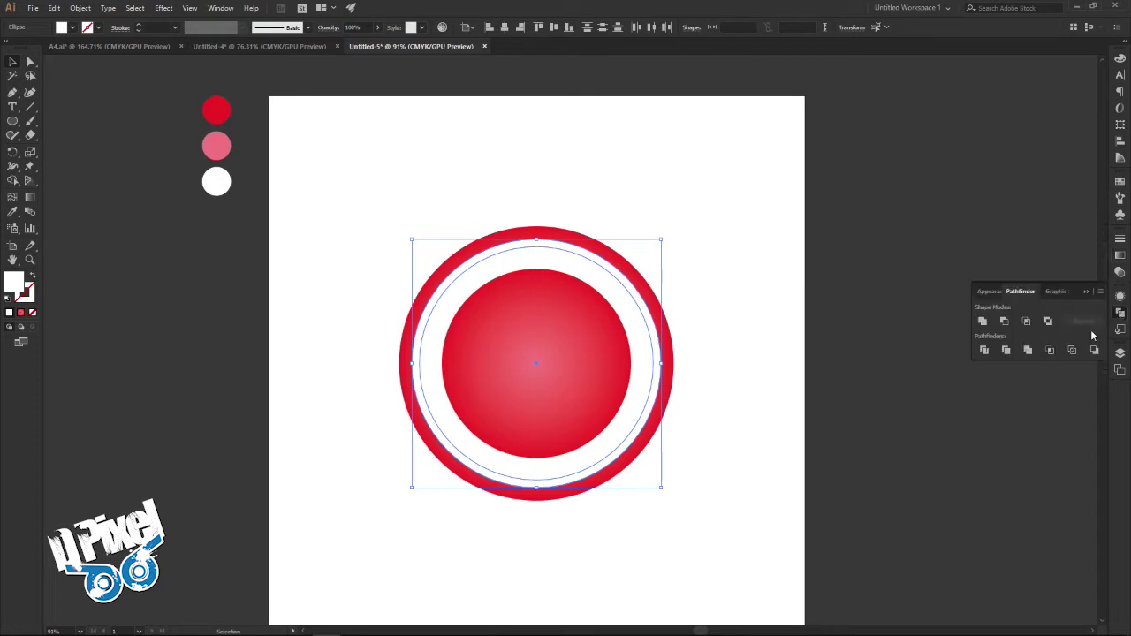
left_click(1004, 322)
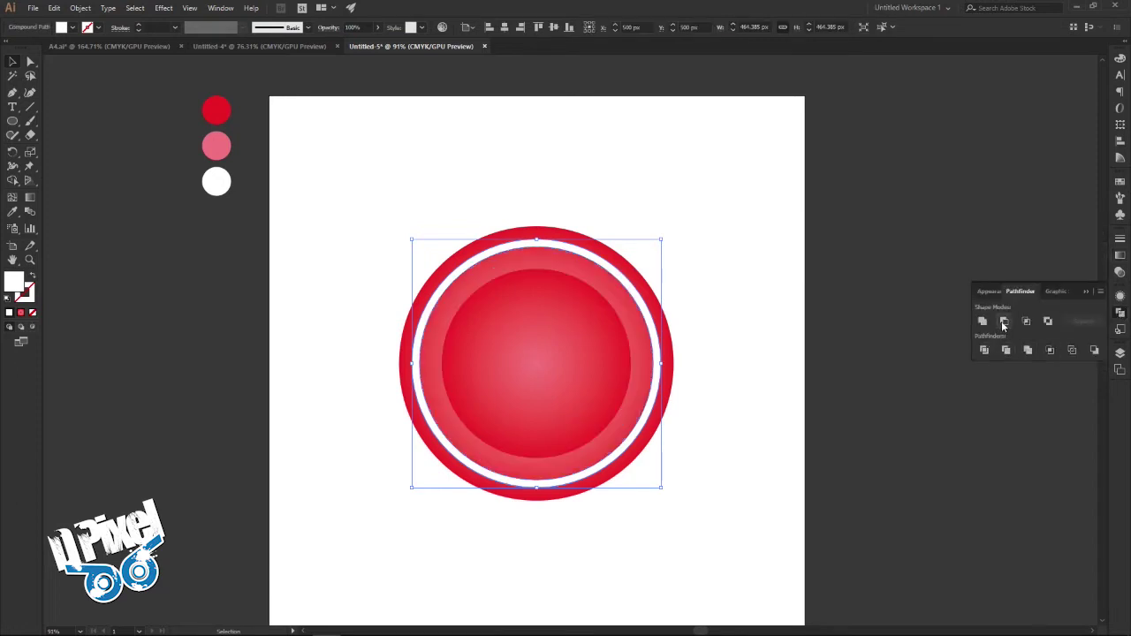
left_click(800, 262)
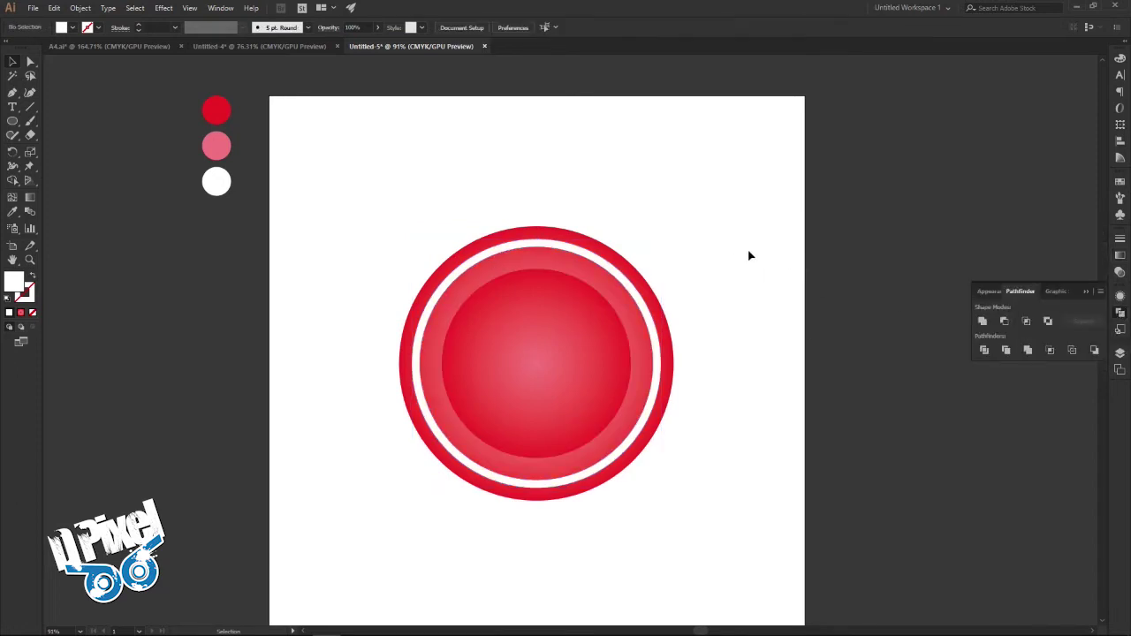
Compare with the finished button in Untitled-4, then thin the white ring by enlarging its inner path to about 447 px.
left_click(288, 46)
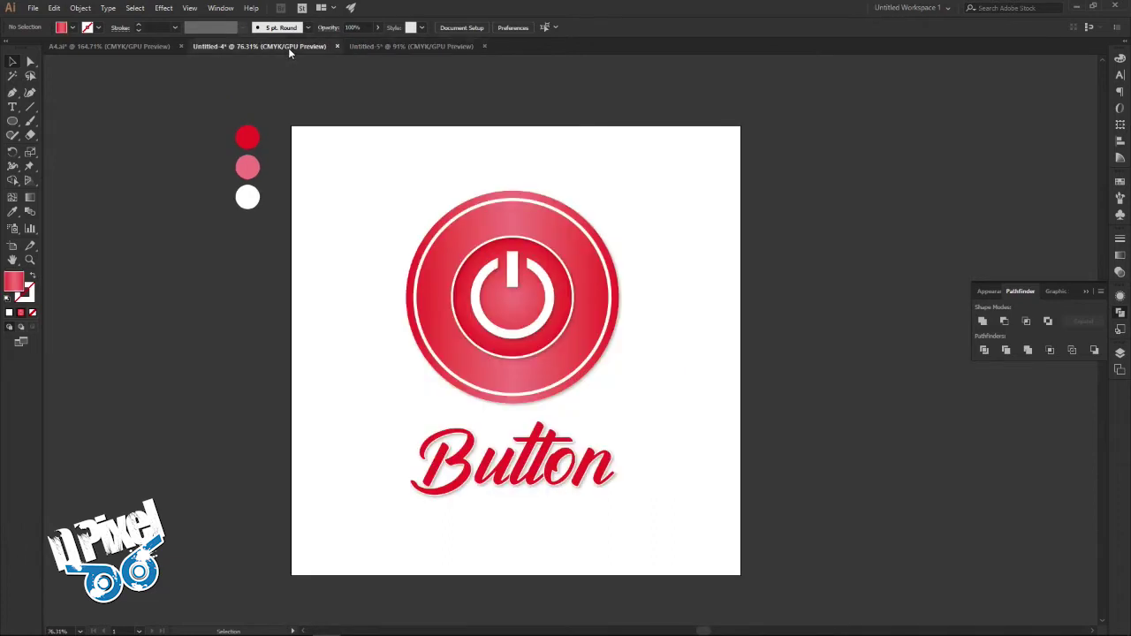
left_click(347, 46)
double_click(610, 261)
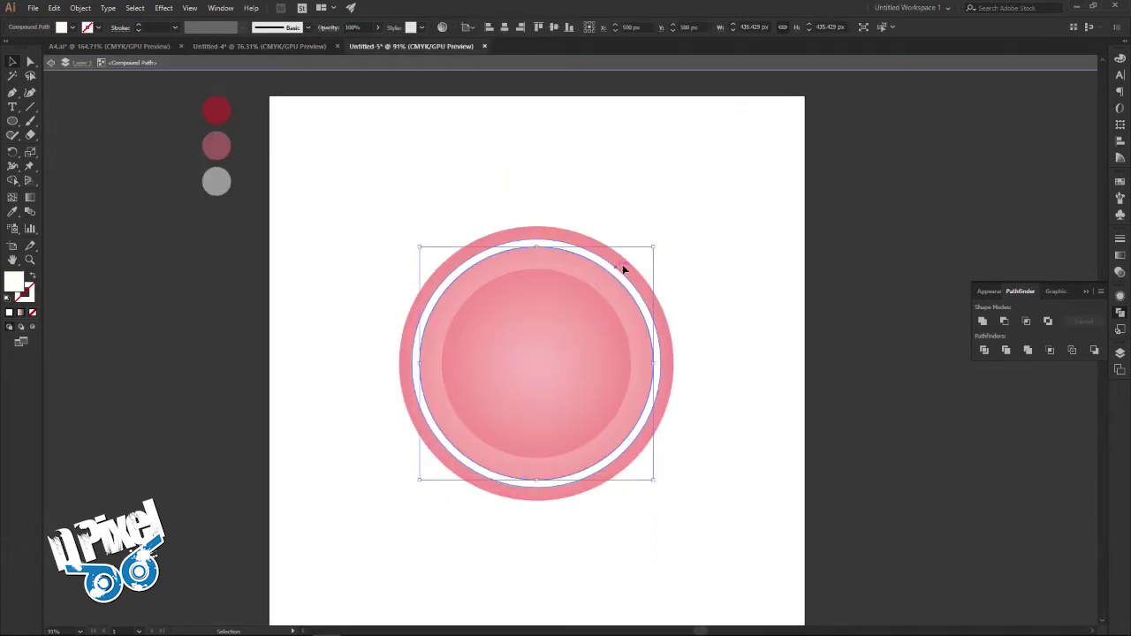
left_click_drag(654, 247, 657, 240)
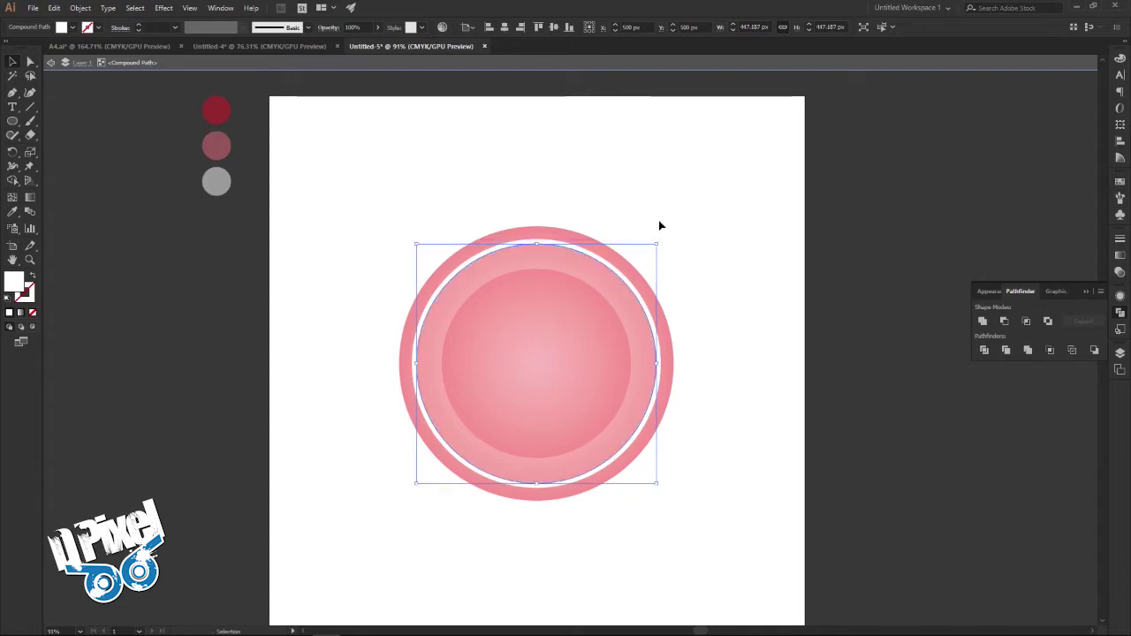
left_click_drag(657, 242, 659, 243)
left_click(680, 232)
double_click(681, 233)
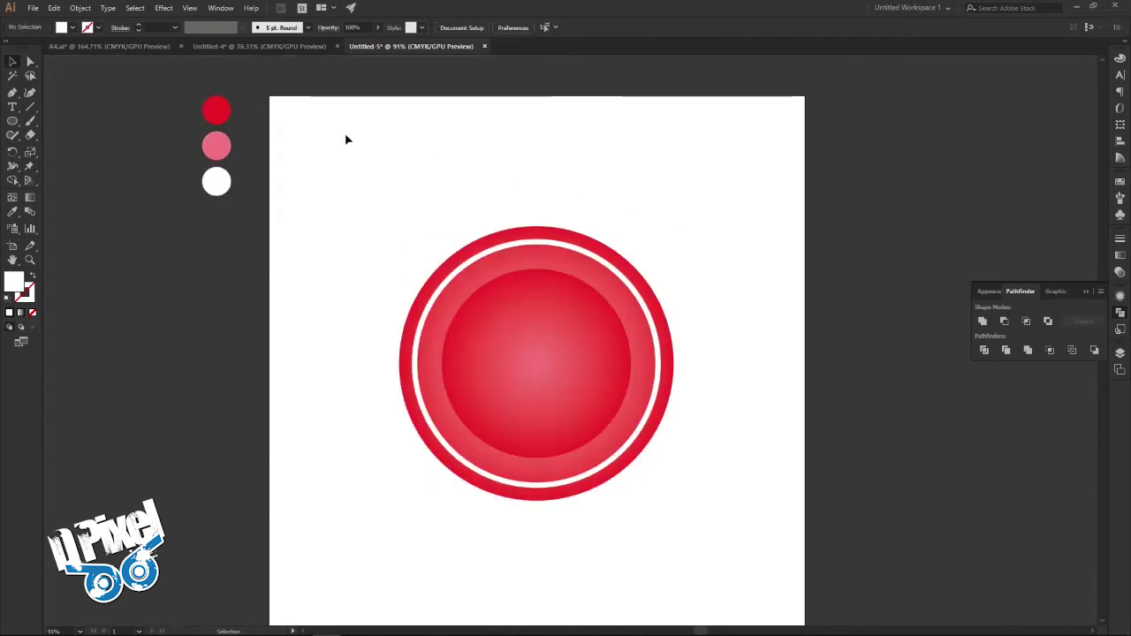
Copy the central gradient circle, paste it in front, and scale the copy concentrically to about 332 px.
left_click(303, 47)
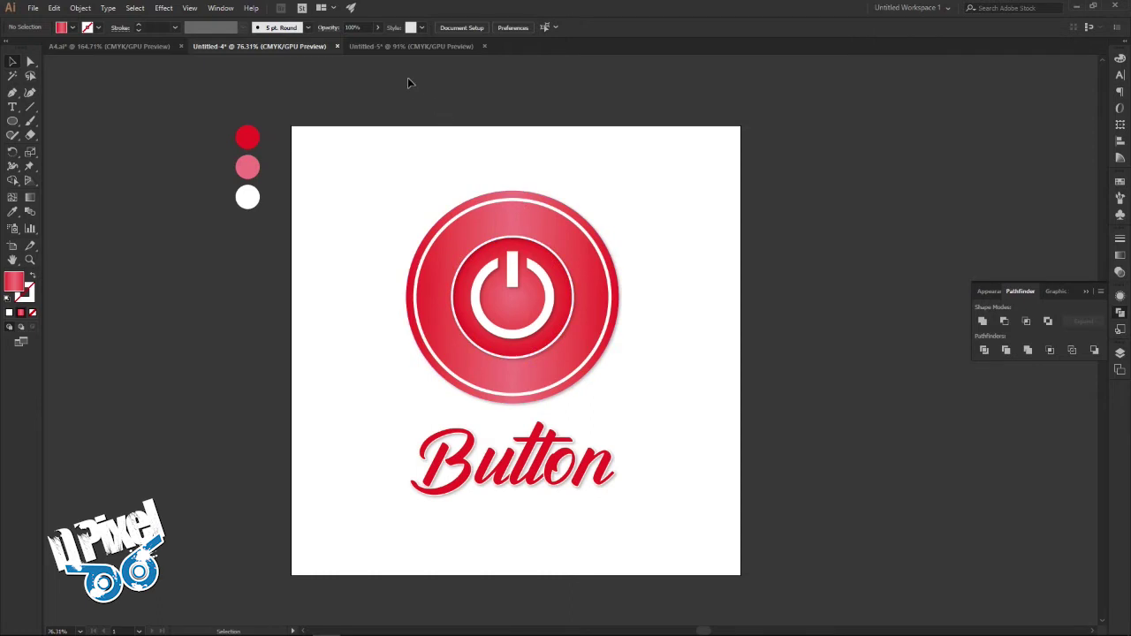
left_click(392, 46)
left_click(535, 367)
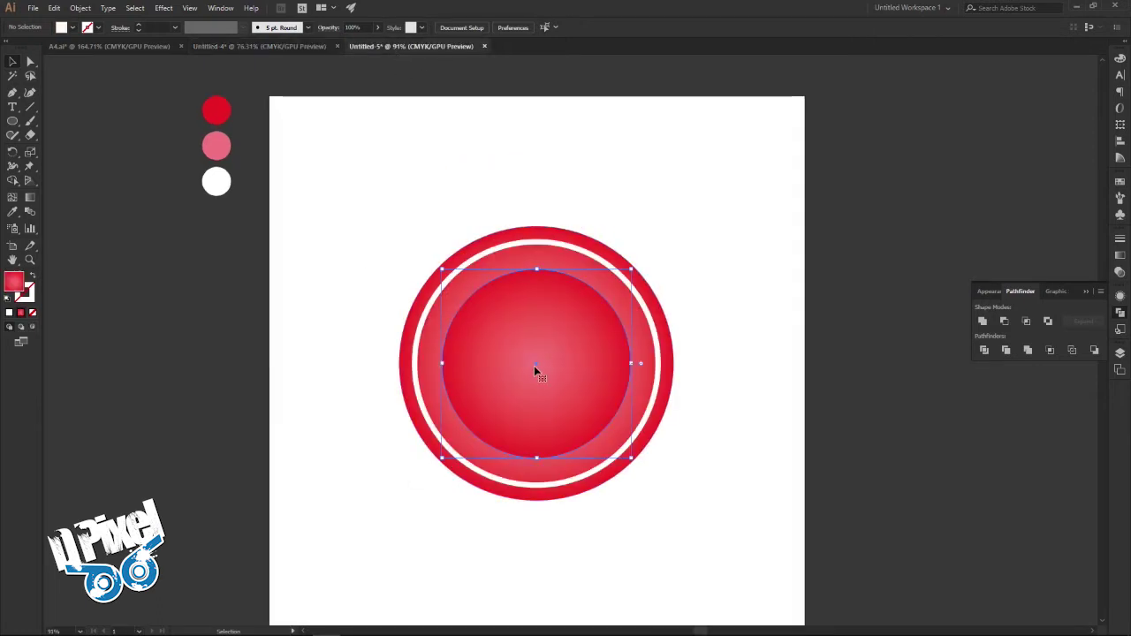
left_click(54, 8)
left_click(72, 64)
left_click(54, 8)
left_click(111, 104)
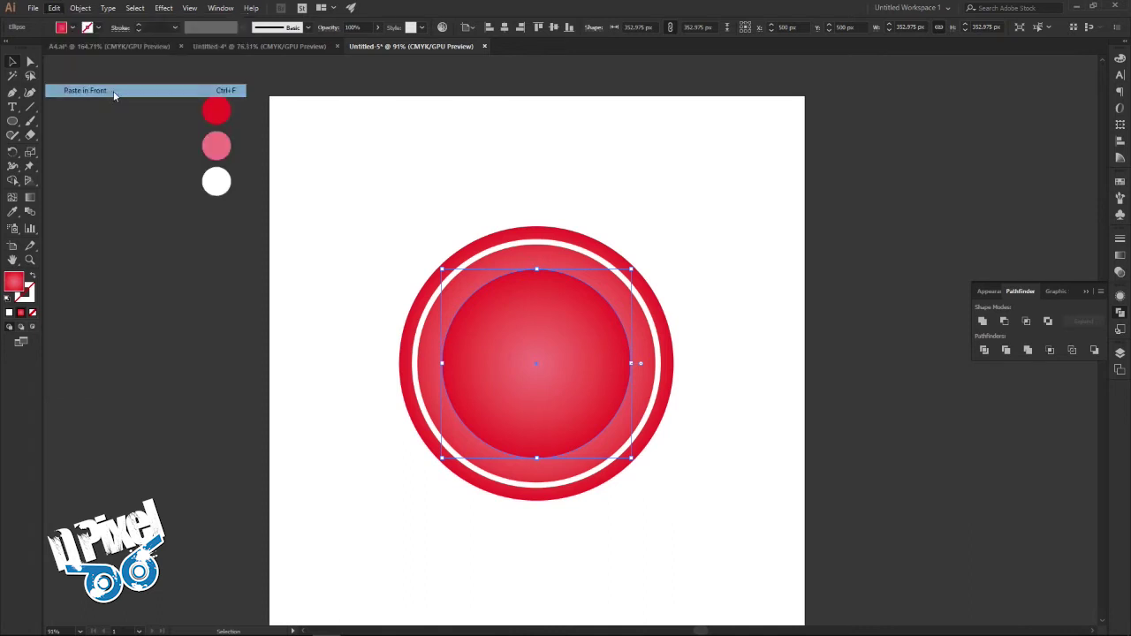
mouse_move(631, 269)
left_mouse_down()
mouse_move(626, 259)
mouse_move(627, 276)
left_mouse_up()
Recheck the finished button in Untitled-4, then give the 332 px circle a white 7 pt stroke.
left_click(197, 47)
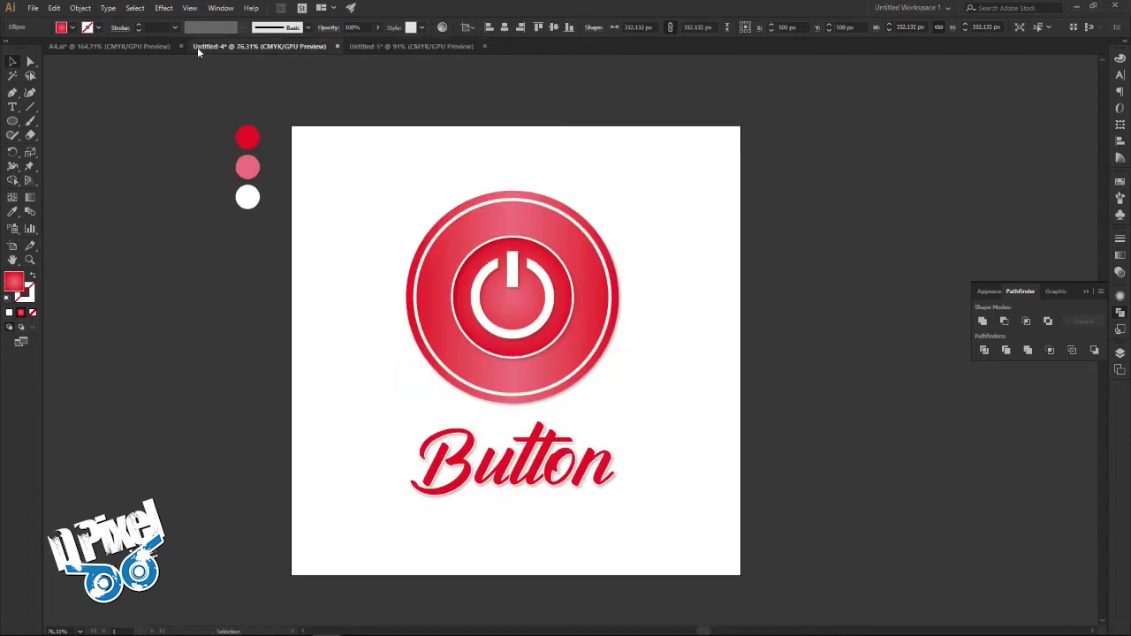
left_click(415, 46)
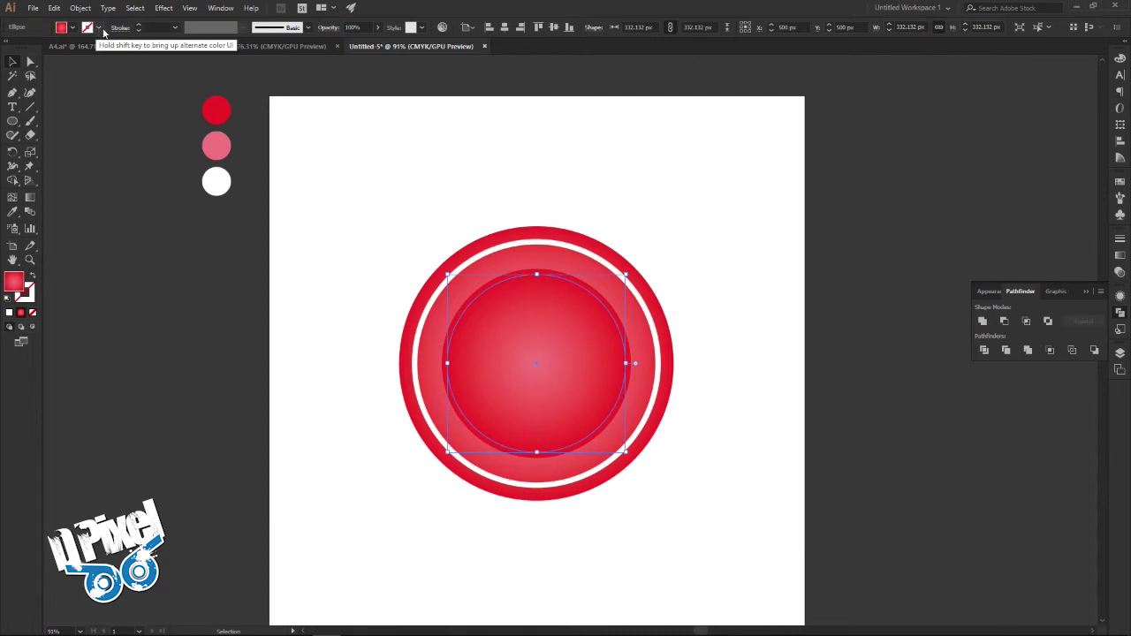
left_click(138, 26)
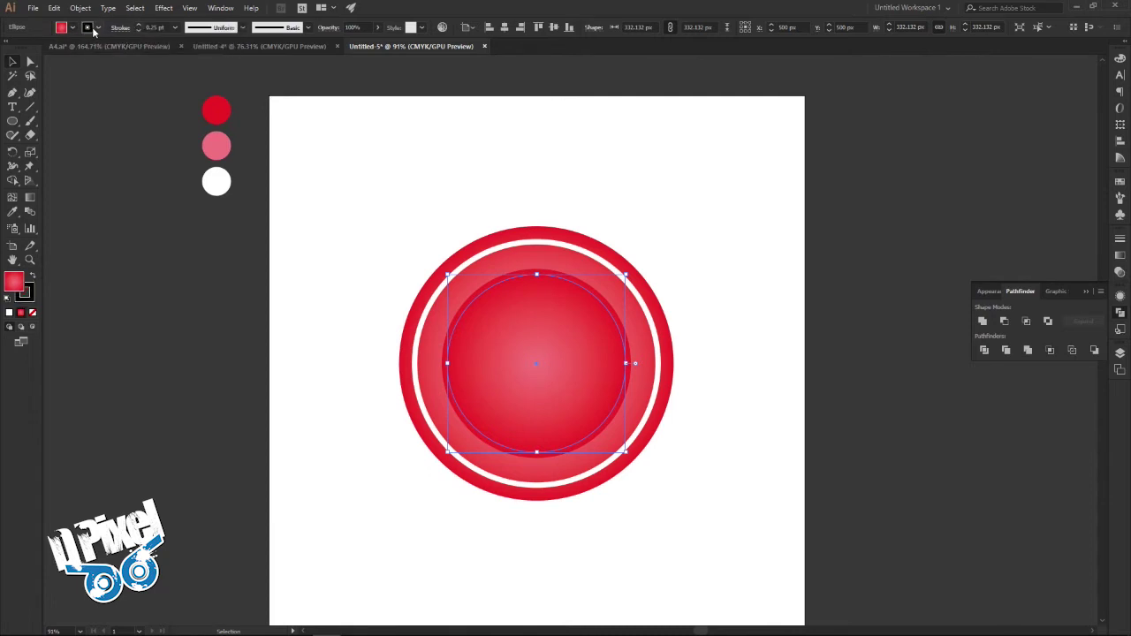
left_click(97, 29)
left_click(26, 48)
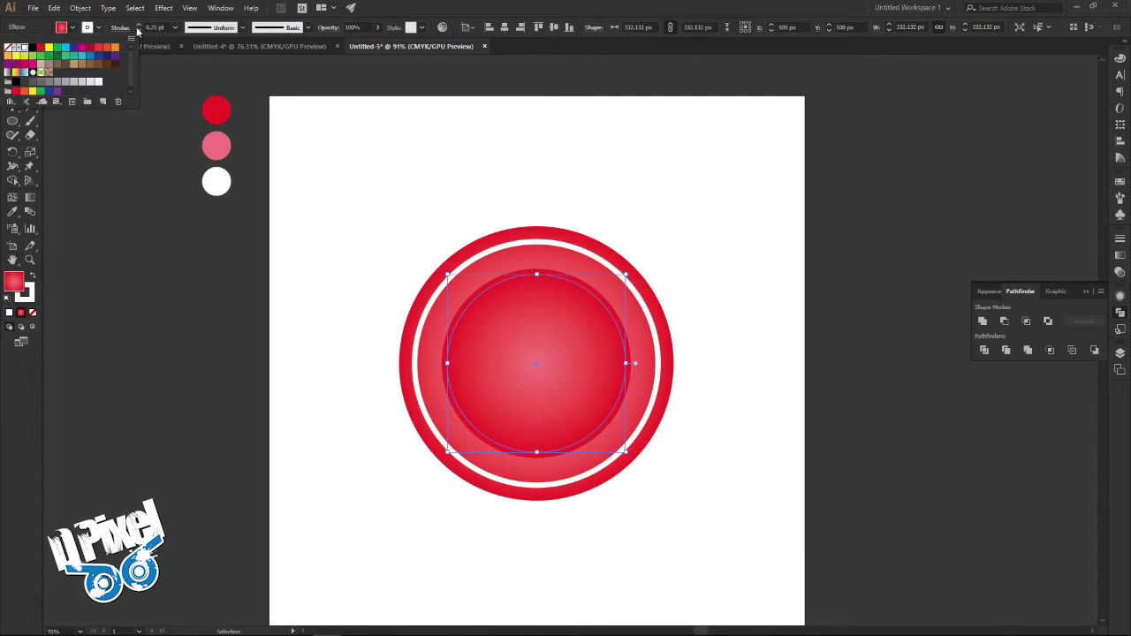
left_click(138, 26)
left_click(138, 27)
left_click(138, 26)
left_click(138, 26)
left_click(137, 27)
left_click(138, 27)
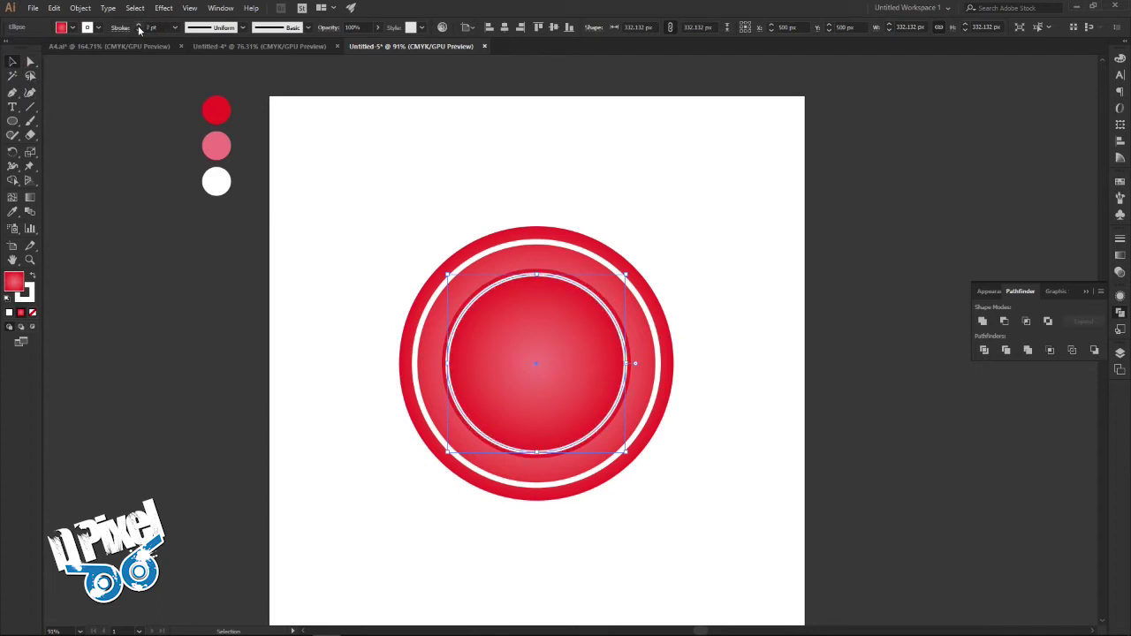
Set the fill of the white-stroked circle to None.
left_click(73, 28)
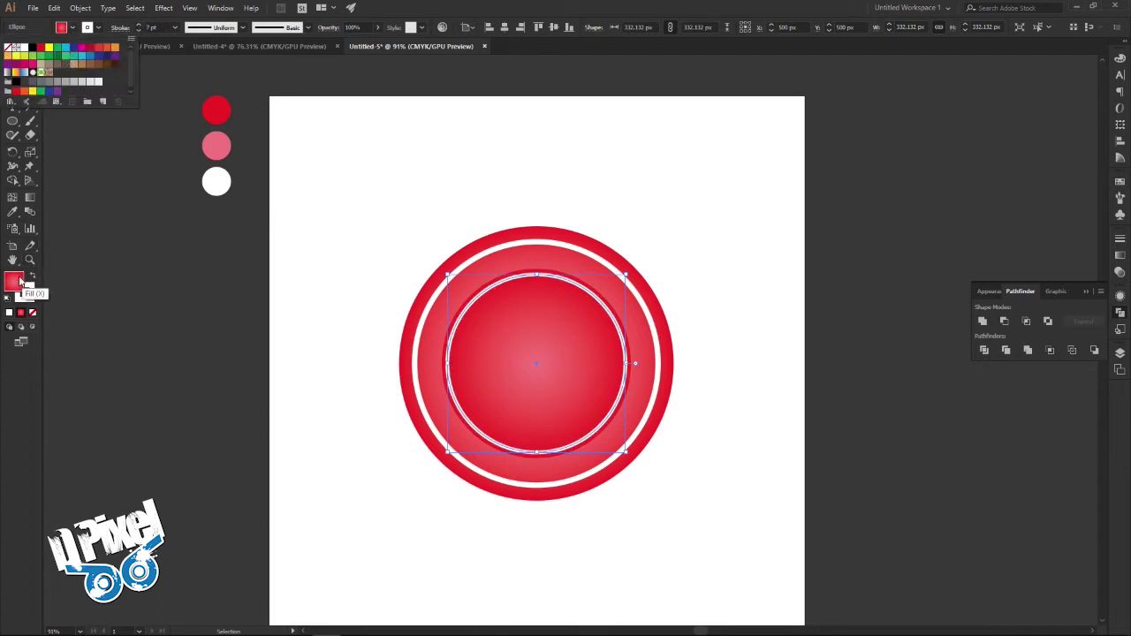
left_click(19, 281)
left_click(32, 312)
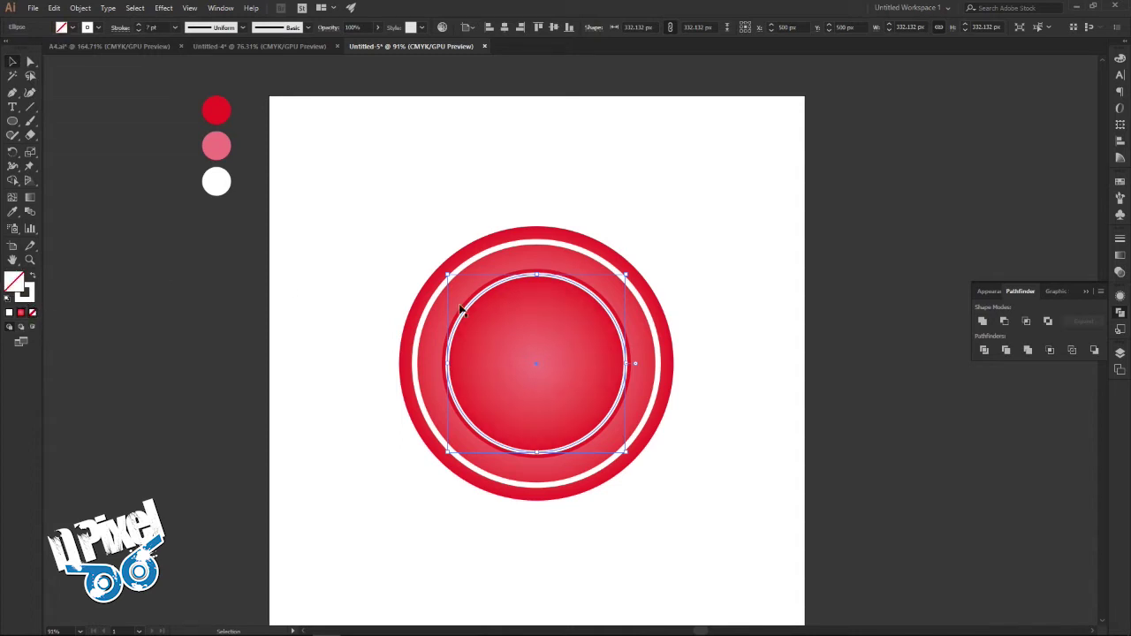
Enlarge the white-stroked circle concentrically to about 353 px so it edges the central gradient circle, and compare with Untitled-4.
left_click_drag(626, 275, 632, 266)
left_click(699, 276)
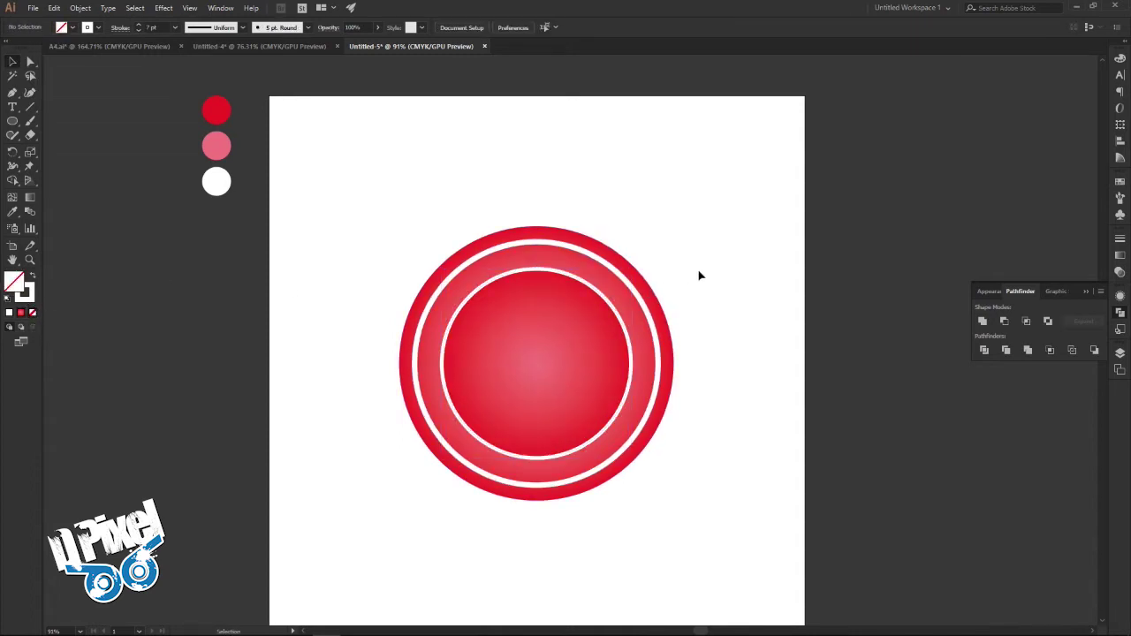
left_click(319, 46)
left_click(420, 46)
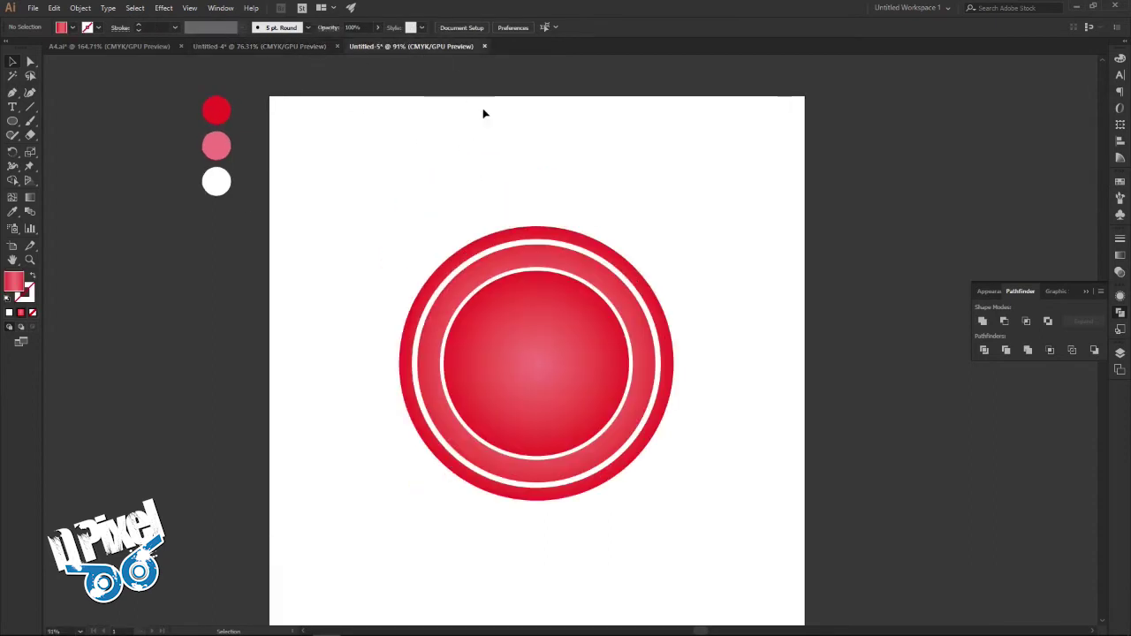
Scale the central gradient circle and its white ring down together about their shared centre to about 291 px.
left_click(578, 309)
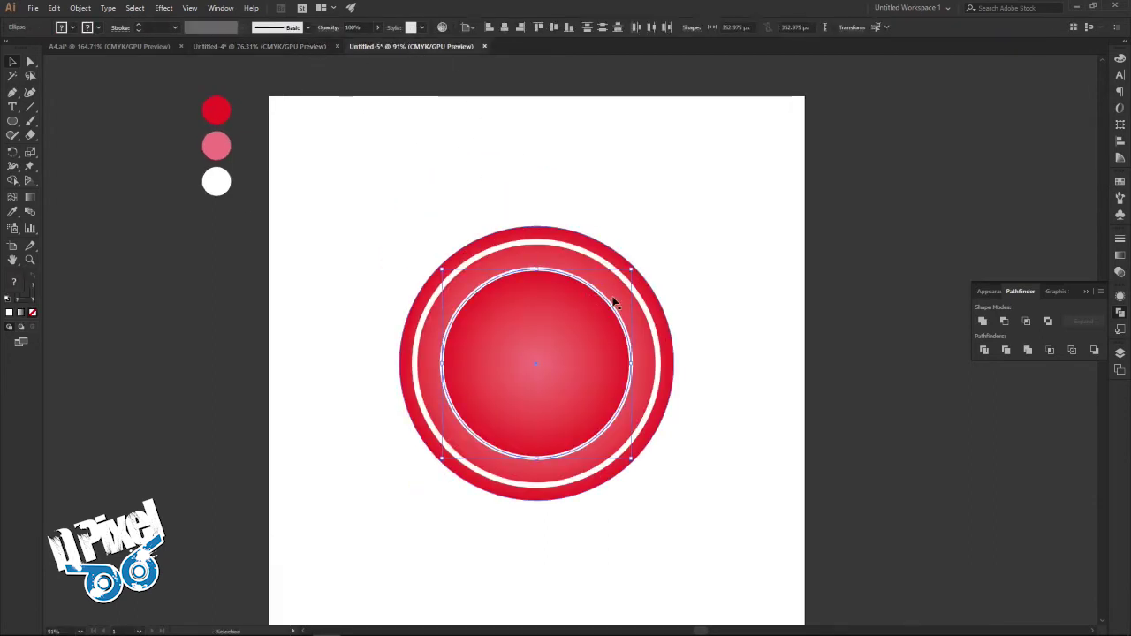
left_click_drag(628, 266, 614, 286)
left_click(416, 142)
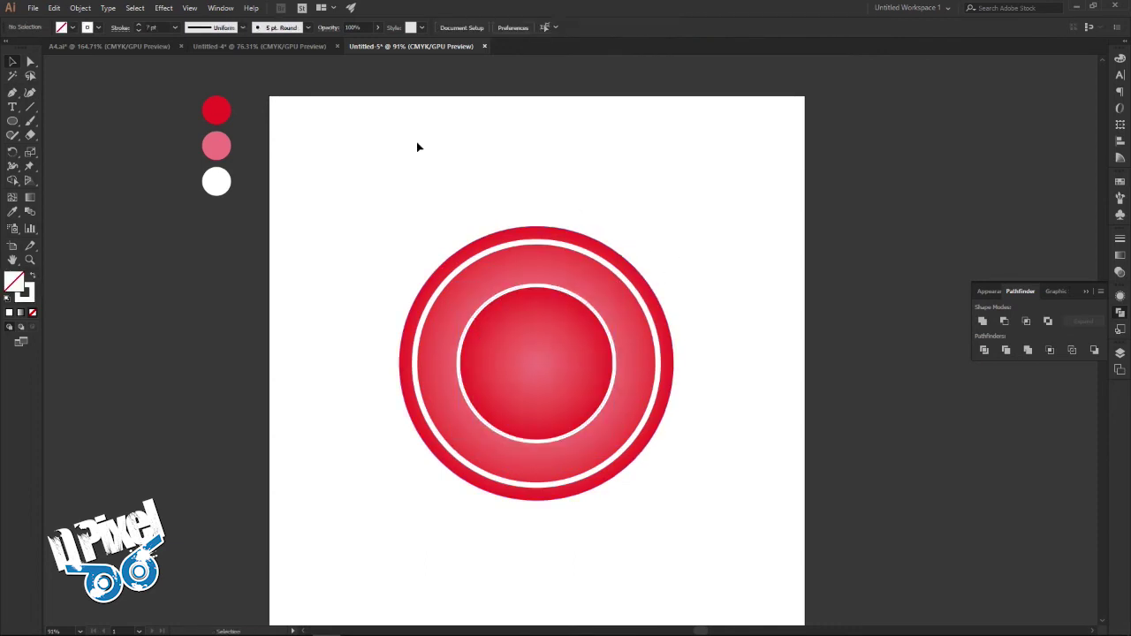
Compare the proportions with the finished button in Untitled-4, then apply the Drop Shadow effect to the outermost red circle.
left_click(306, 46)
left_click(390, 46)
left_click(248, 51)
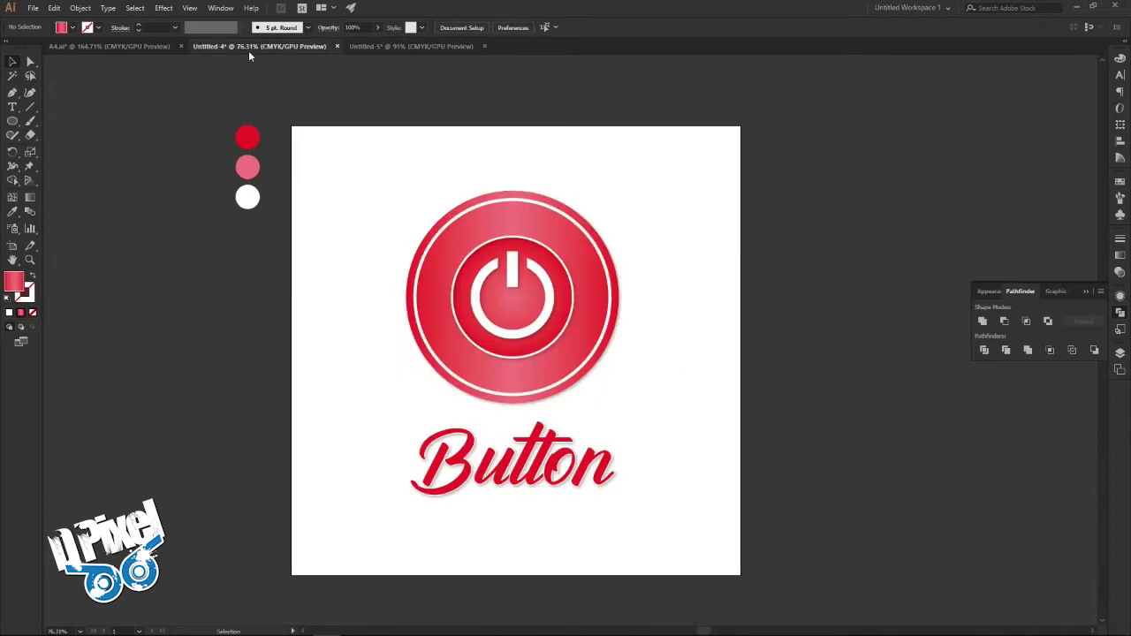
left_click(388, 46)
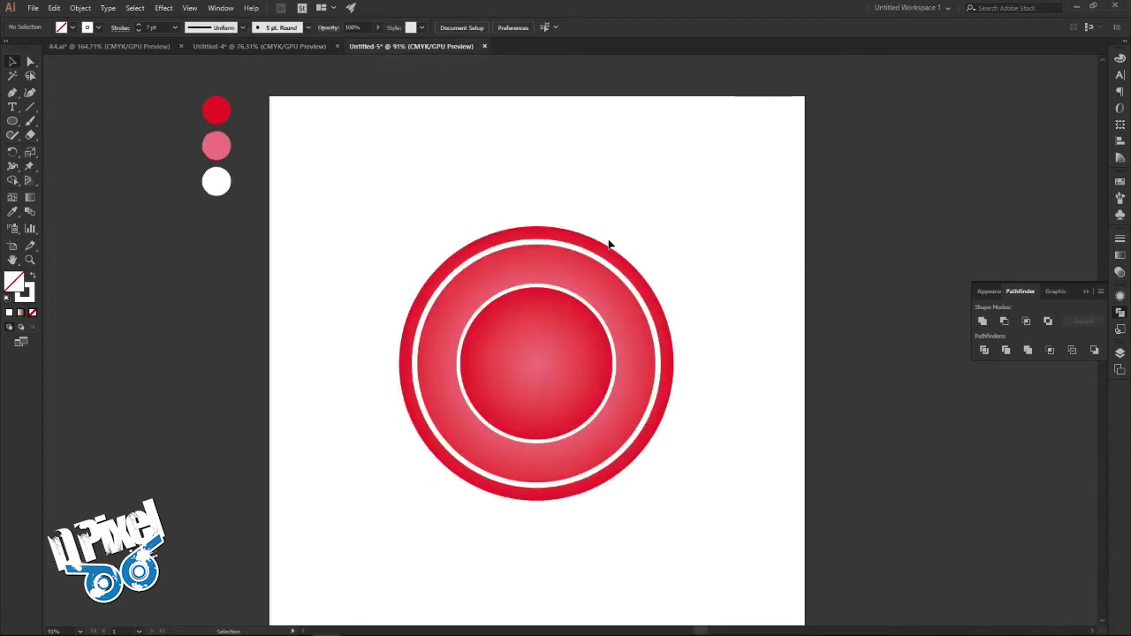
left_click(317, 44)
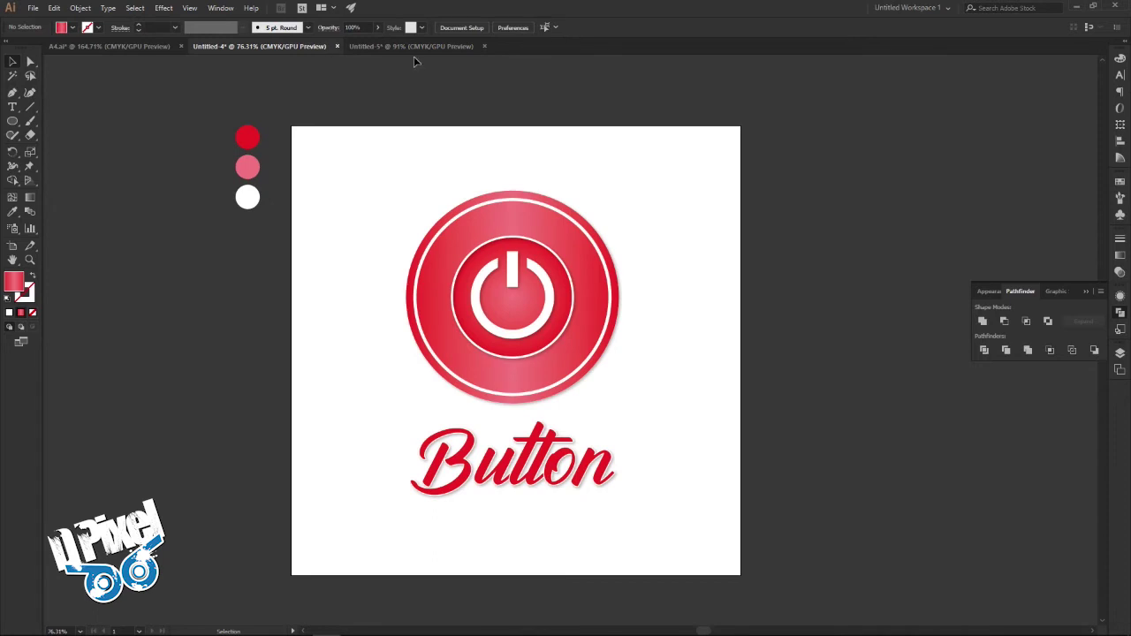
left_click(412, 46)
left_click(622, 264)
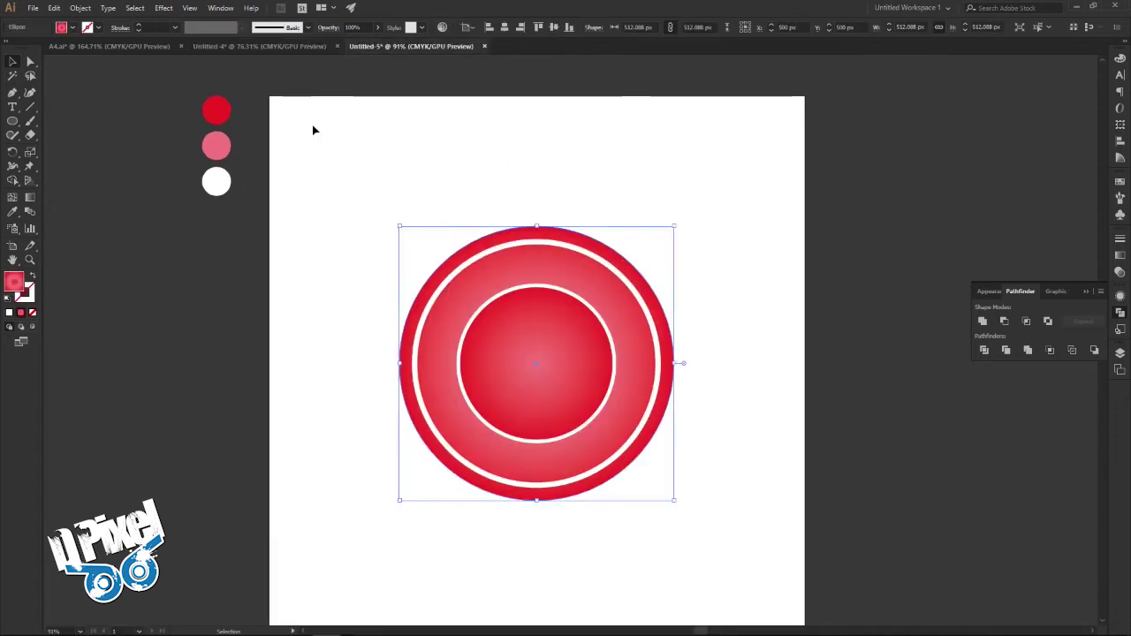
left_click(168, 8)
left_click(195, 19)
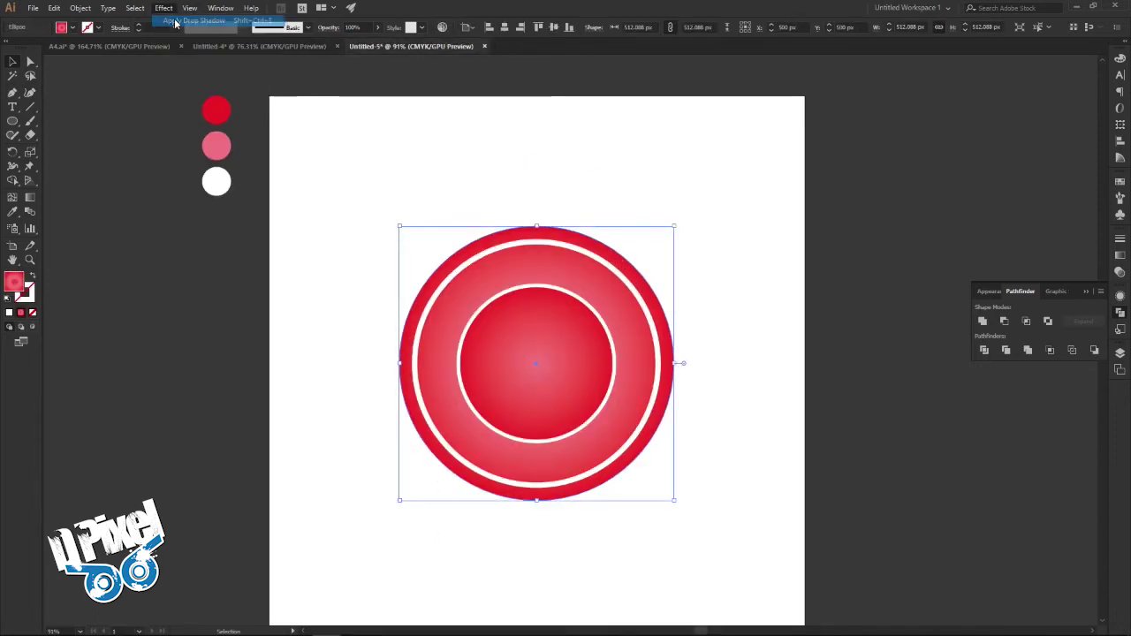
left_click(770, 341)
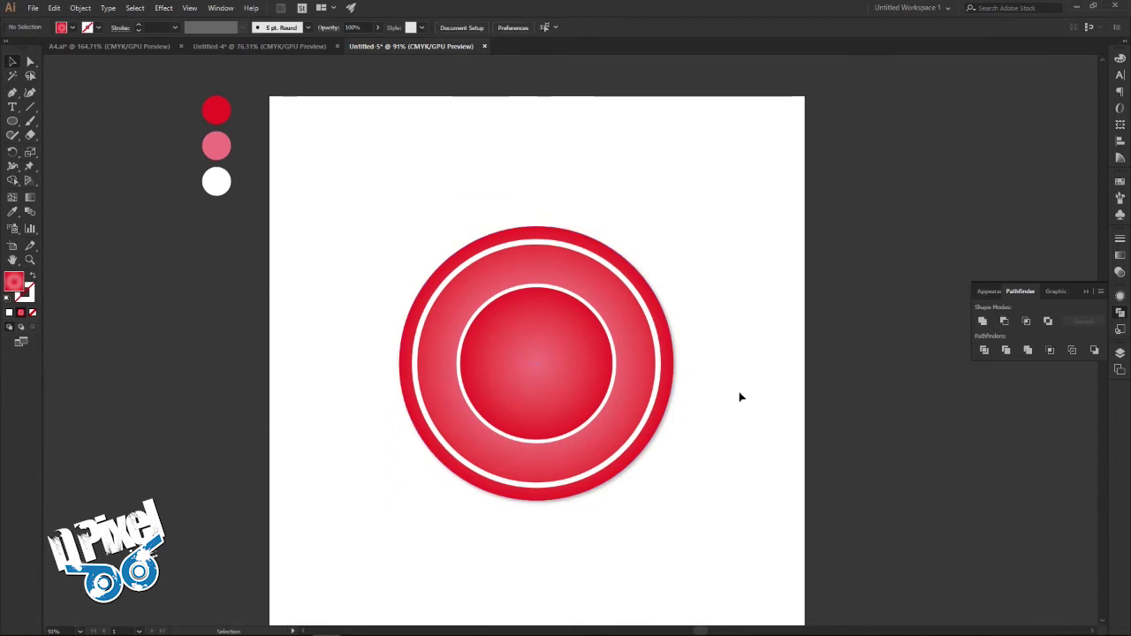
Apply the same Drop Shadow effect to the white ring around the central gradient circle.
left_click(616, 378)
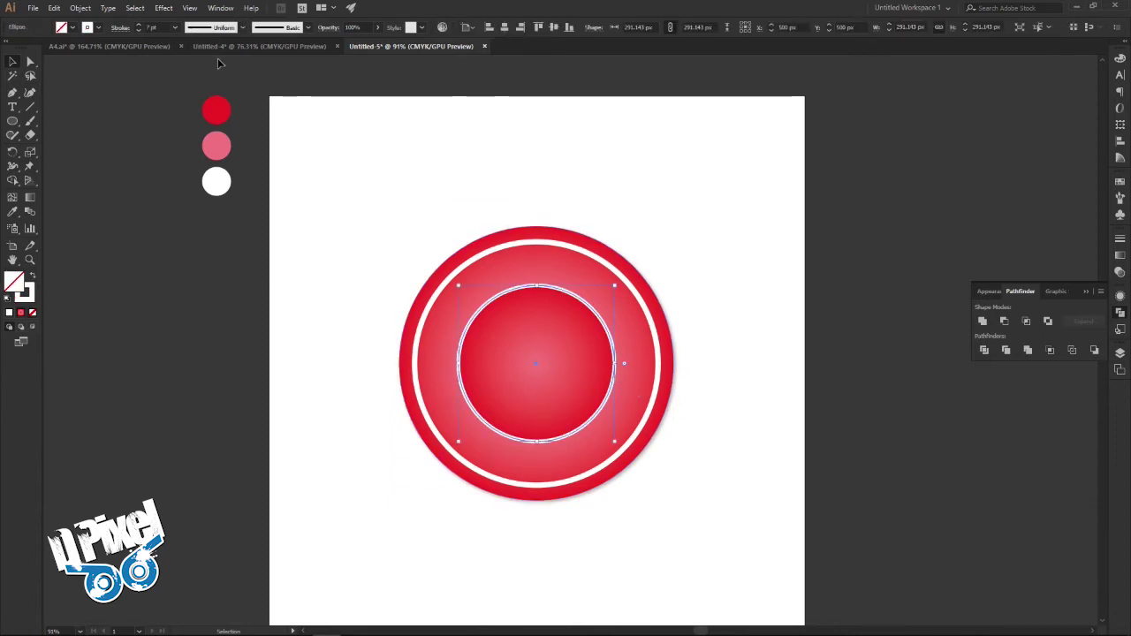
left_click(168, 9)
left_click(190, 18)
left_click(679, 214)
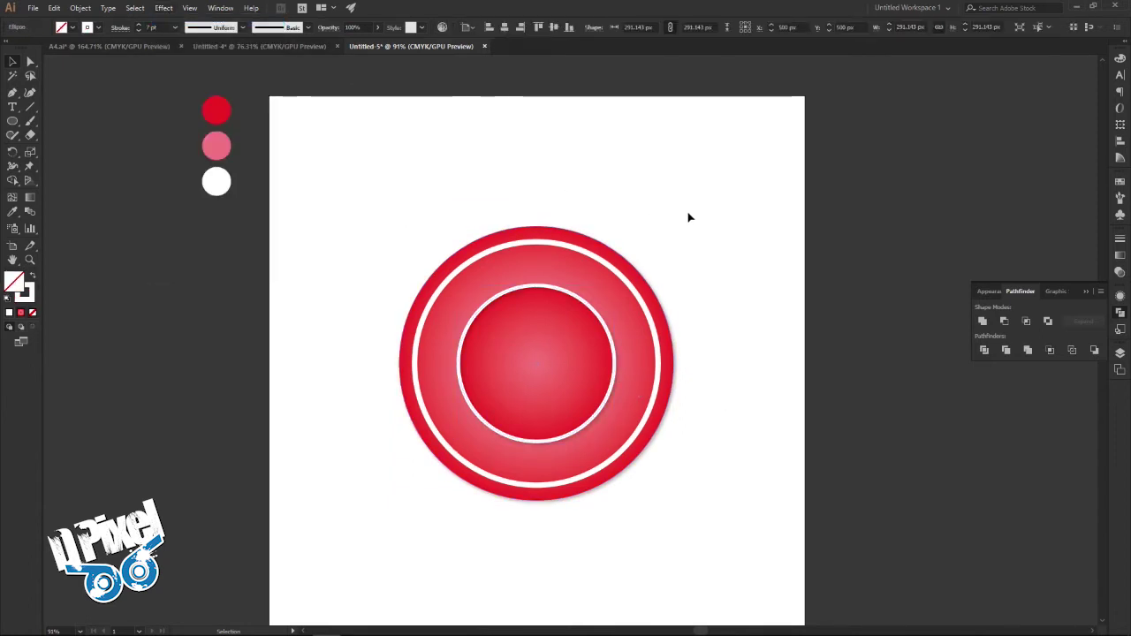
Study the power symbol in Untitled-4, then draw an unfilled white-stroked circle about 214 px wide from the button's centre.
left_click(241, 48)
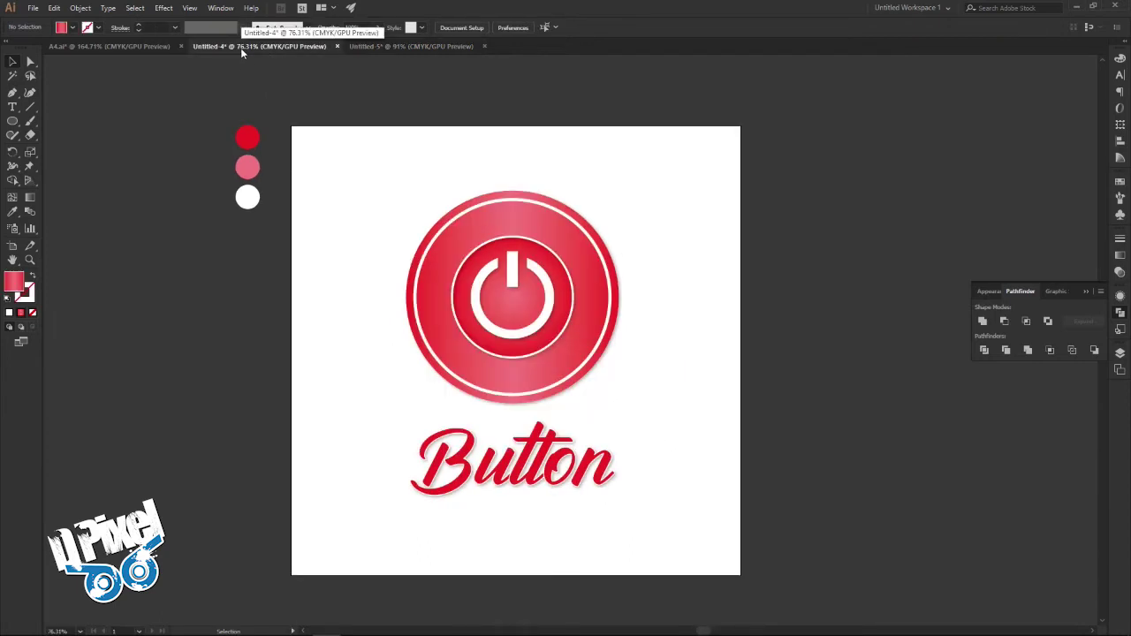
left_click(400, 47)
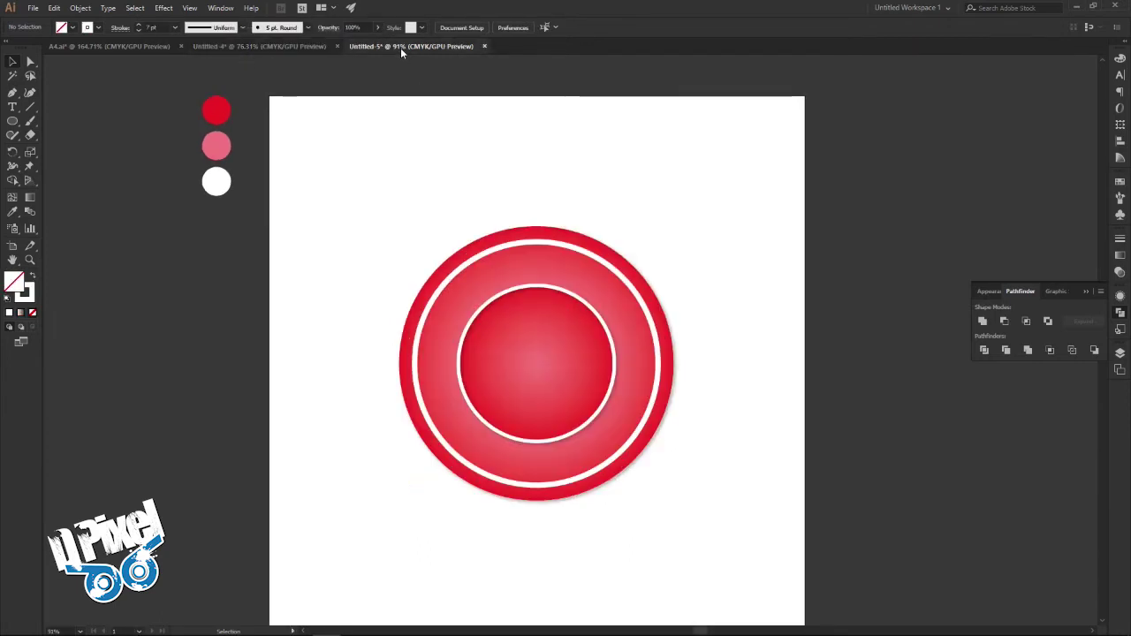
left_click(252, 47)
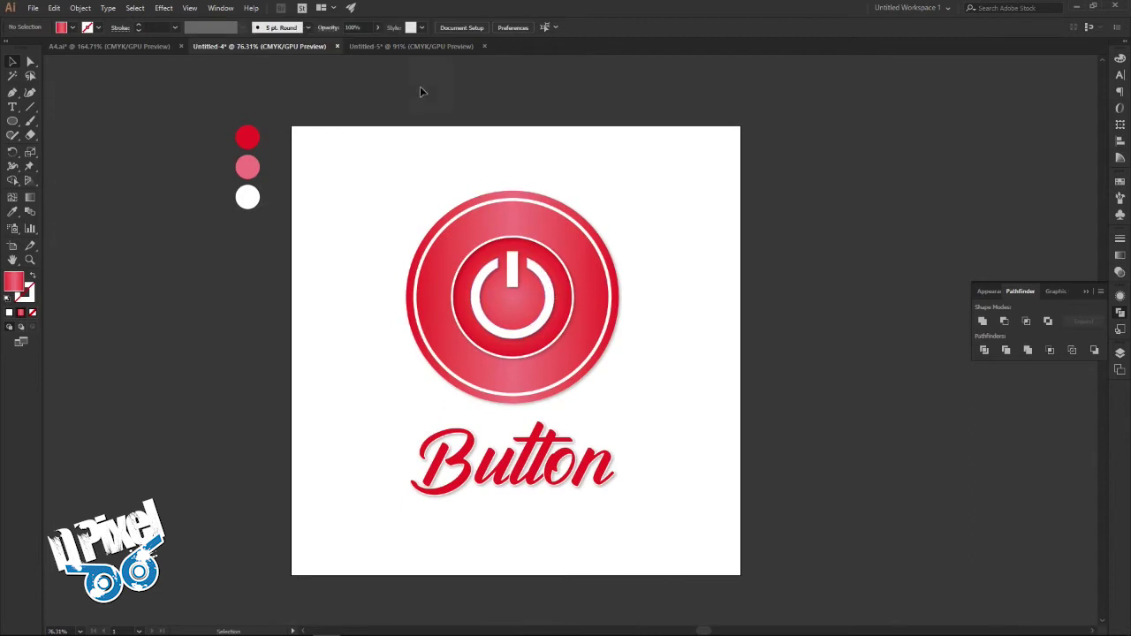
left_click(401, 45)
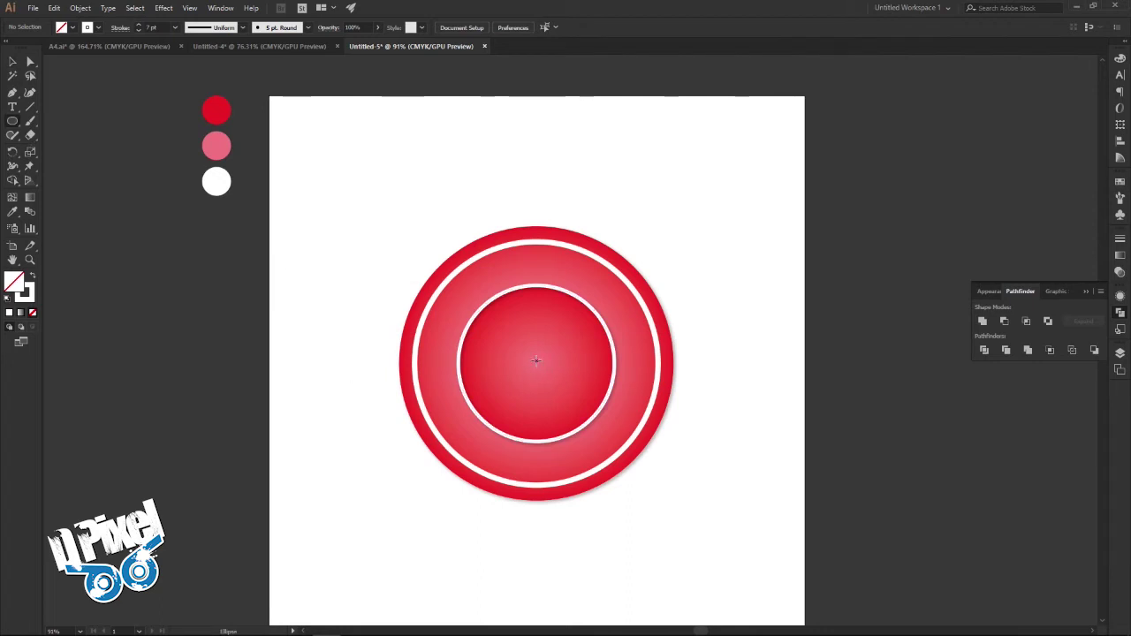
left_click_drag(537, 363, 593, 389)
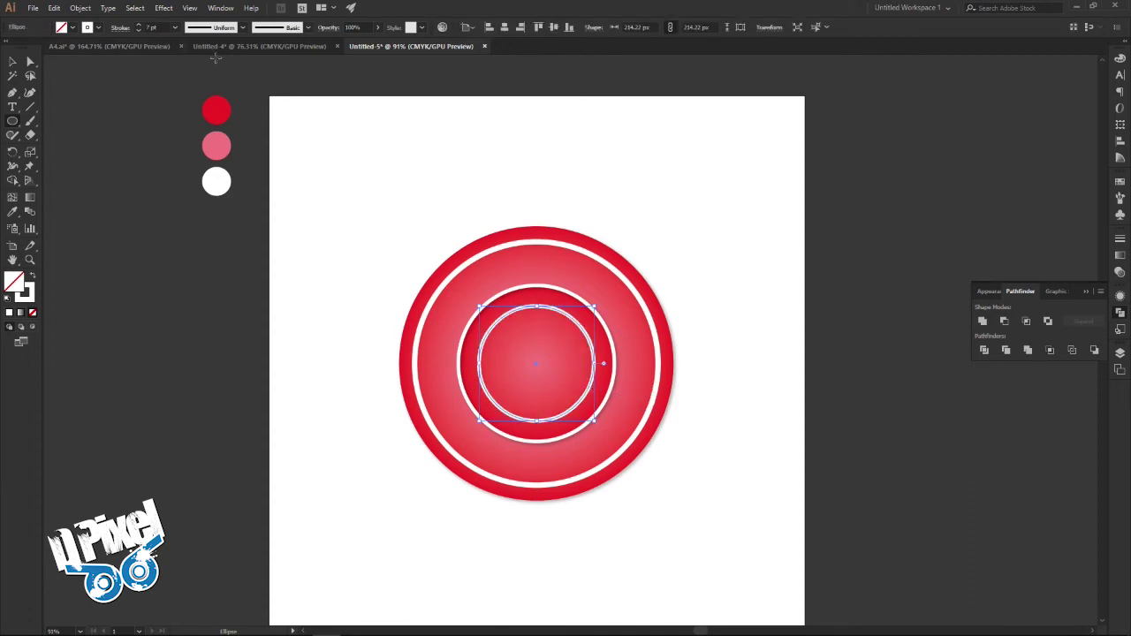
Recheck the reference in Untitled-4, then shrink the innermost white ring concentrically to about 190 px.
left_click(248, 47)
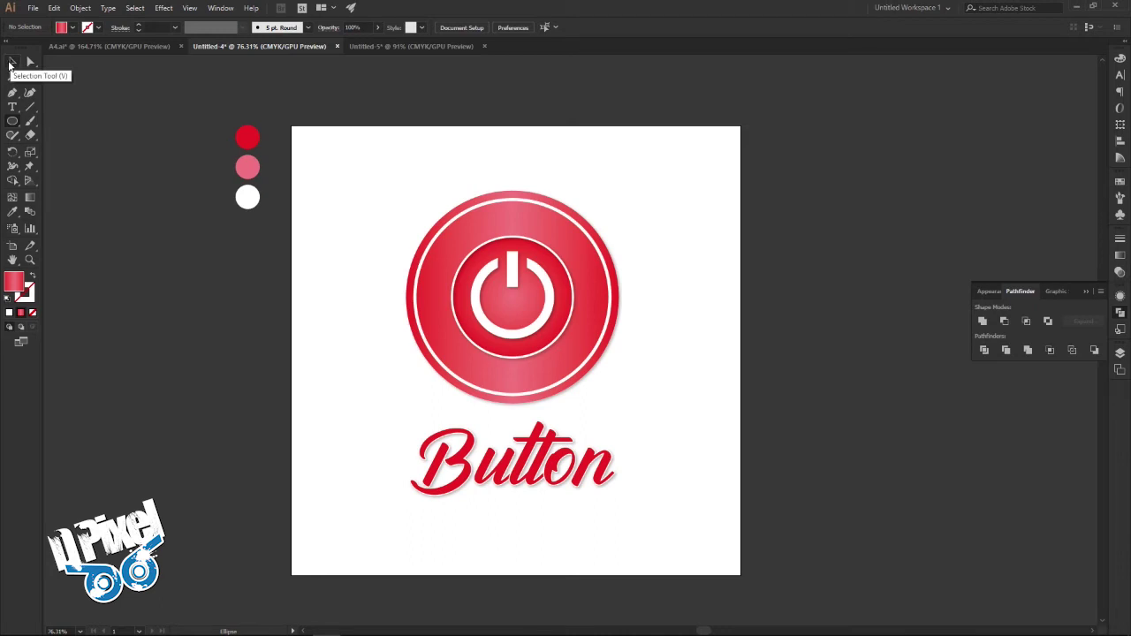
left_click(11, 63)
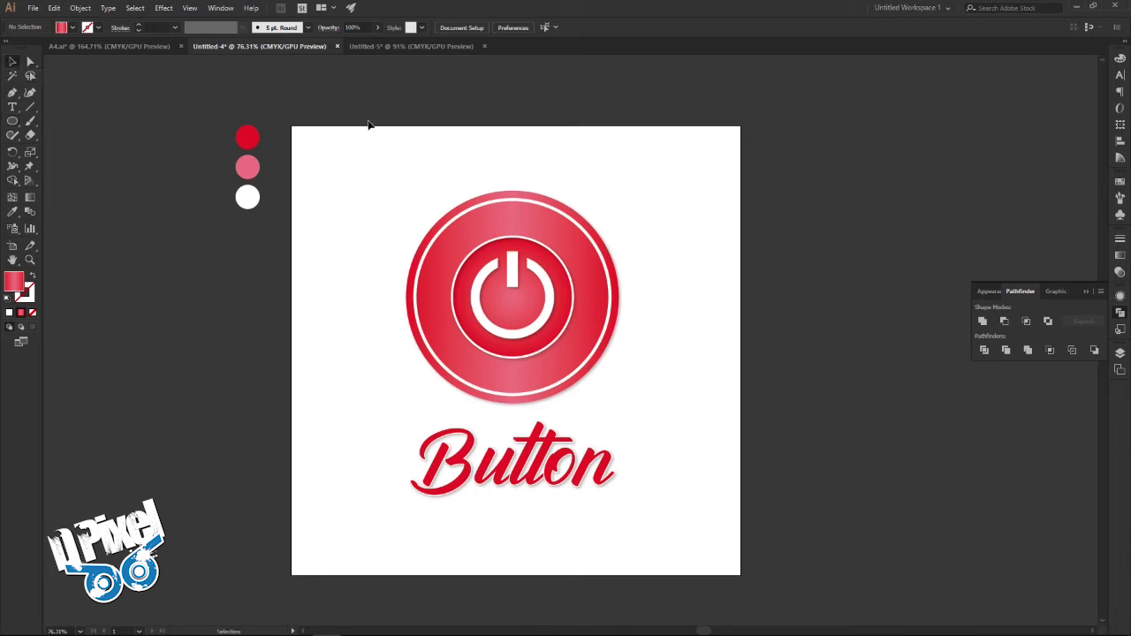
left_click(367, 51)
left_click(585, 302)
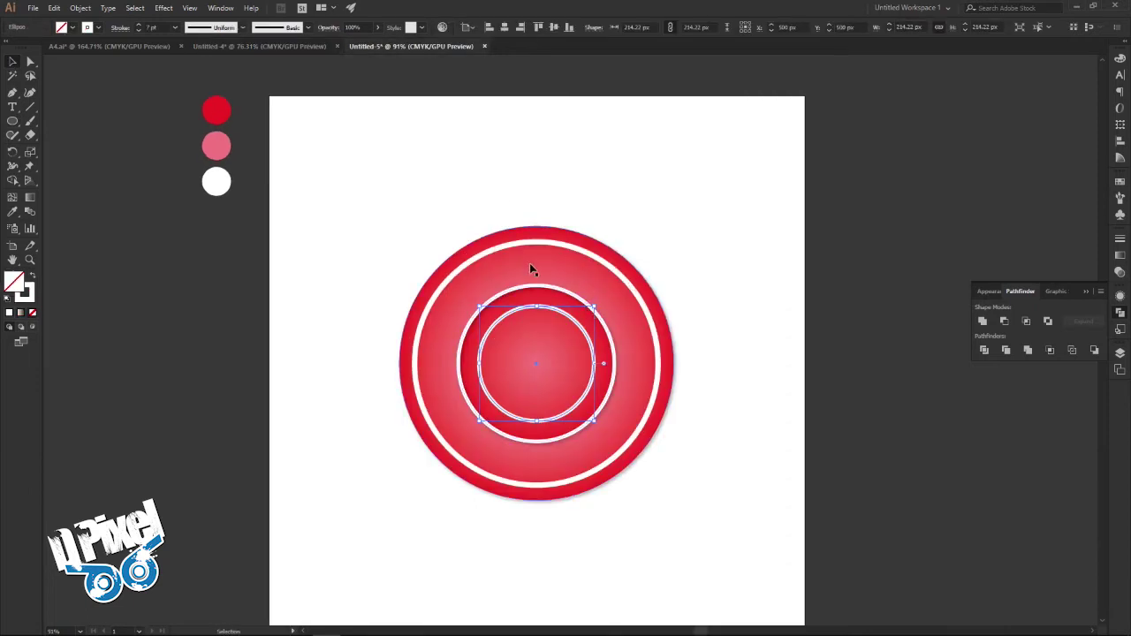
mouse_move(593, 307)
left_mouse_down()
mouse_move(604, 305)
mouse_move(588, 312)
left_mouse_up()
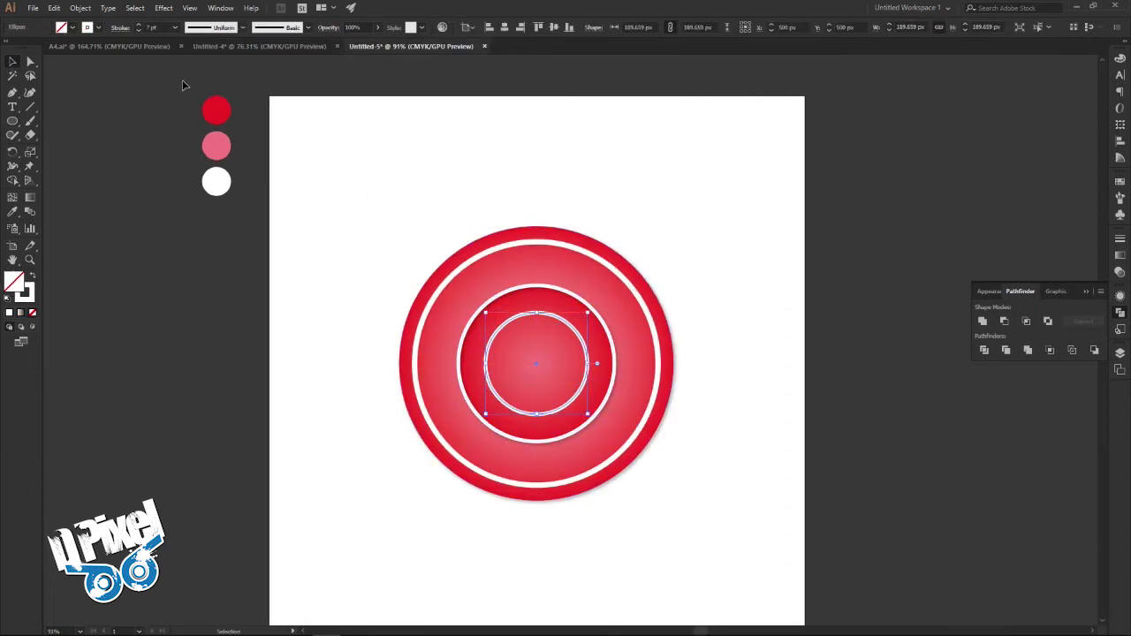
Thicken the innermost white ring's stroke to 17 pt and compare it with the power symbol in Untitled-4.
left_click(139, 25)
left_click(139, 26)
left_click(139, 26)
left_click(139, 26)
left_click(138, 26)
left_click(138, 25)
left_click(138, 25)
left_click(238, 47)
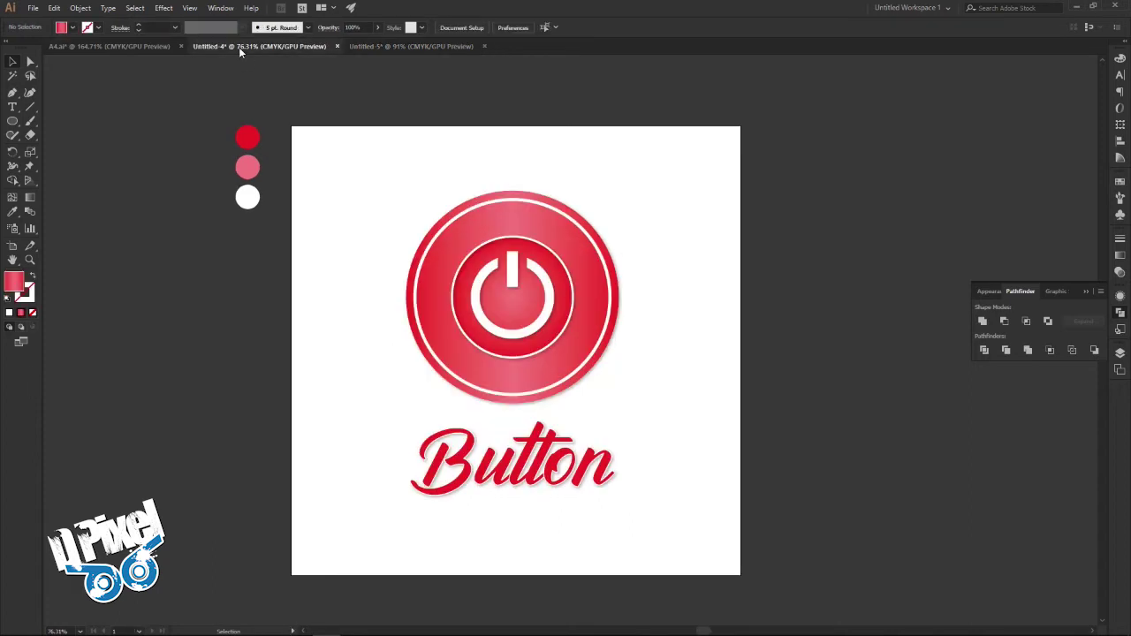
left_click(382, 51)
Shrink the innermost ring to about 180 px and set its stroke to 19 pt, checking against Untitled-4.
left_click_drag(589, 313, 585, 316)
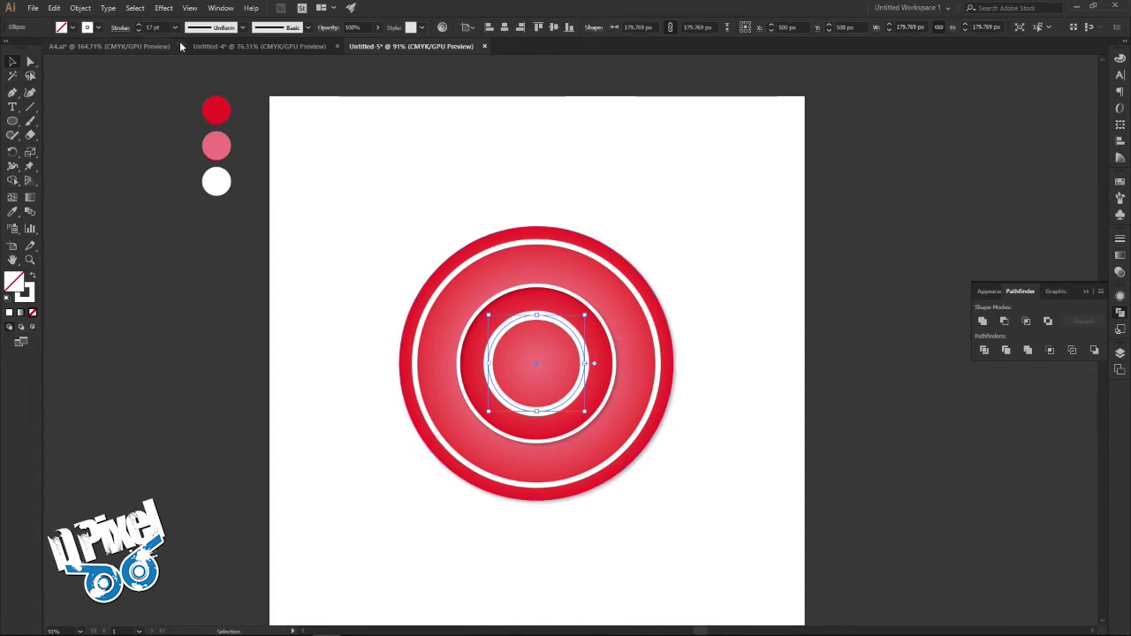
left_click(139, 28)
left_click(223, 47)
left_click(371, 47)
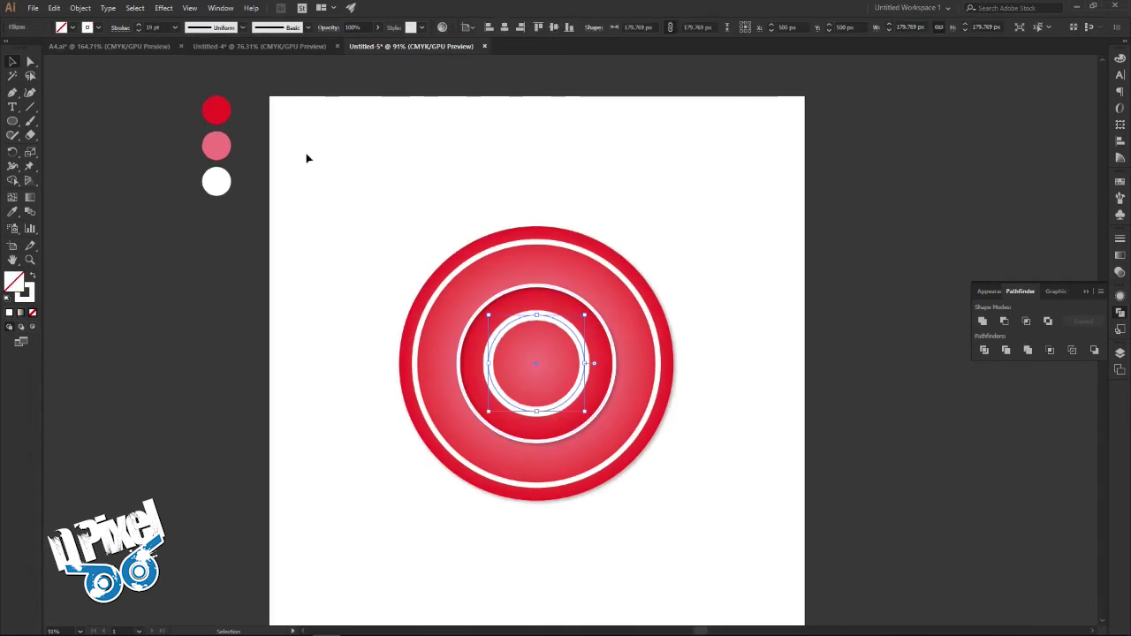
Expand the innermost white ring's fill and stroke into a filled shape.
left_click(80, 8)
left_click(110, 134)
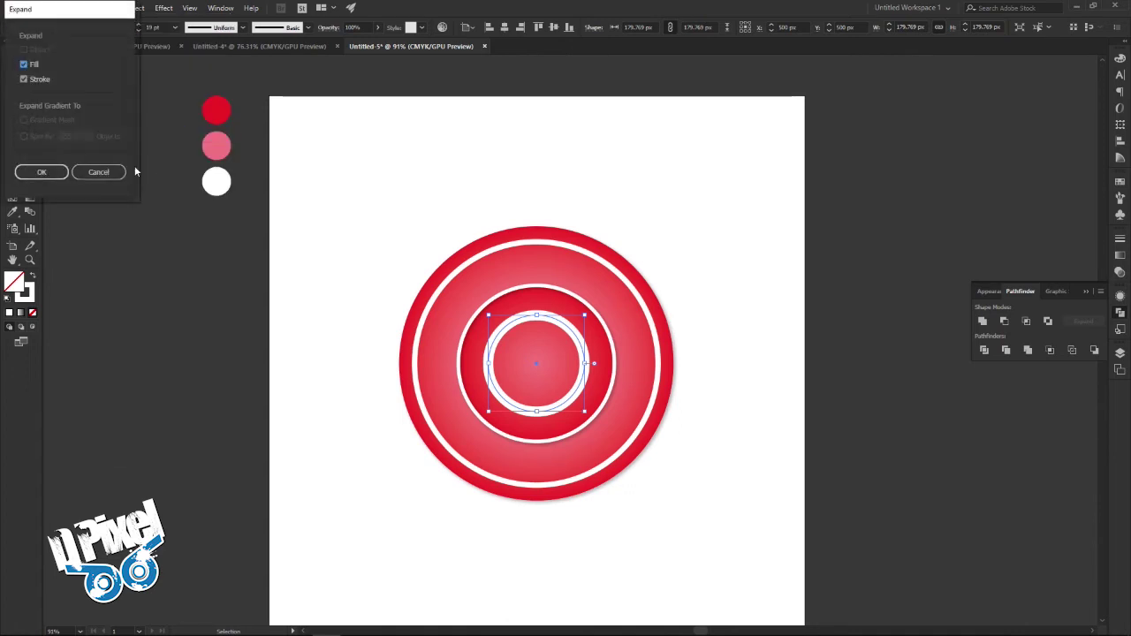
left_click(54, 173)
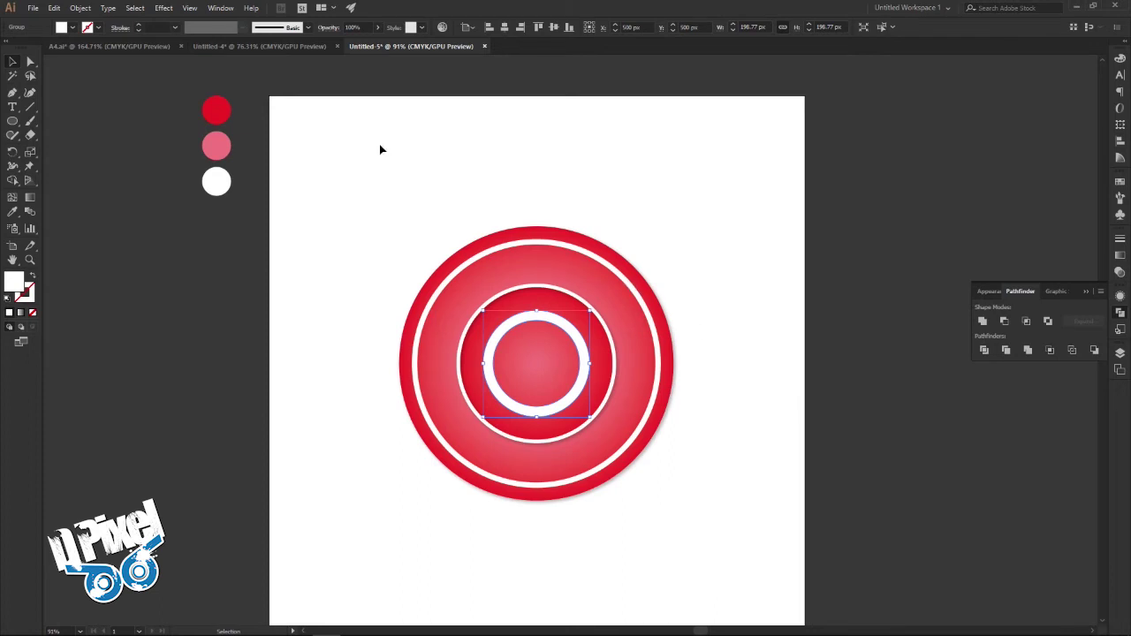
Recheck the symbol's gap in Untitled-4, then draw a white rectangle about 64 × 118 px centred over the innermost ring's upper part.
left_click(277, 45)
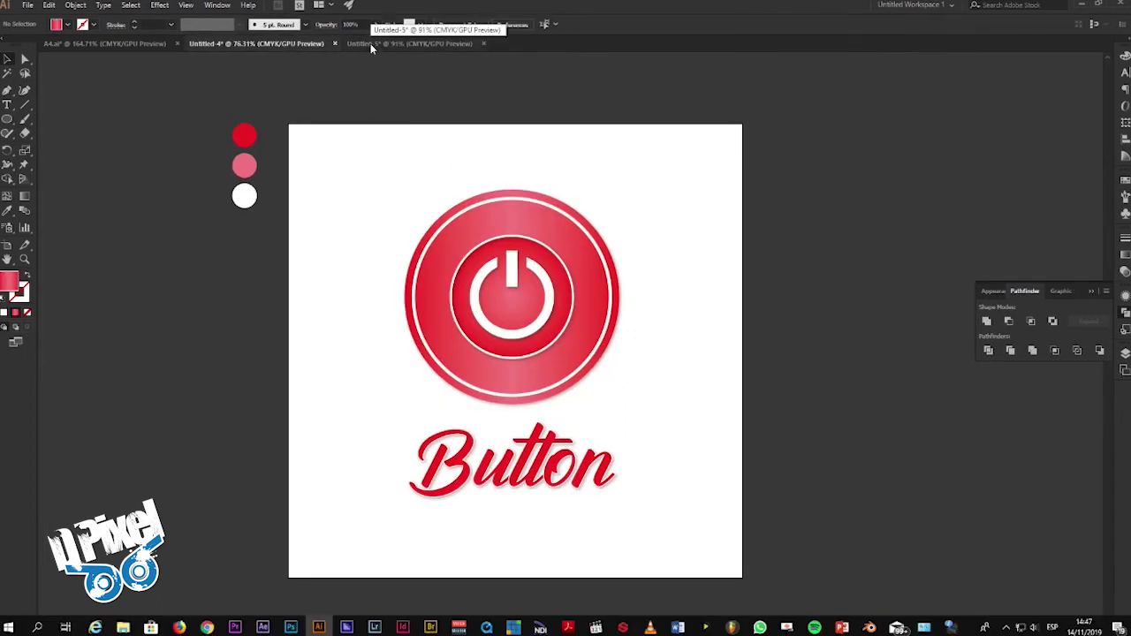
left_click(371, 44)
left_click(8, 119)
left_click(65, 119)
left_click_drag(512, 286, 555, 345)
Select the rectangle together with the expanded innermost ring and split them with Pathfinder Divide.
left_click(579, 360, "shift")
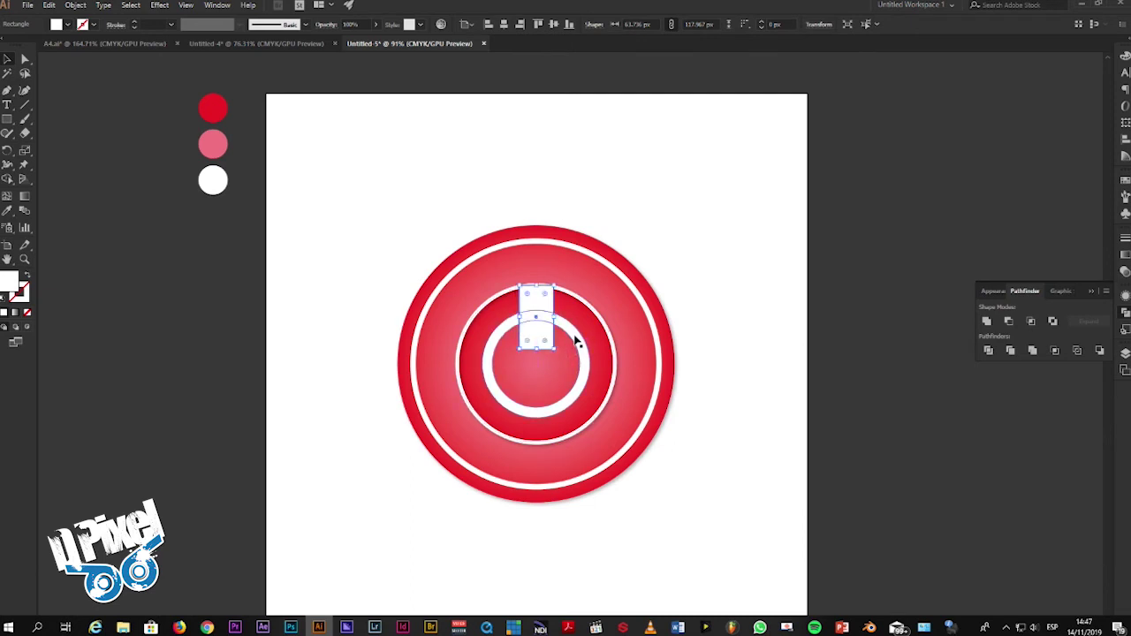
left_click(575, 343, "shift")
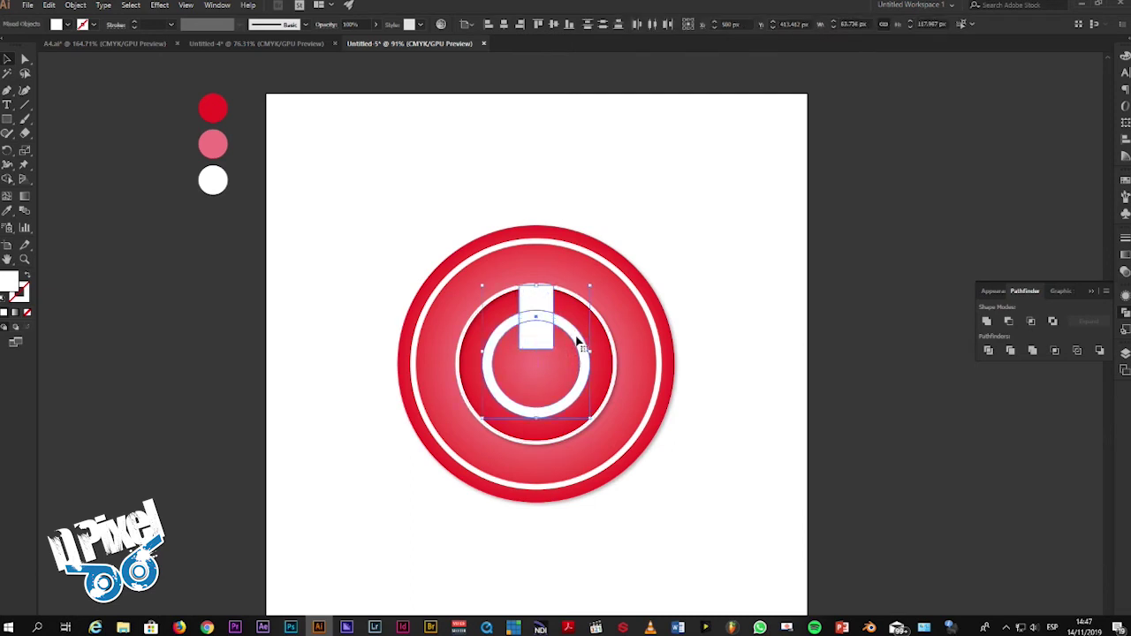
left_click(989, 351)
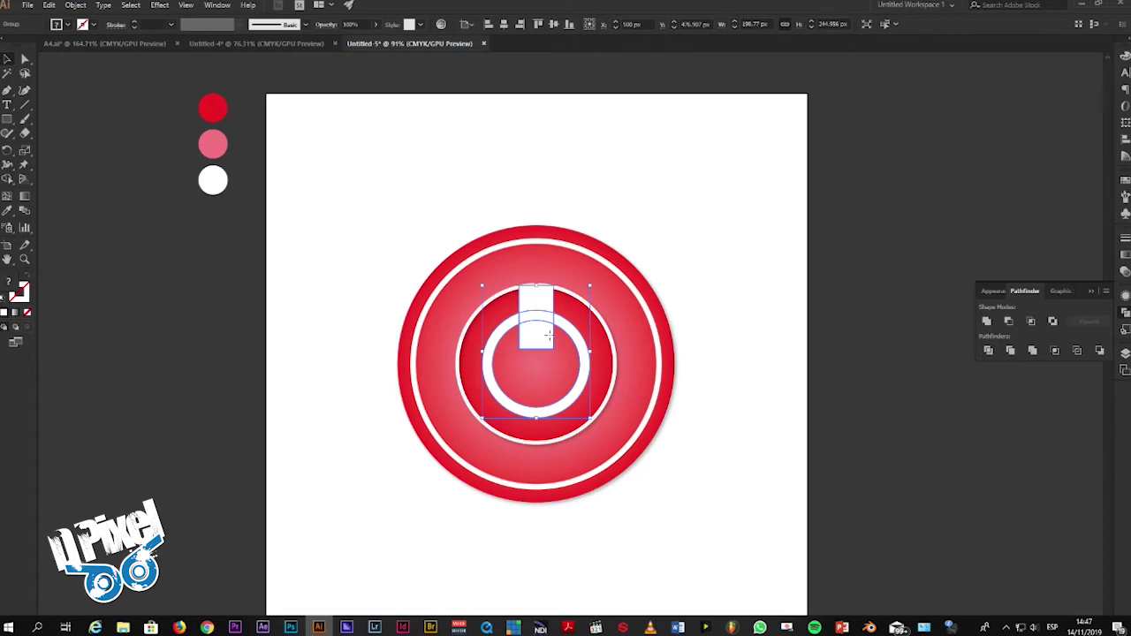
Isolate the divided group and delete the rectangle pieces to leave a gap at the top of the innermost ring.
double_click(549, 334)
key("Delete")
left_click(535, 300)
key("Delete")
key("Escape")
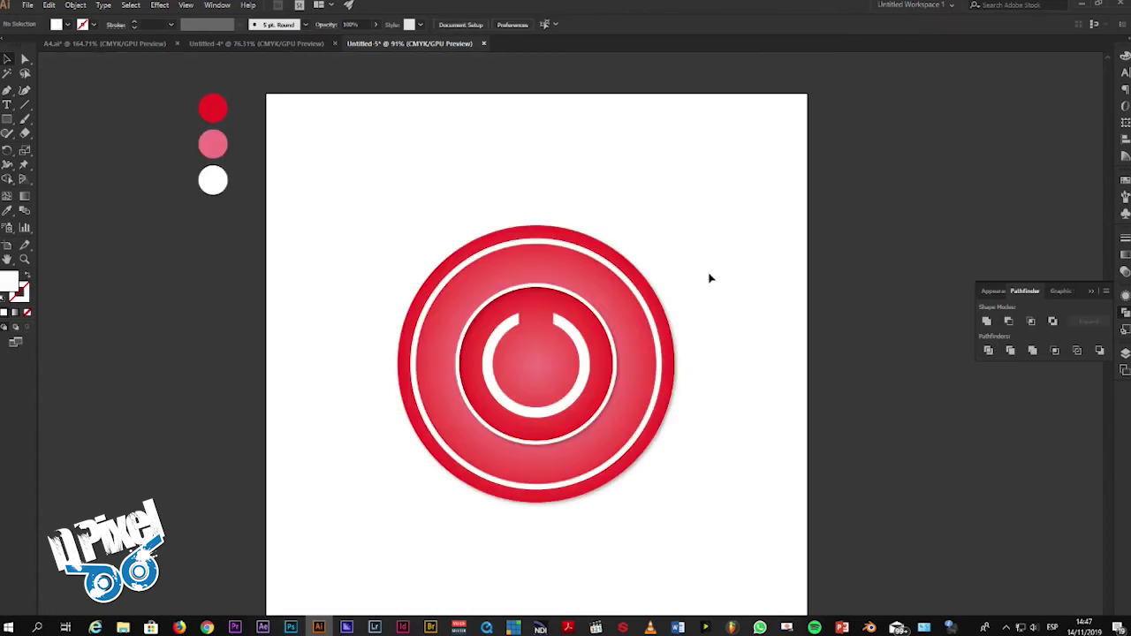
Draw a white vertical bar about 23 × 77 px, centre it in the ring's gap, and compare with Untitled-4.
left_click(258, 44)
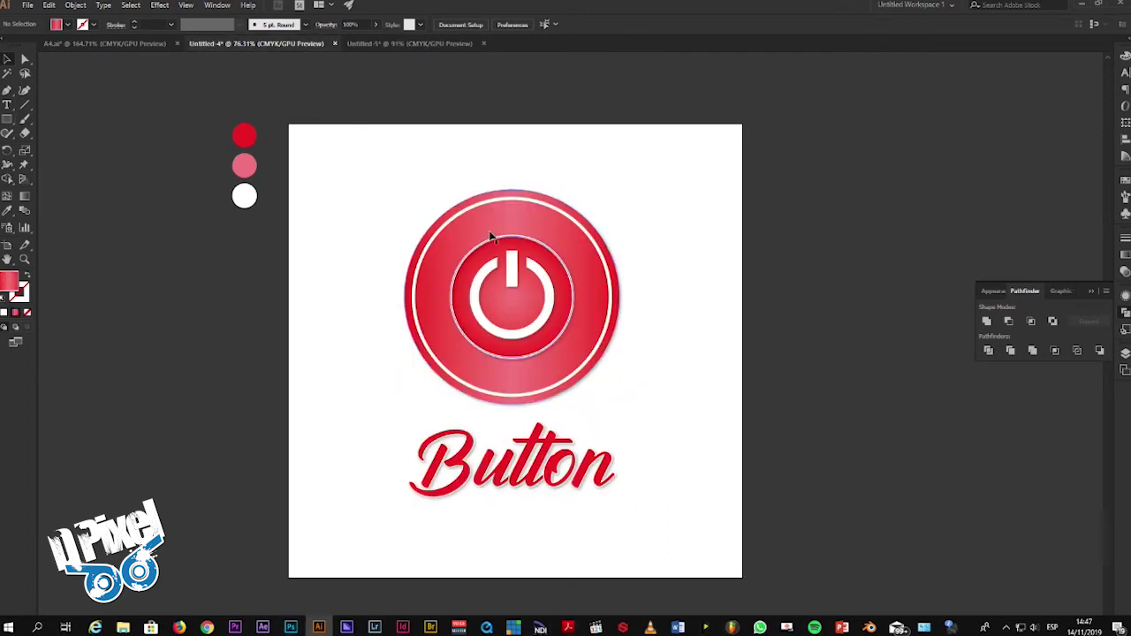
left_click(376, 44)
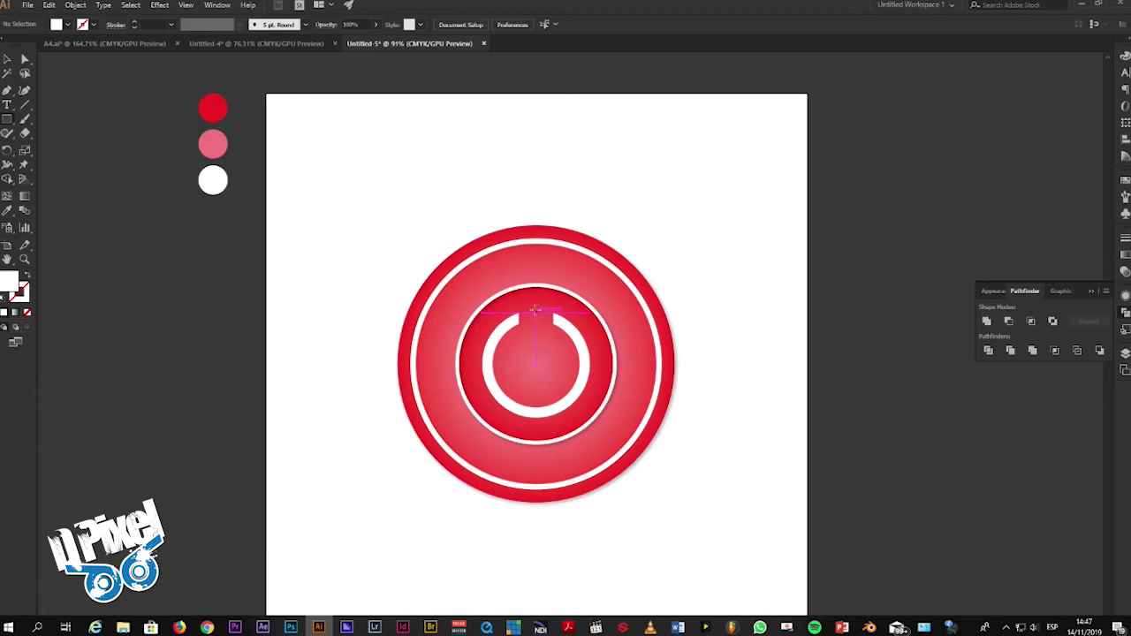
left_click_drag(532, 305, 545, 349)
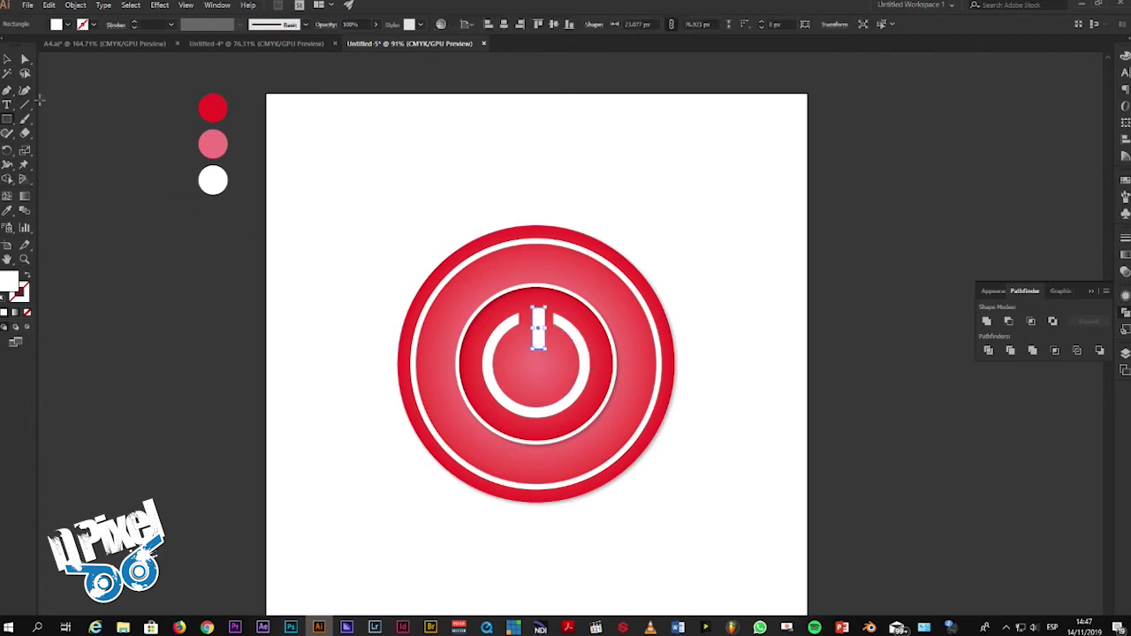
left_click(8, 64)
left_click_drag(540, 340, 537, 336)
left_click(308, 43)
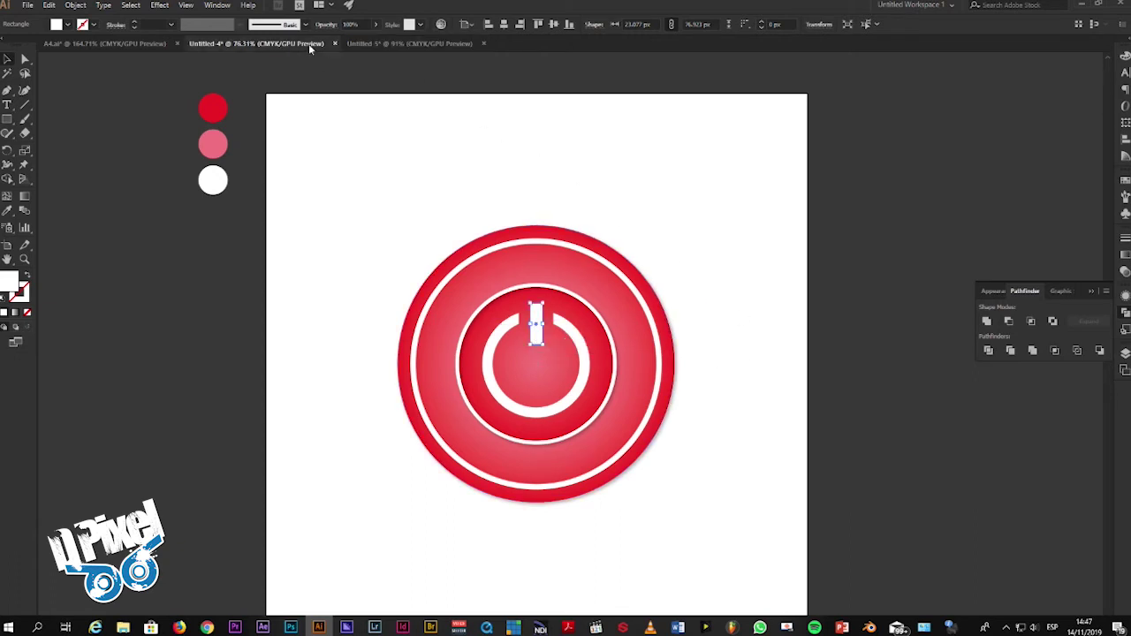
Shorten the symbol's white vertical bar from its lower end to about 67 px high and compare it with Untitled-4.
left_click(404, 44)
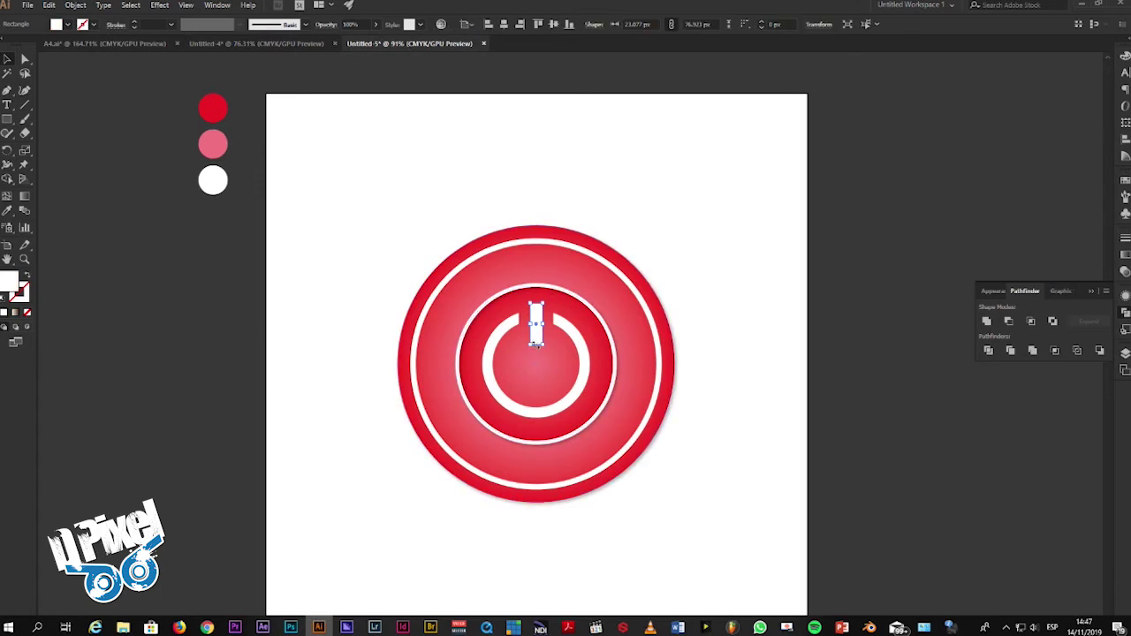
key("z")
left_click_drag(536, 342, 611, 354)
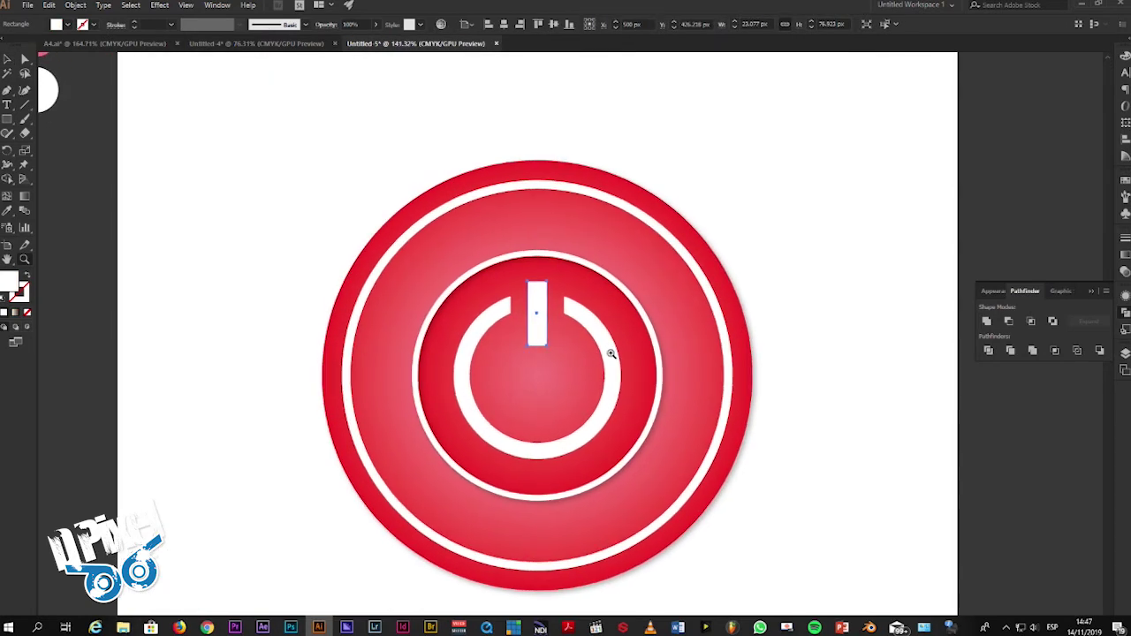
left_click(10, 59)
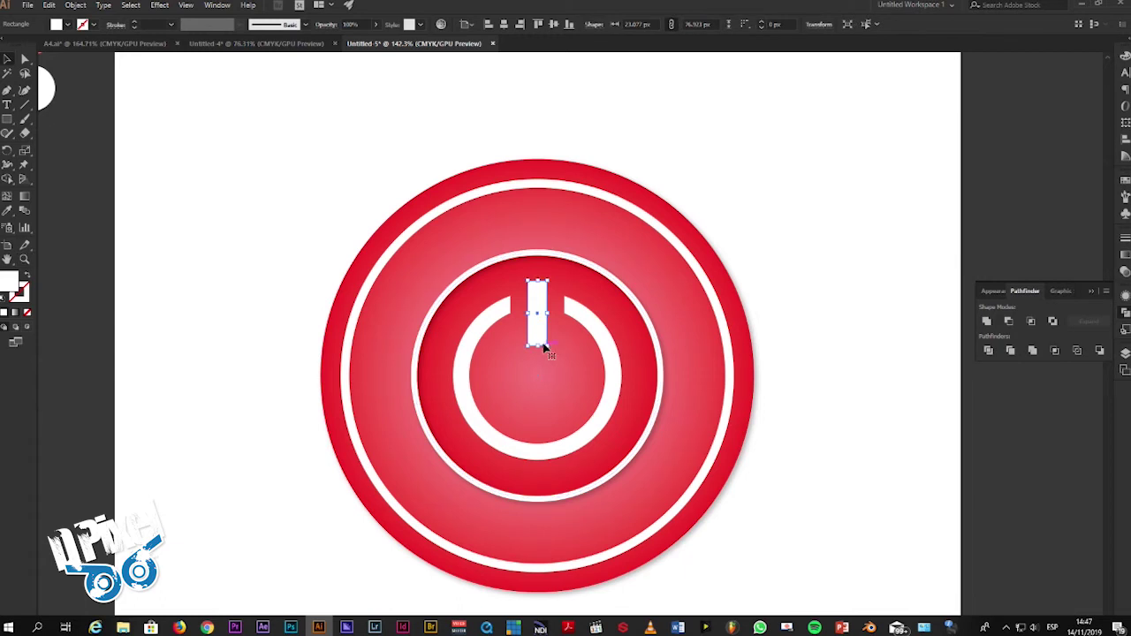
left_click_drag(538, 345, 538, 338)
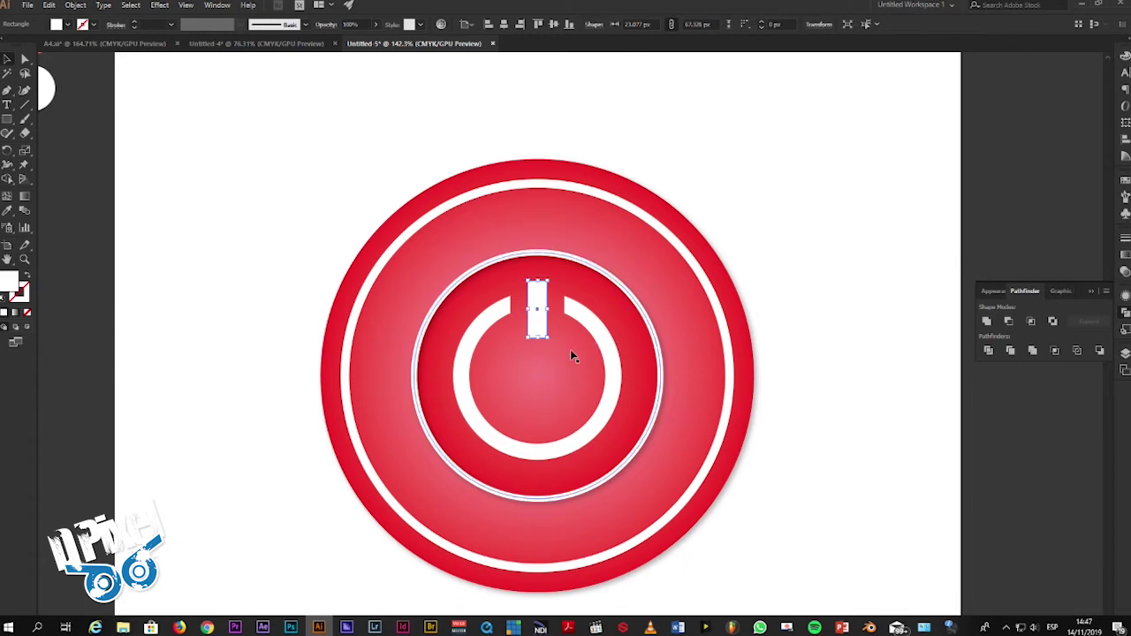
left_click(232, 44)
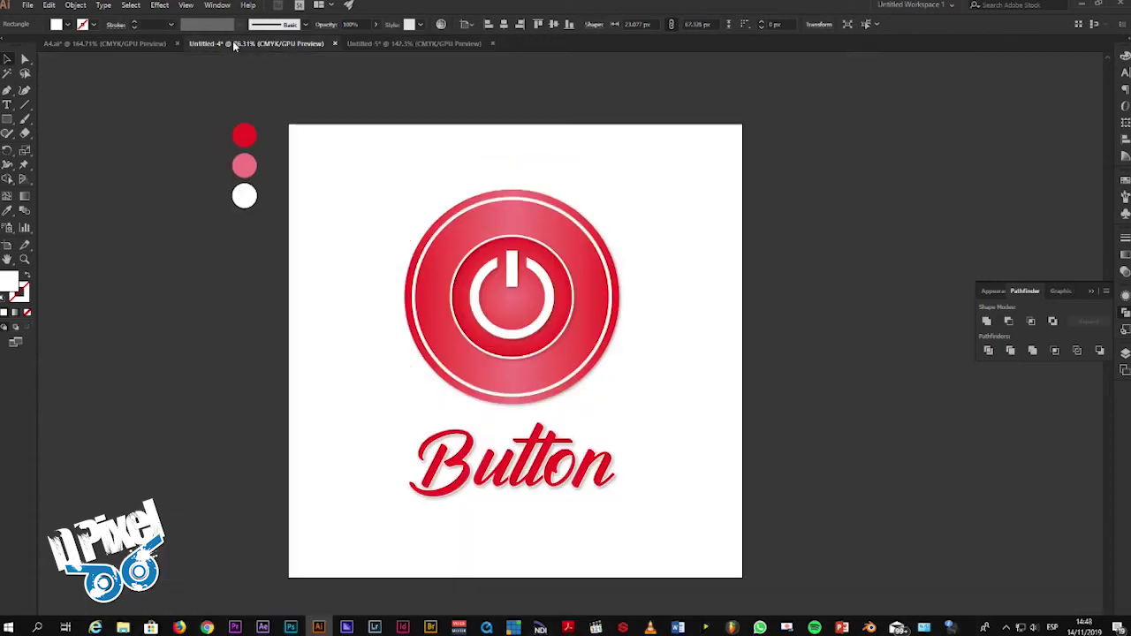
left_click(421, 49)
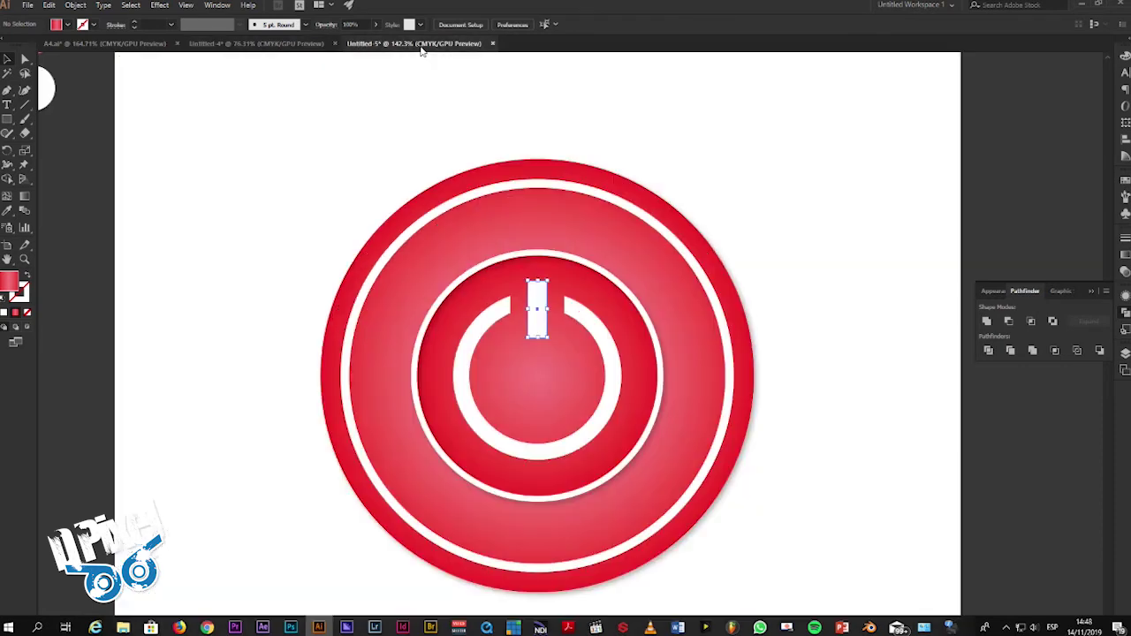
Move the white bar slightly down, recheck Untitled-4, and extend its lower end to a height of about 70 px.
left_click_drag(542, 298, 542, 304)
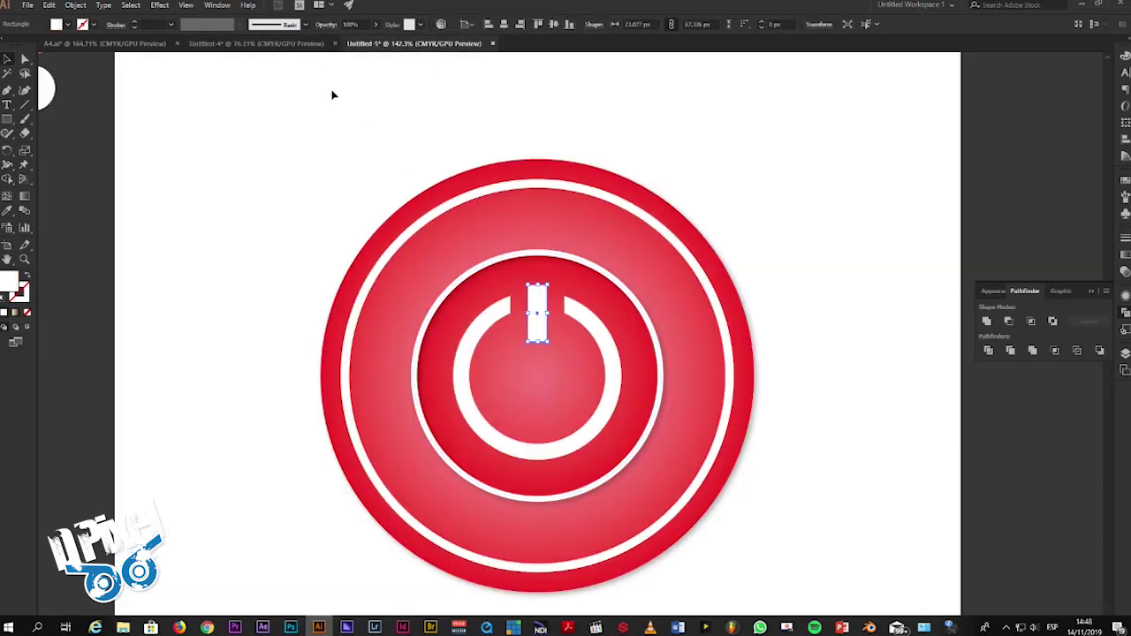
left_click(309, 46)
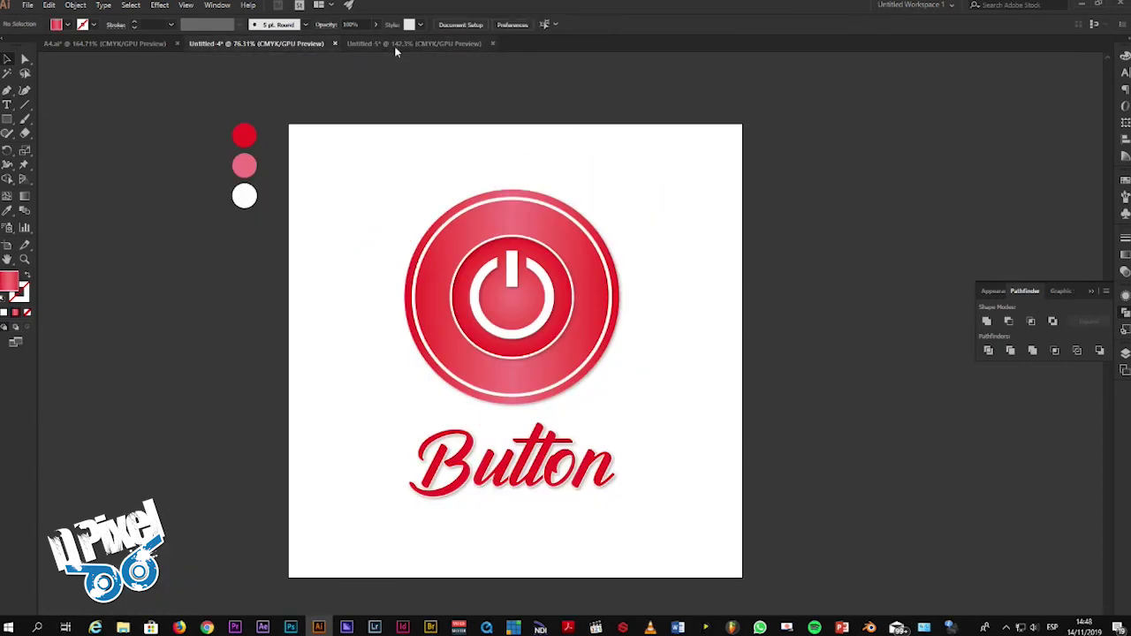
left_click(395, 45)
left_click_drag(538, 345, 538, 347)
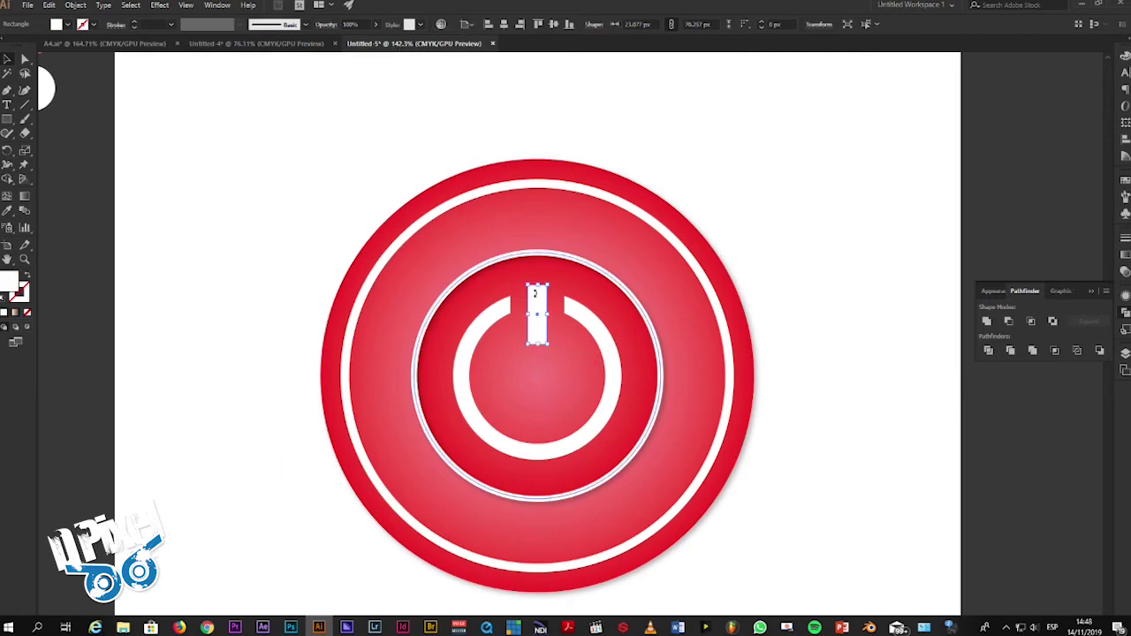
Apply the last-used Drop Shadow effect to the white bar and to the gapped ring inside its group.
left_click(161, 7)
left_click(166, 18)
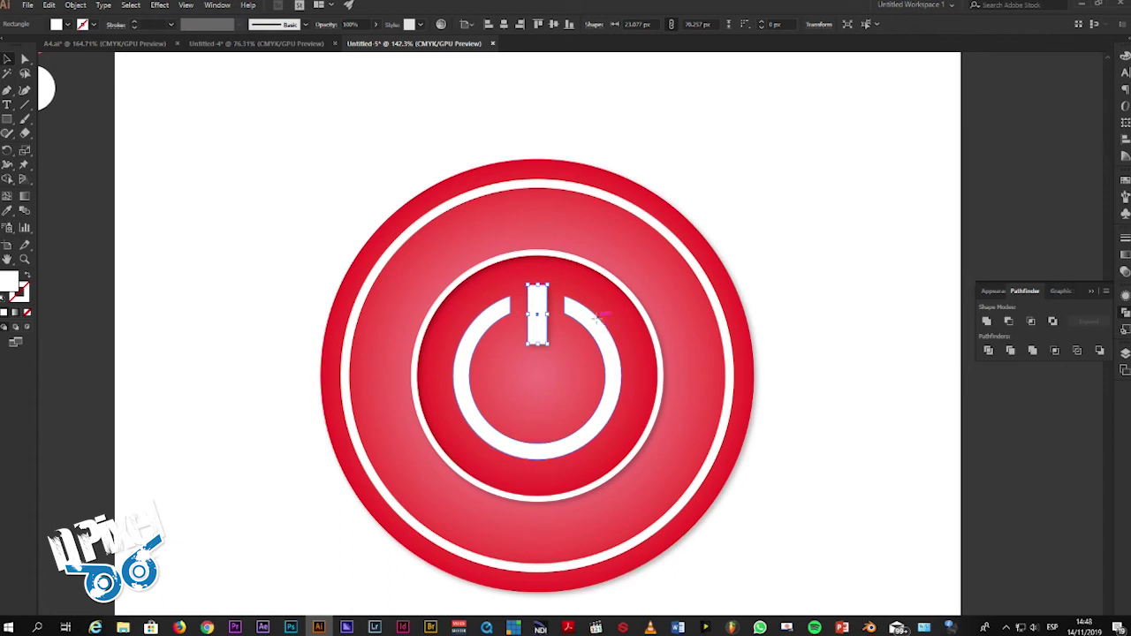
left_click(599, 325, "shift")
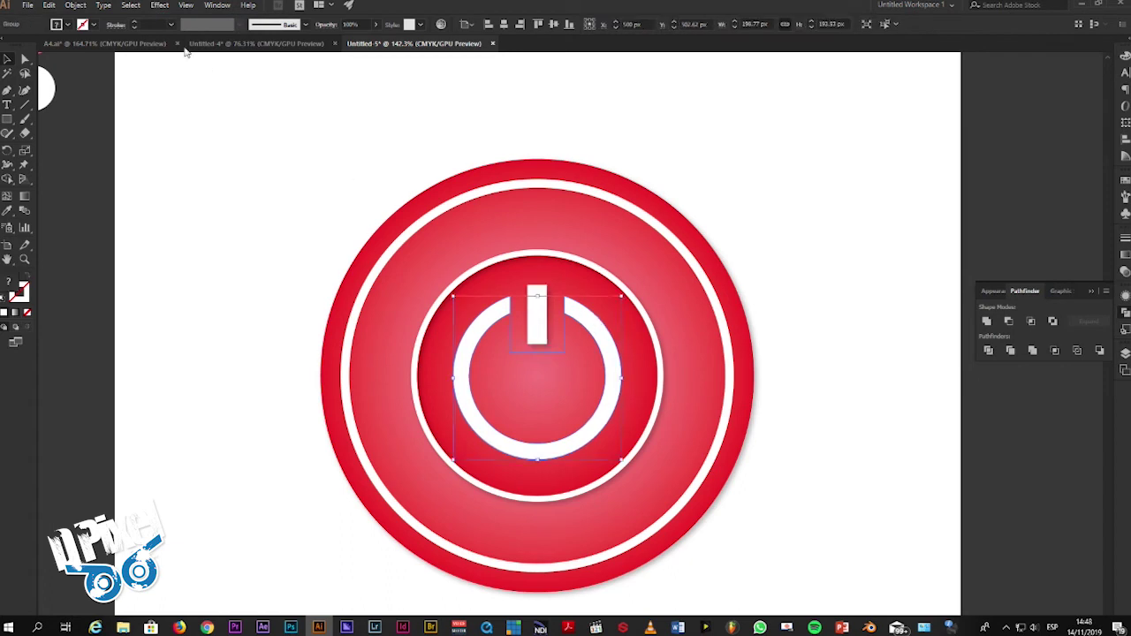
double_click(564, 330)
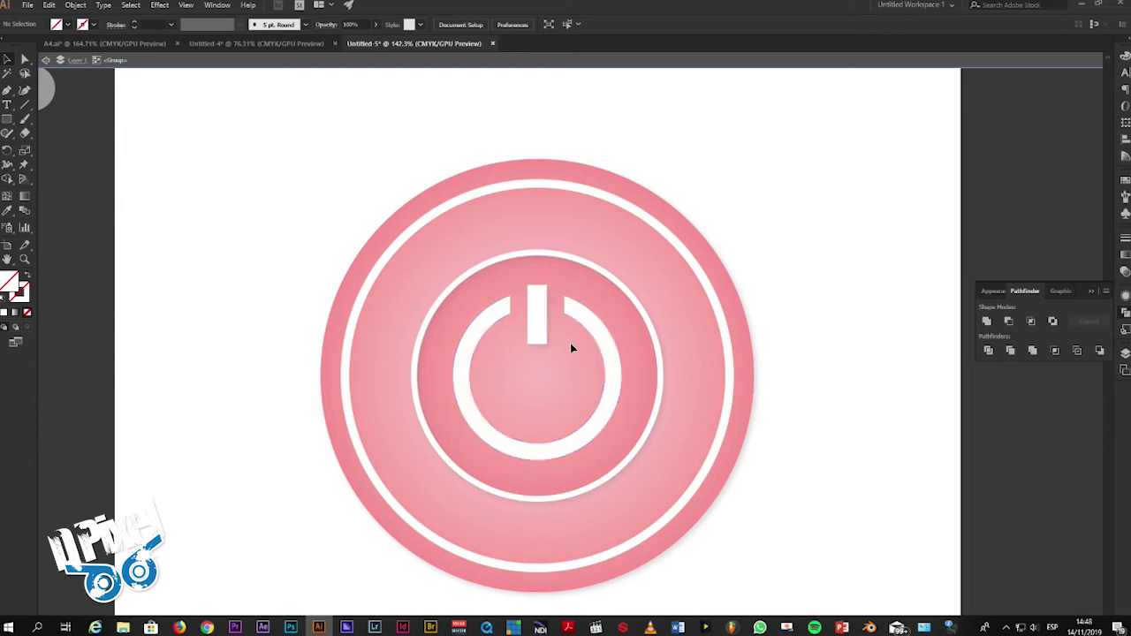
left_click(601, 343)
left_click(157, 8)
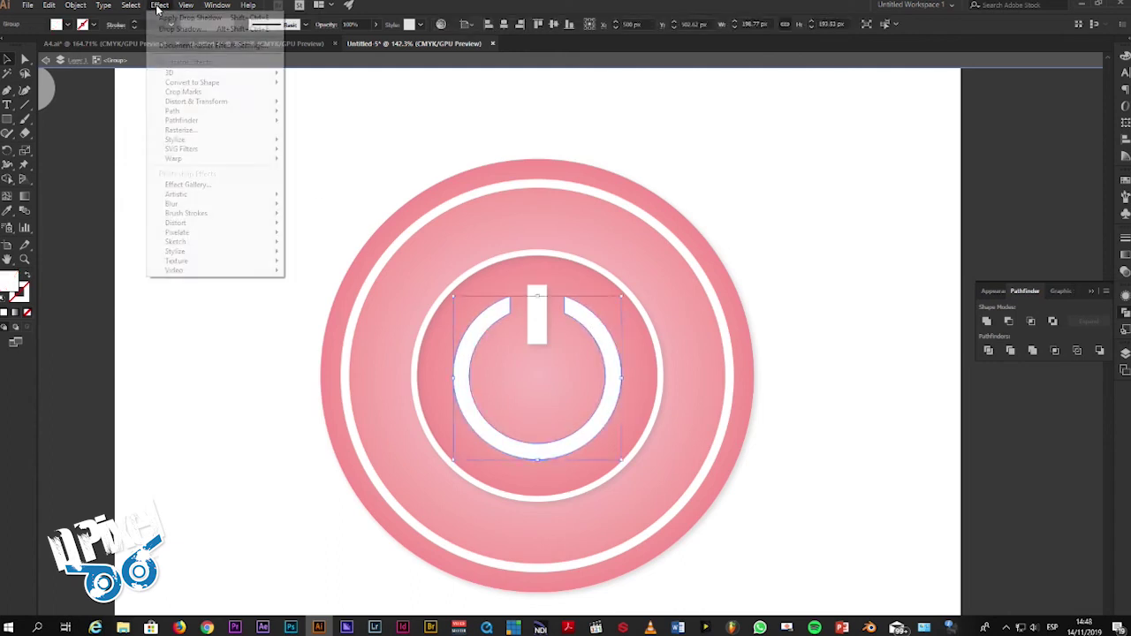
left_click(163, 17)
double_click(713, 189)
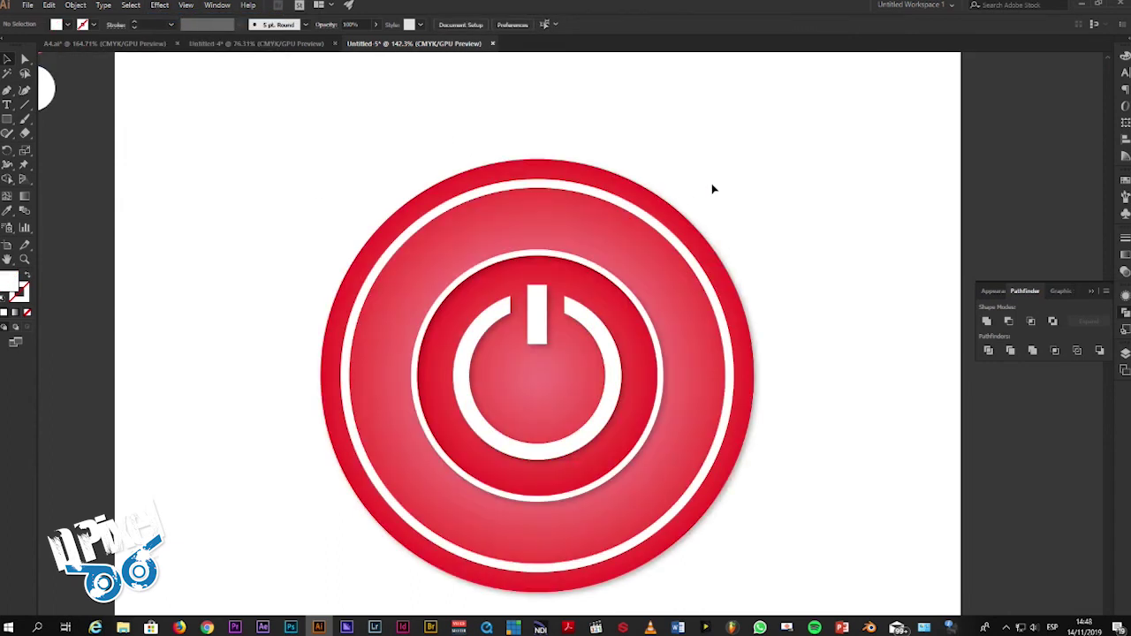
Compare the whole button with the finished reference in Untitled-4.
key("z")
left_click_drag(637, 345, 573, 334)
key("v")
left_click_drag(621, 365, 590, 350)
left_click(226, 45)
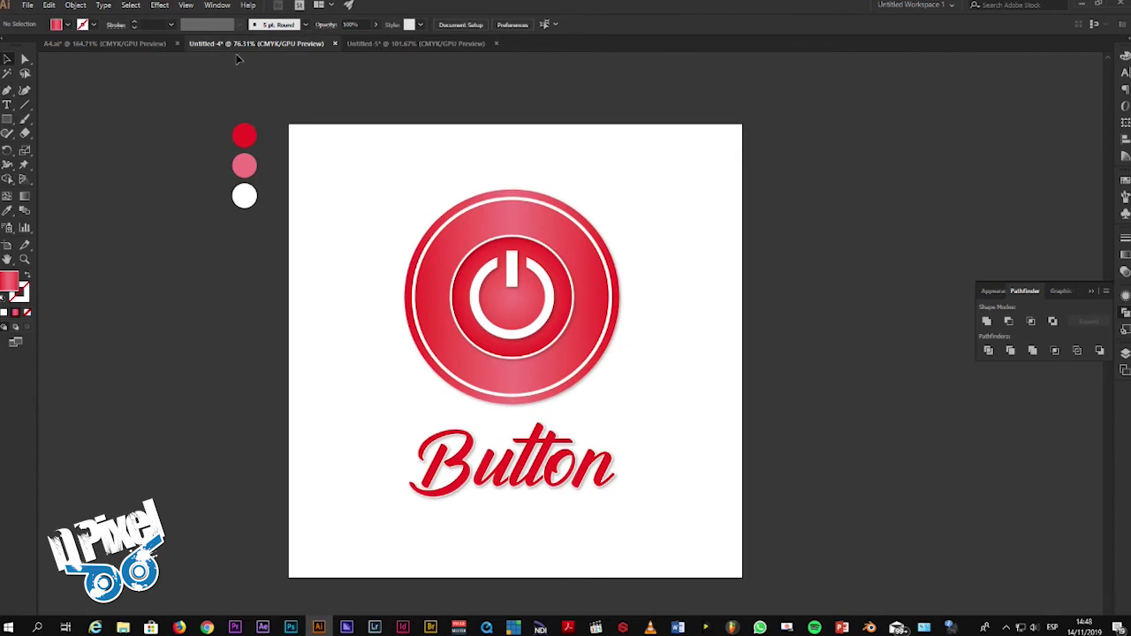
left_click(404, 46)
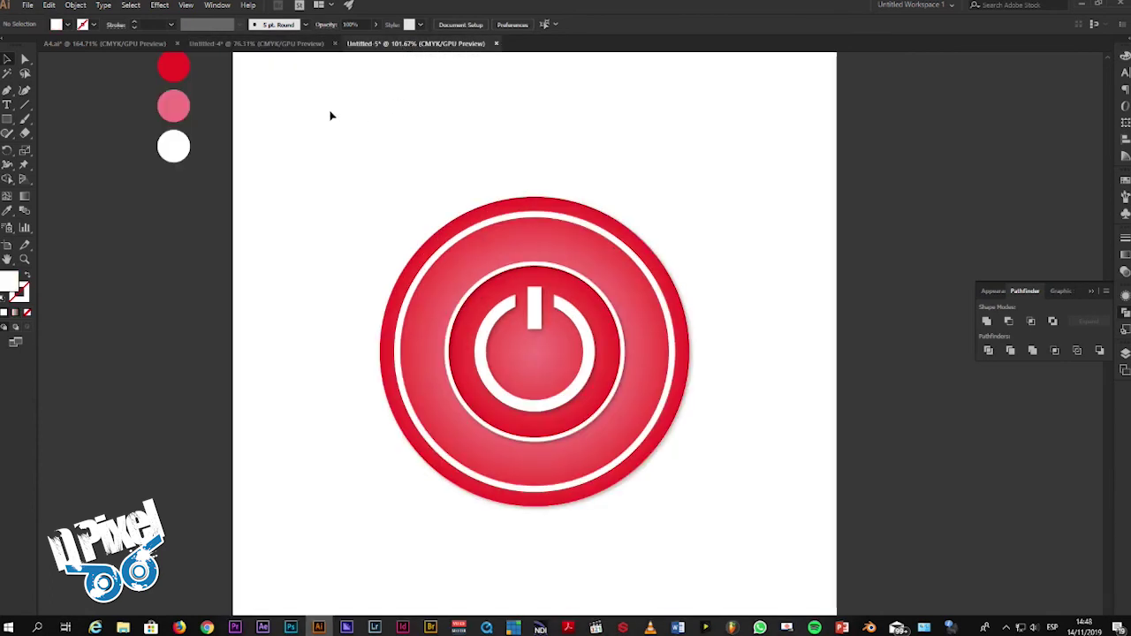
left_click(241, 43)
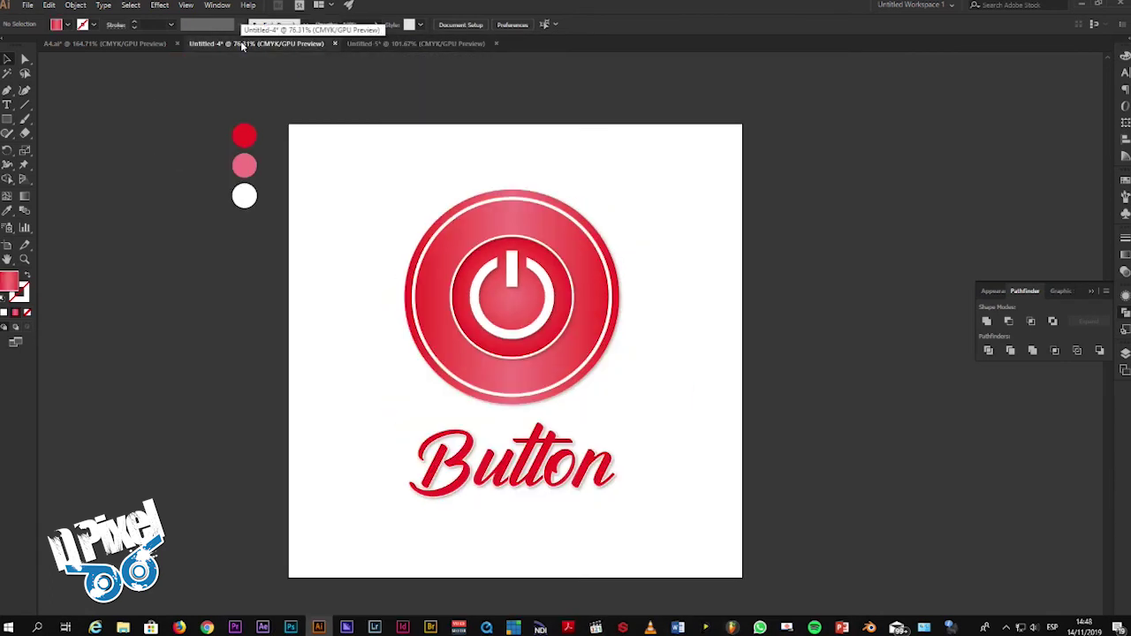
left_click(384, 46)
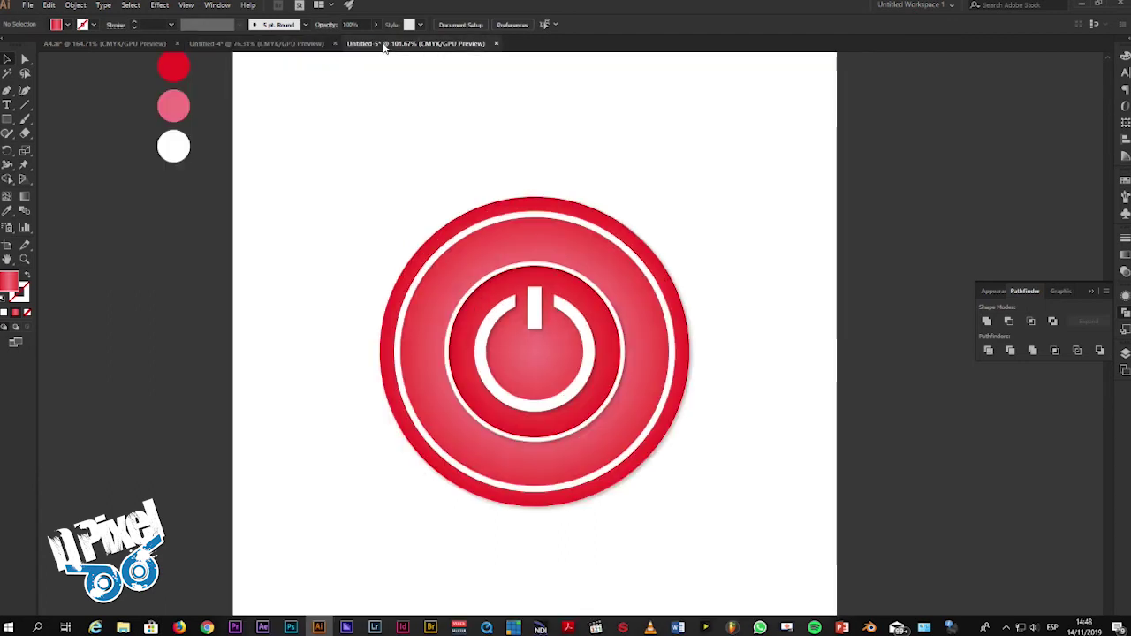
Select the whole button and move it straight up on the artboard to make room for a caption.
key("z")
left_click_drag(546, 387, 531, 379)
key("v")
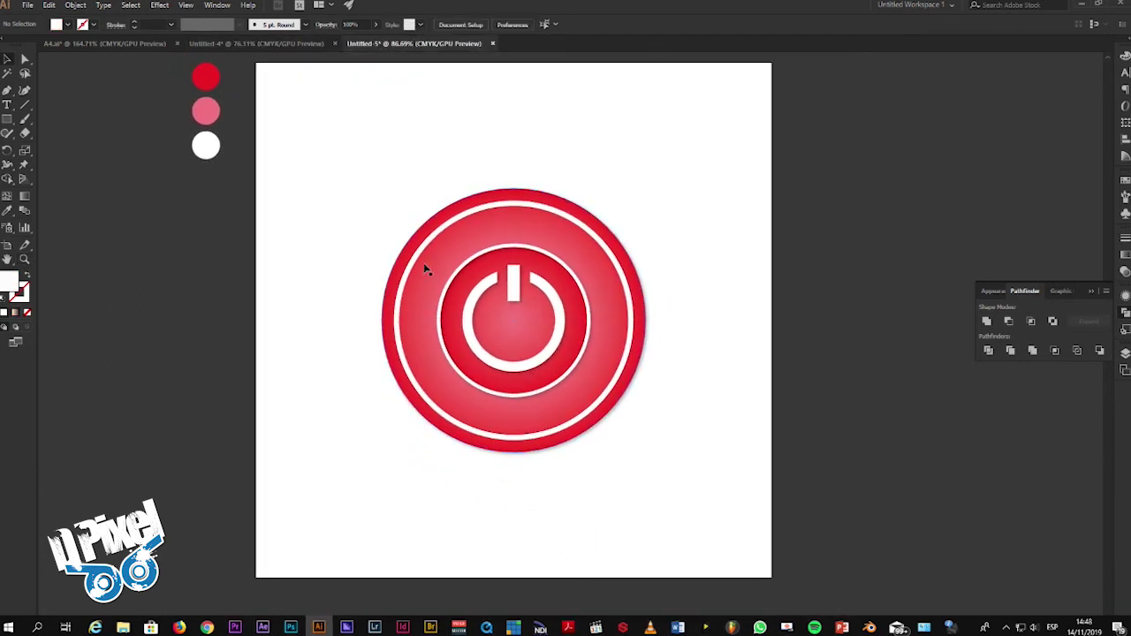
left_click_drag(681, 171, 394, 450)
left_click_drag(475, 415, 495, 376)
key("ctrl+shift+a")
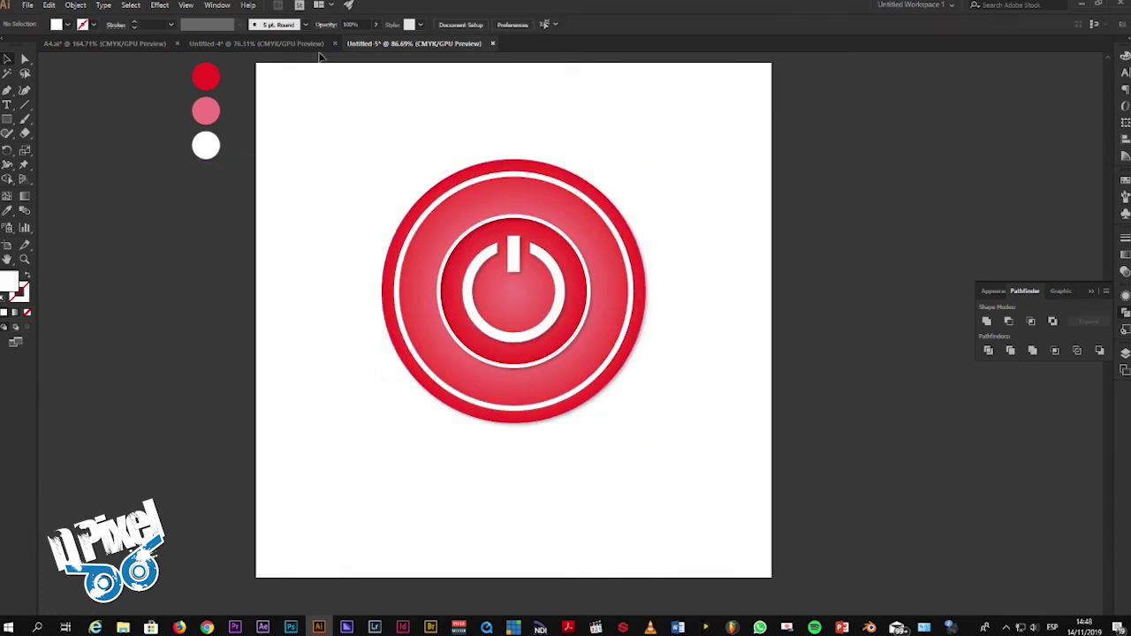
Check the caption in Untitled-4, then add the point text "Button" below the power button in Untitled-5.
left_click(314, 44)
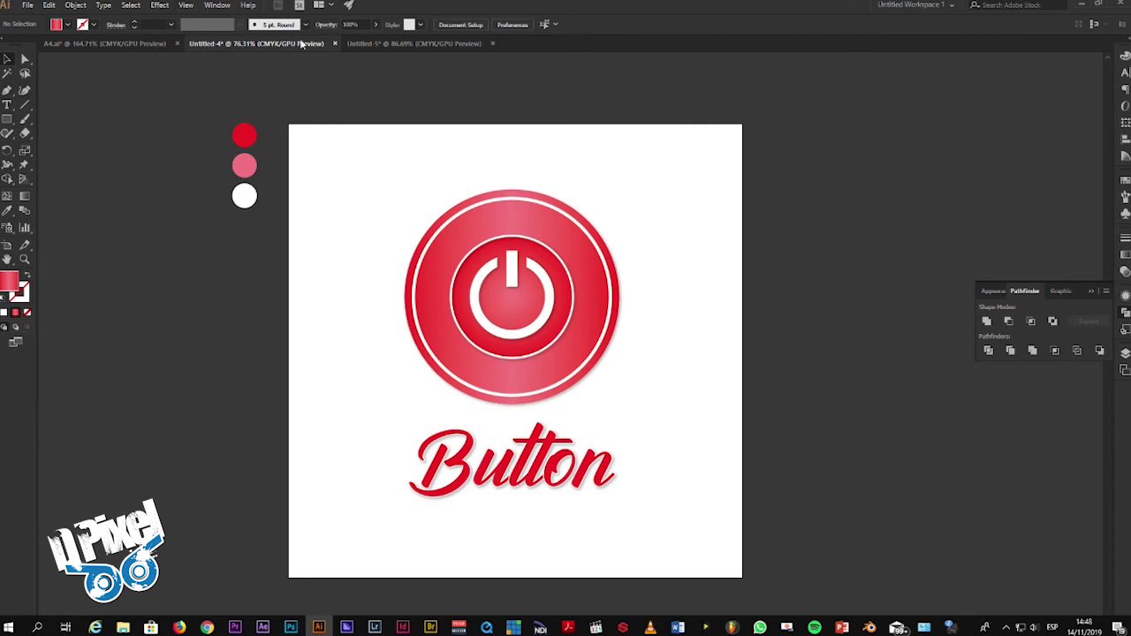
left_click(389, 43)
left_click(7, 107)
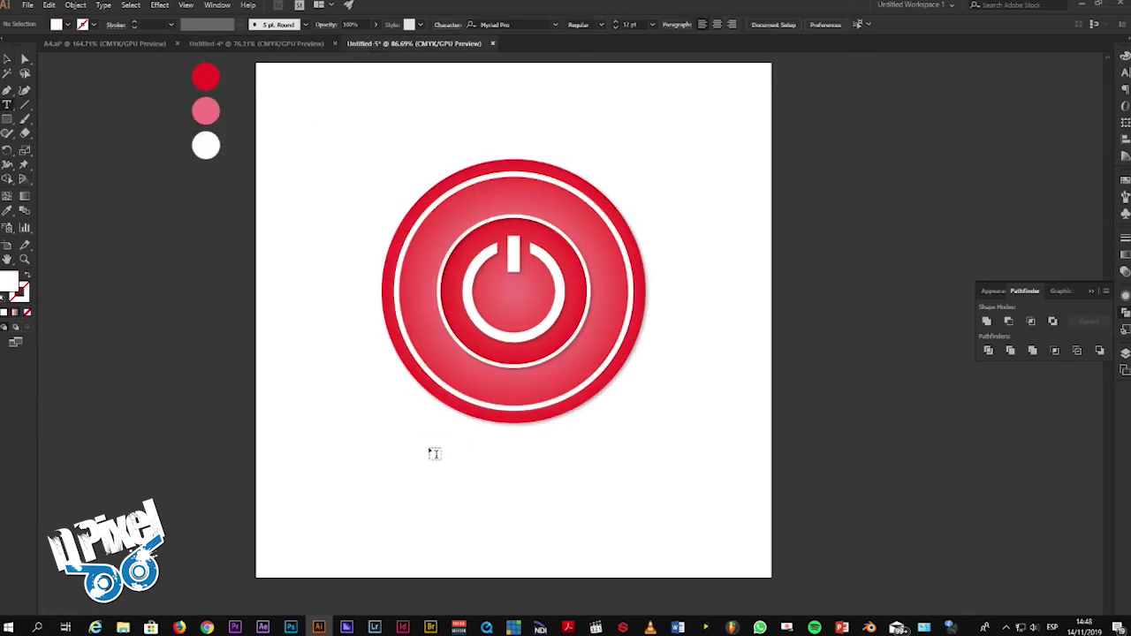
left_click(227, 44)
left_click(367, 44)
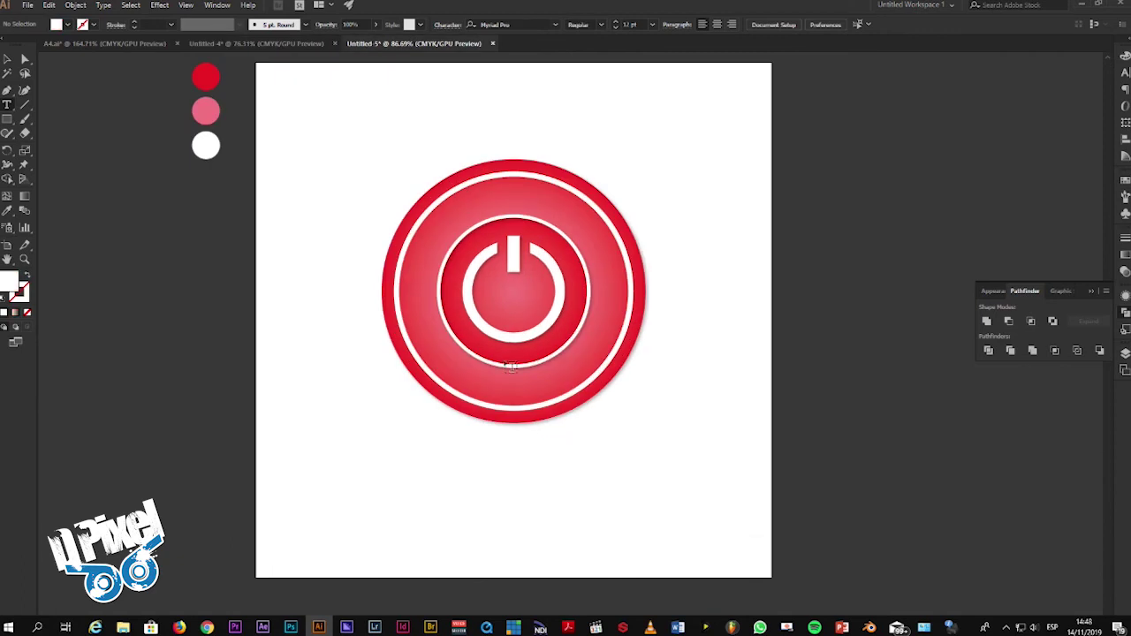
left_click(485, 493)
key("BackSpace")
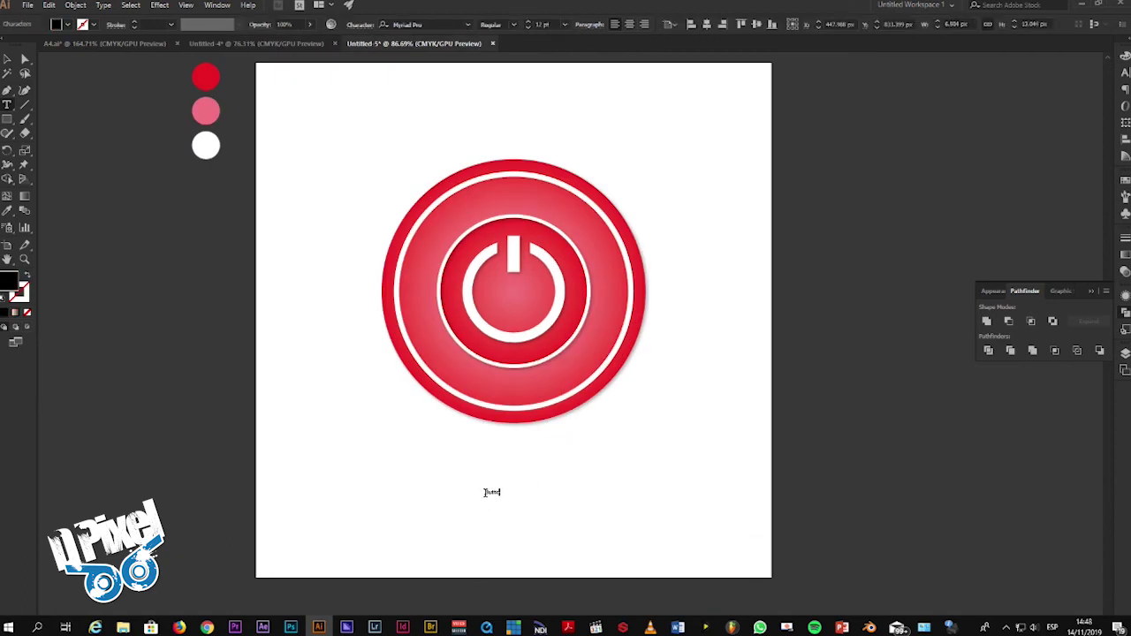
left_click(7, 60)
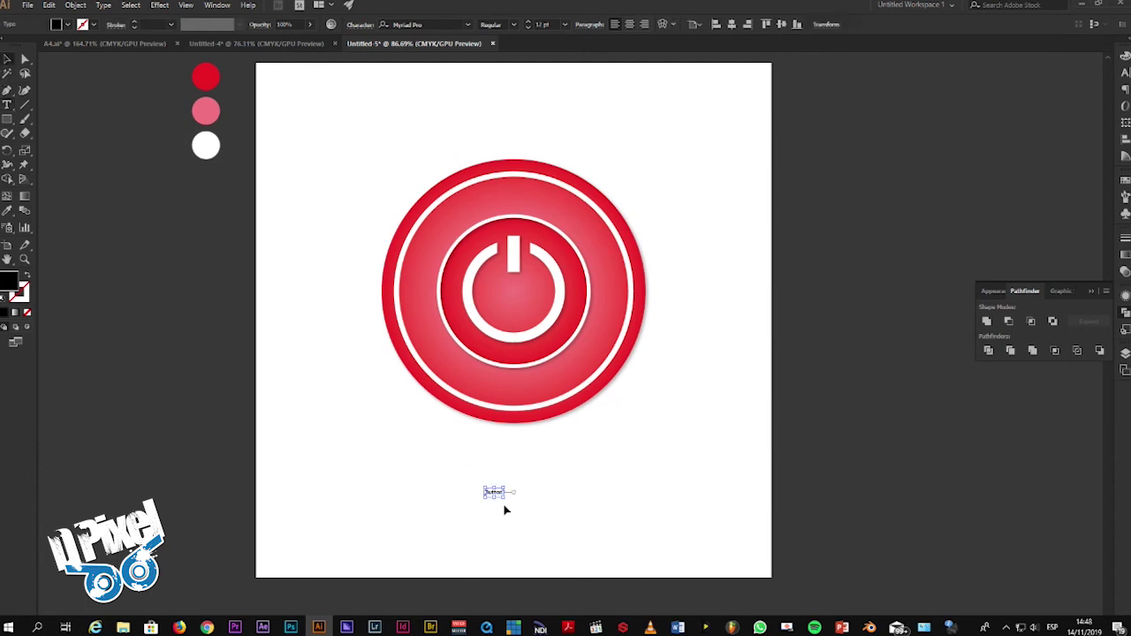
Enlarge the "Button" text to about 96 pt and set its font to Antonellie Calligraphy Demo.
left_click_drag(501, 499, 565, 520)
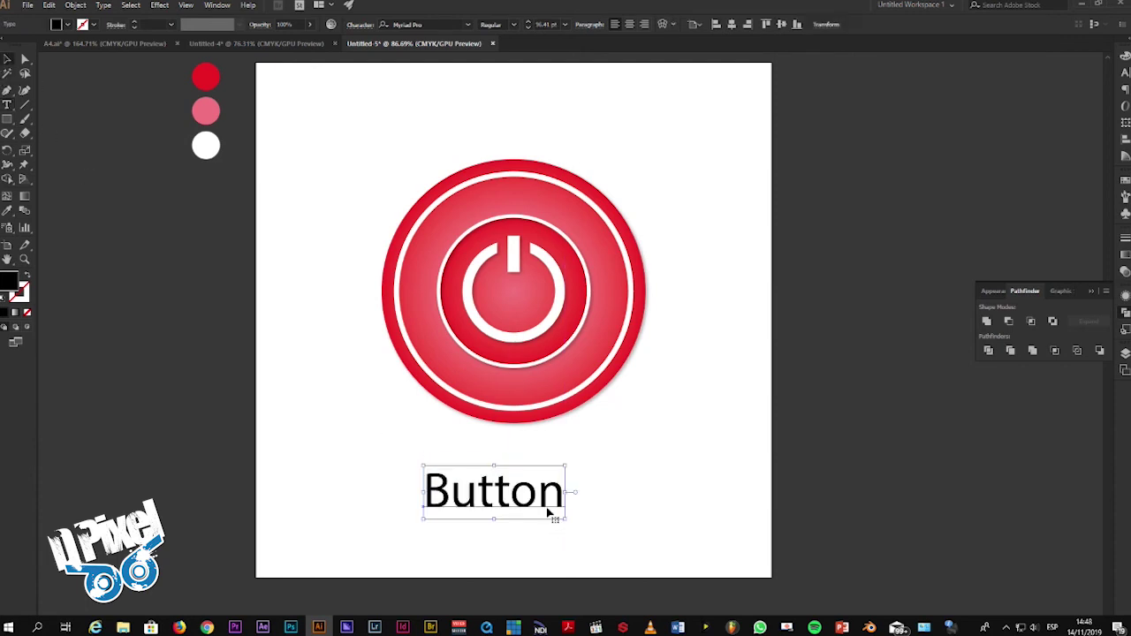
left_click(460, 25)
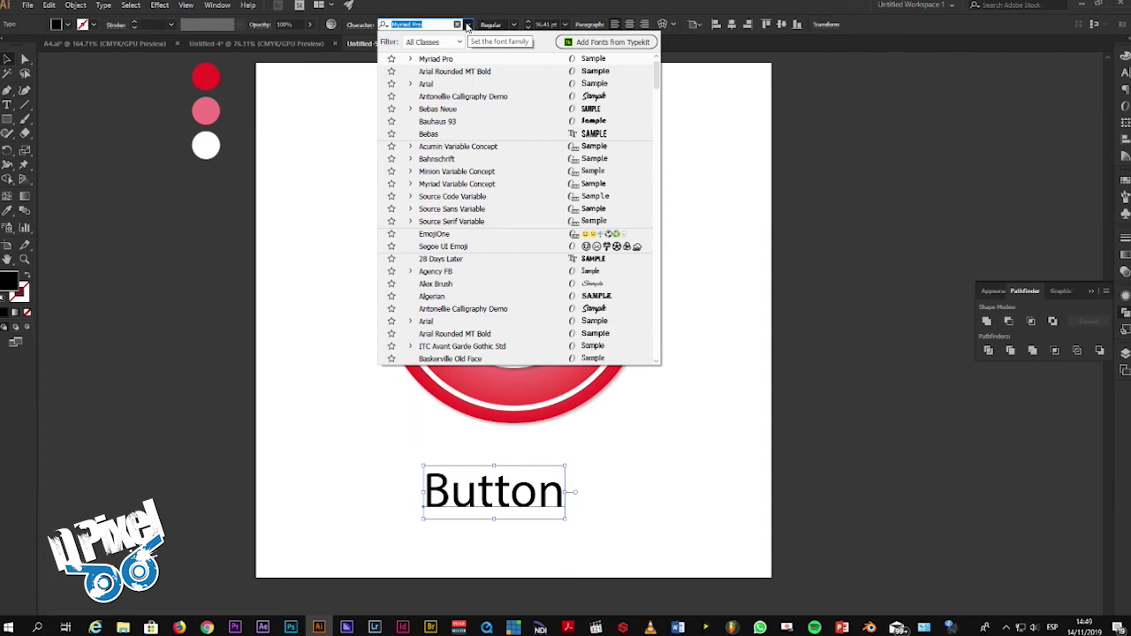
left_click(529, 309)
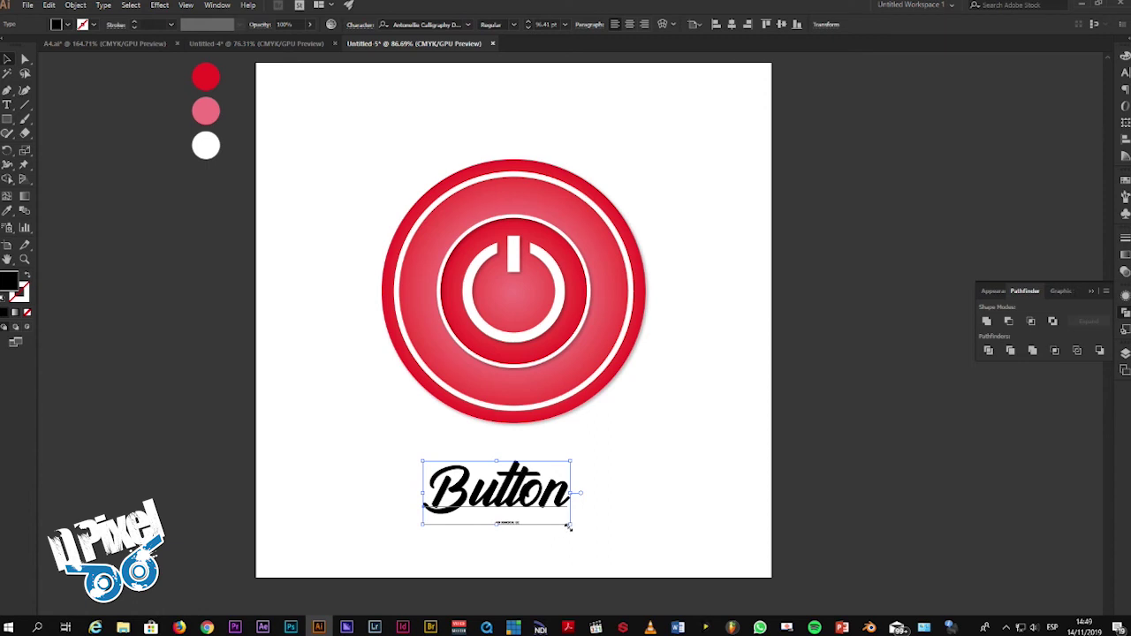
Scale the "Button" caption to about 139 pt and centre it beneath the circles, using Untitled-4 as reference.
left_click_drag(570, 526, 585, 538)
left_click_drag(532, 500, 563, 501)
left_click(315, 43)
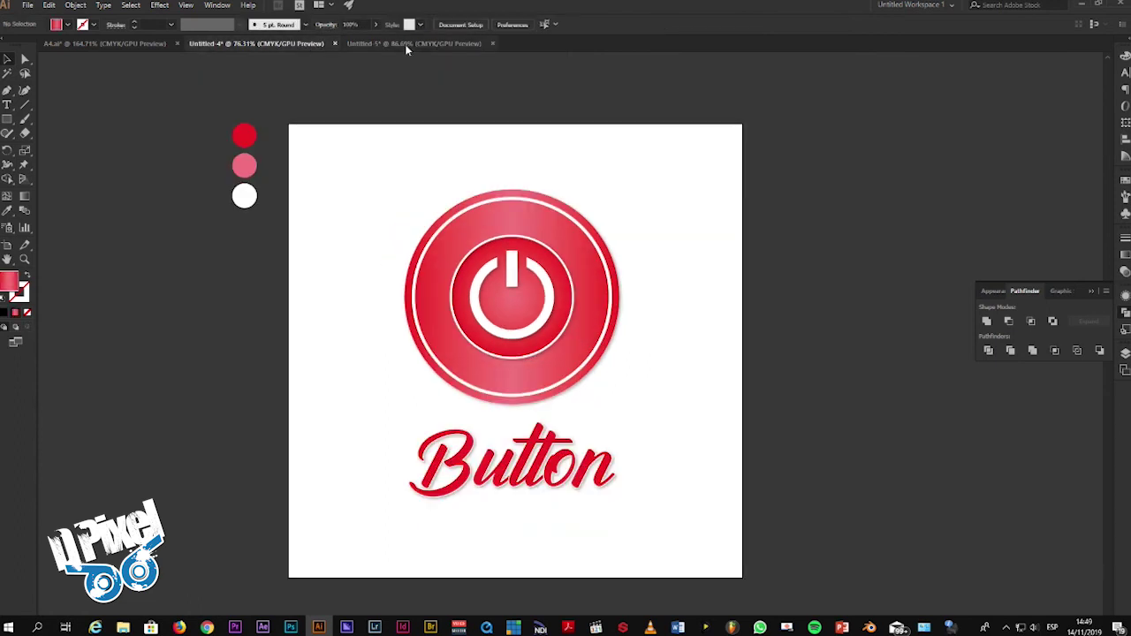
left_click(405, 43)
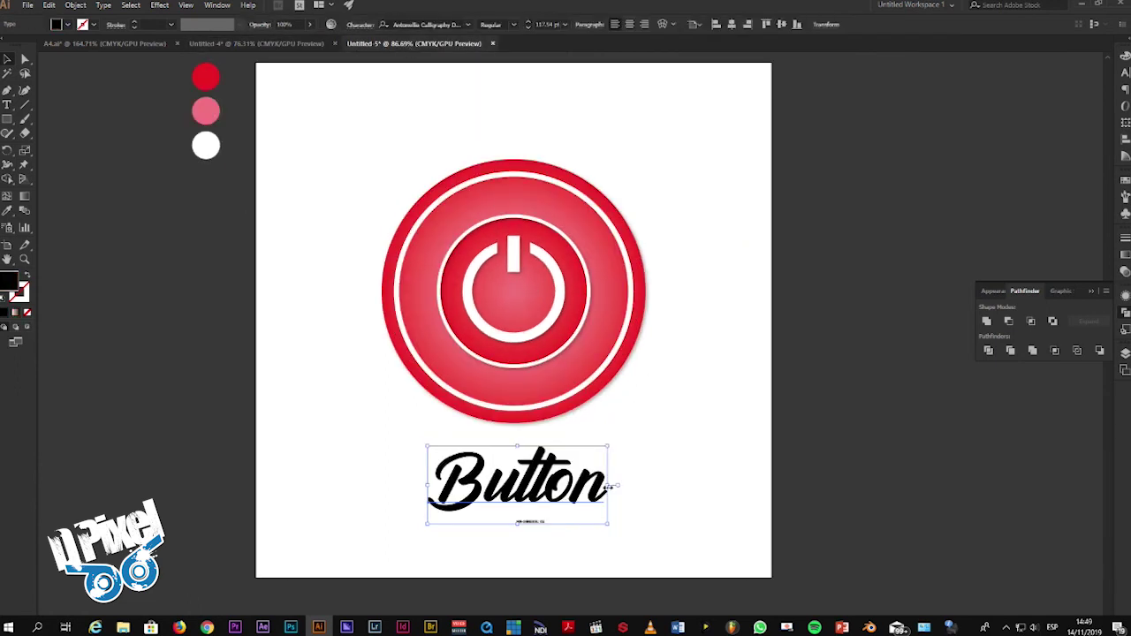
left_click_drag(608, 524, 582, 493)
Convert the "Button" caption to outlines.
left_click(76, 5)
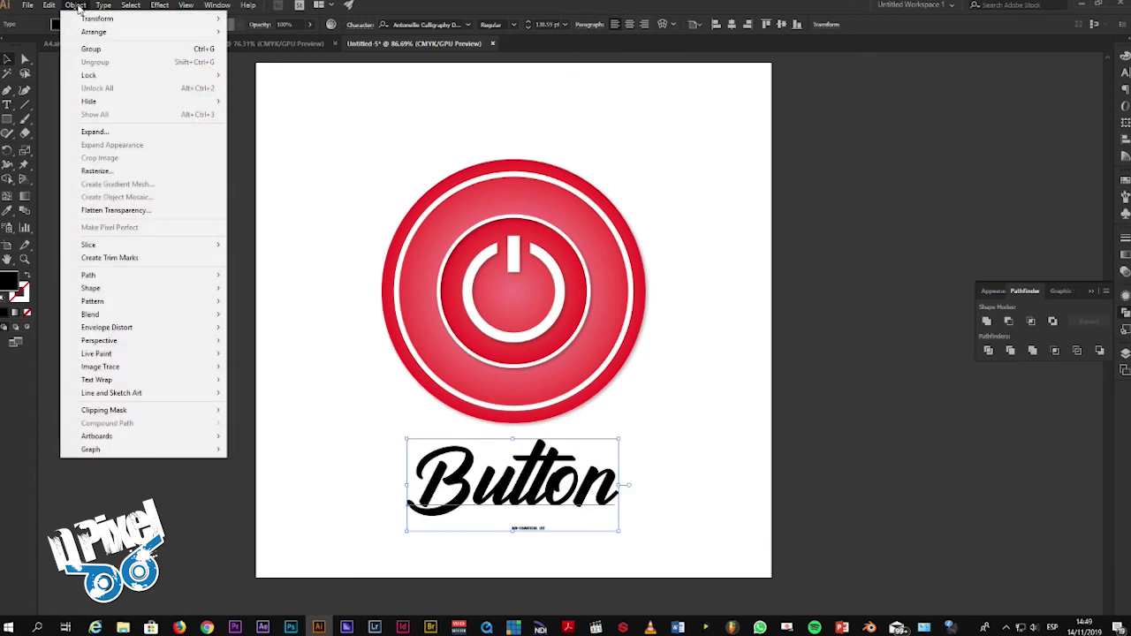
right_click(539, 510)
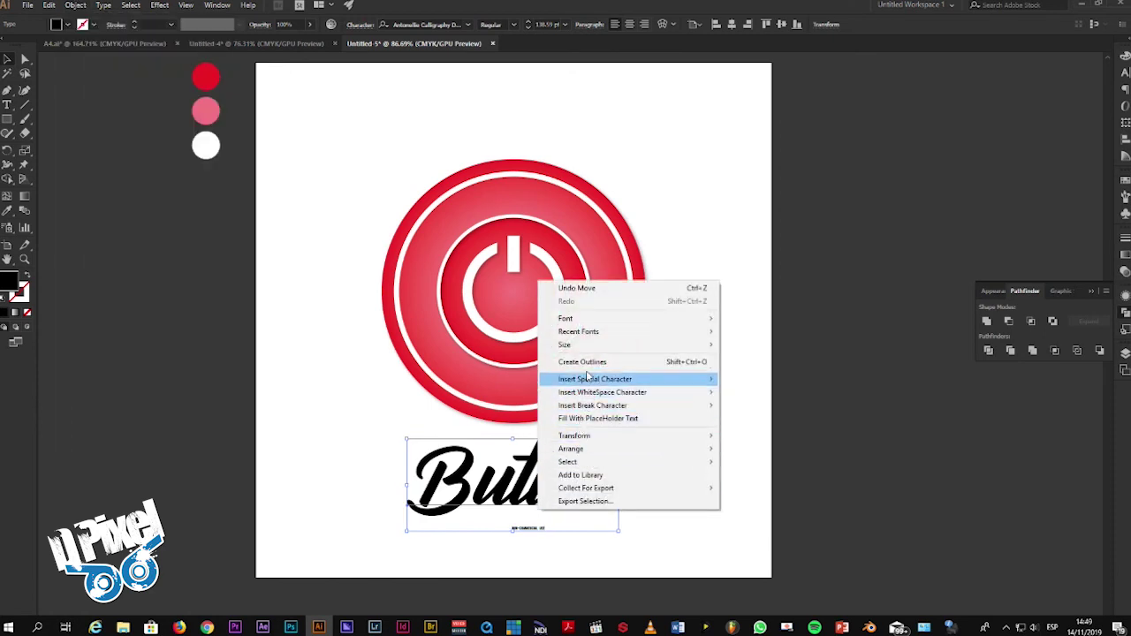
left_click(645, 363)
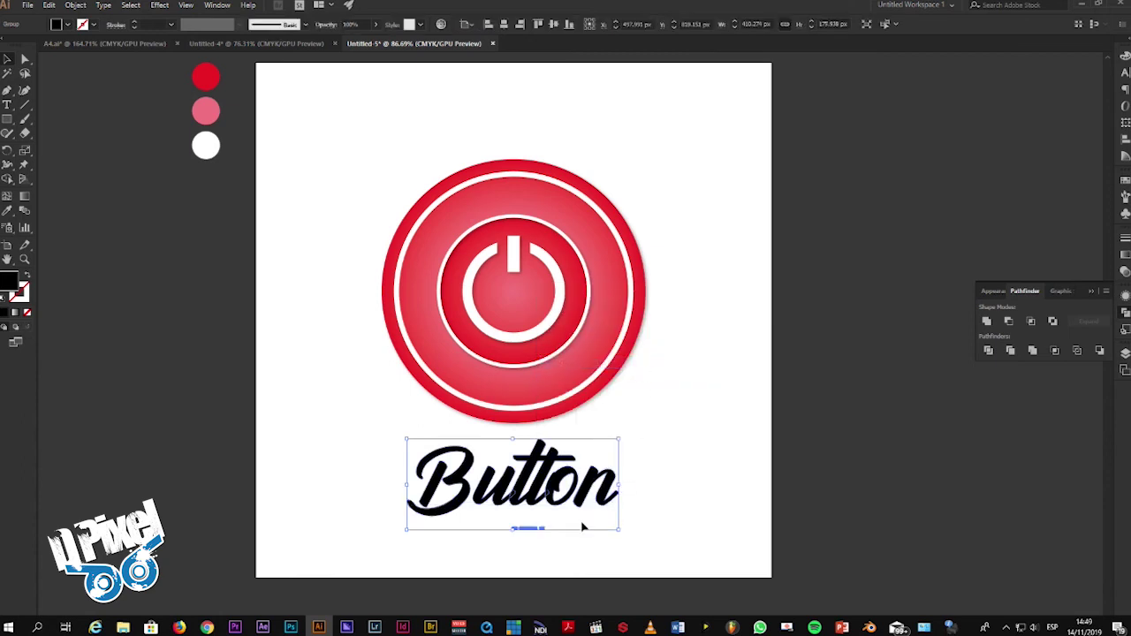
Isolate the caption's compound path and delete the tiny line of text below the "Button" lettering.
double_click(541, 528)
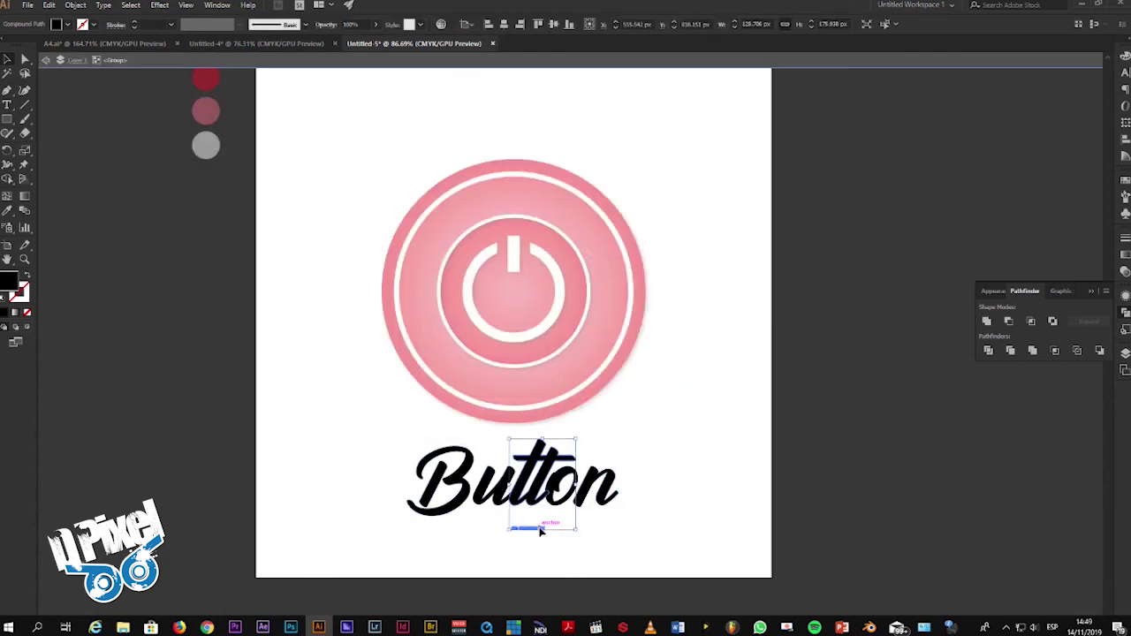
double_click(539, 528)
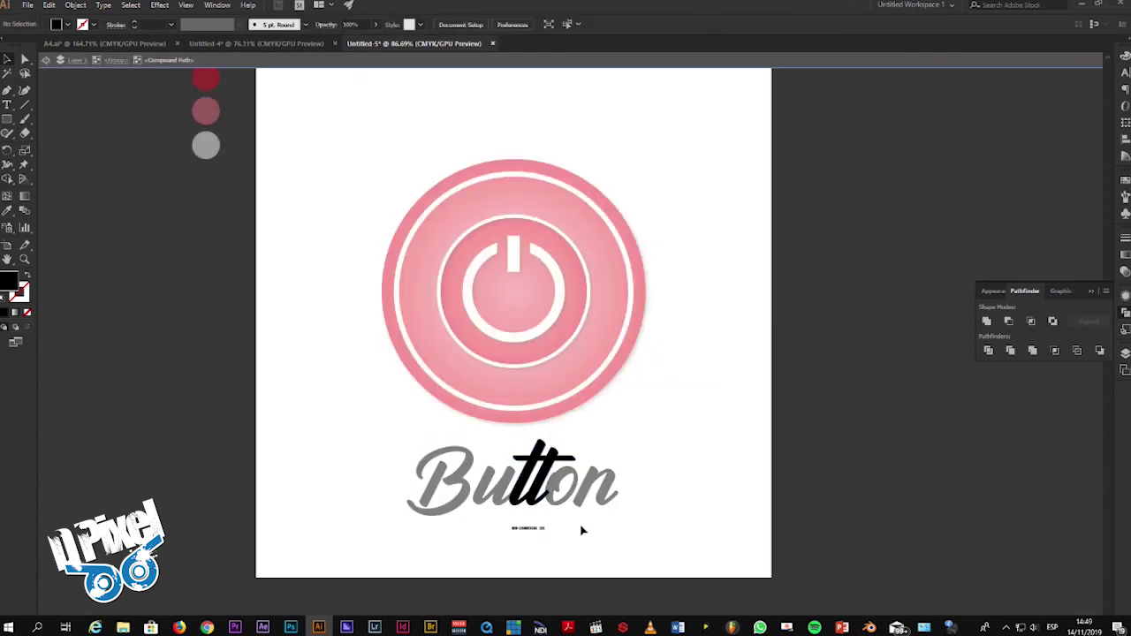
left_click(495, 542)
double_click(687, 498)
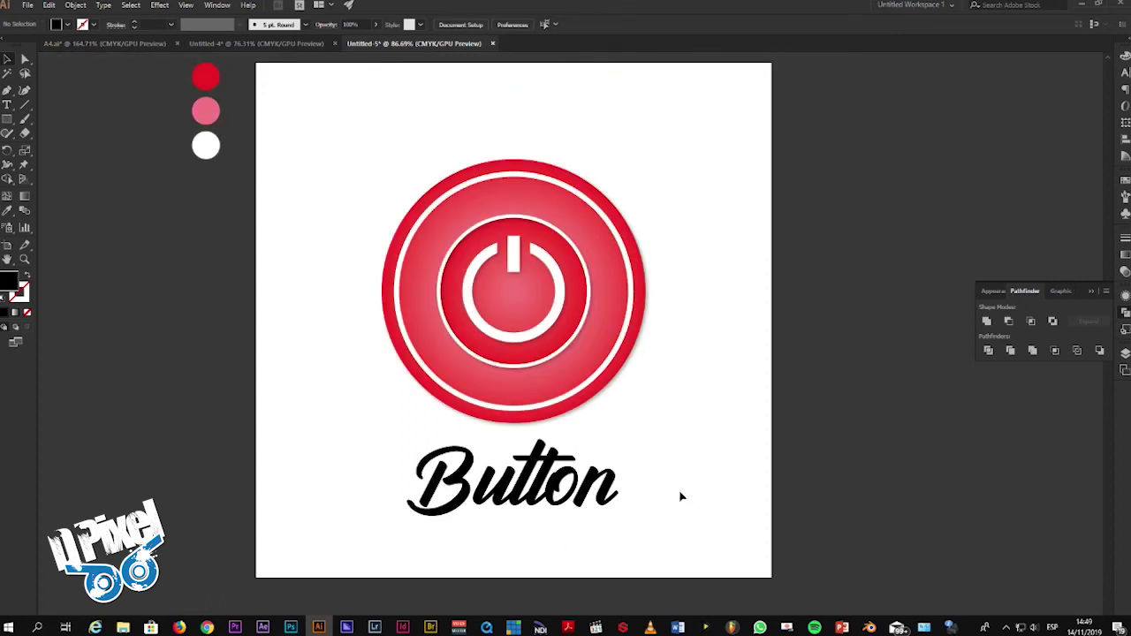
Fill the "Button" caption with the red sampled from the top colour swatch circle.
left_click(562, 492)
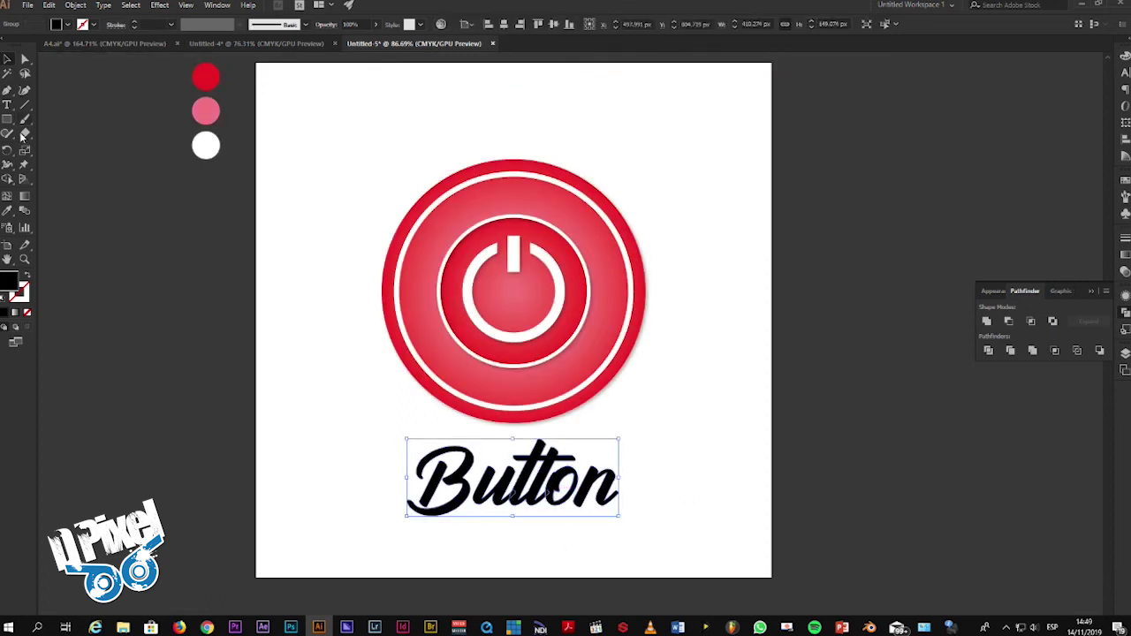
left_click(7, 210)
left_click(205, 78)
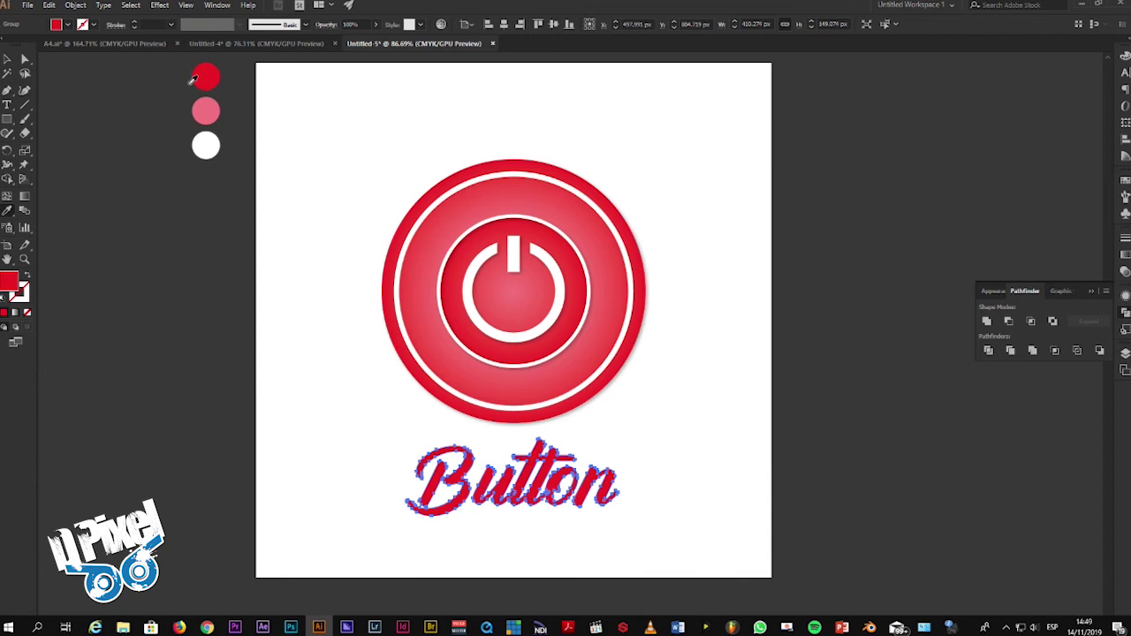
left_click(8, 59)
Give the "Button" caption a white 2 pt stroke, checking the caption in Untitled-4 for reference.
left_click(136, 25)
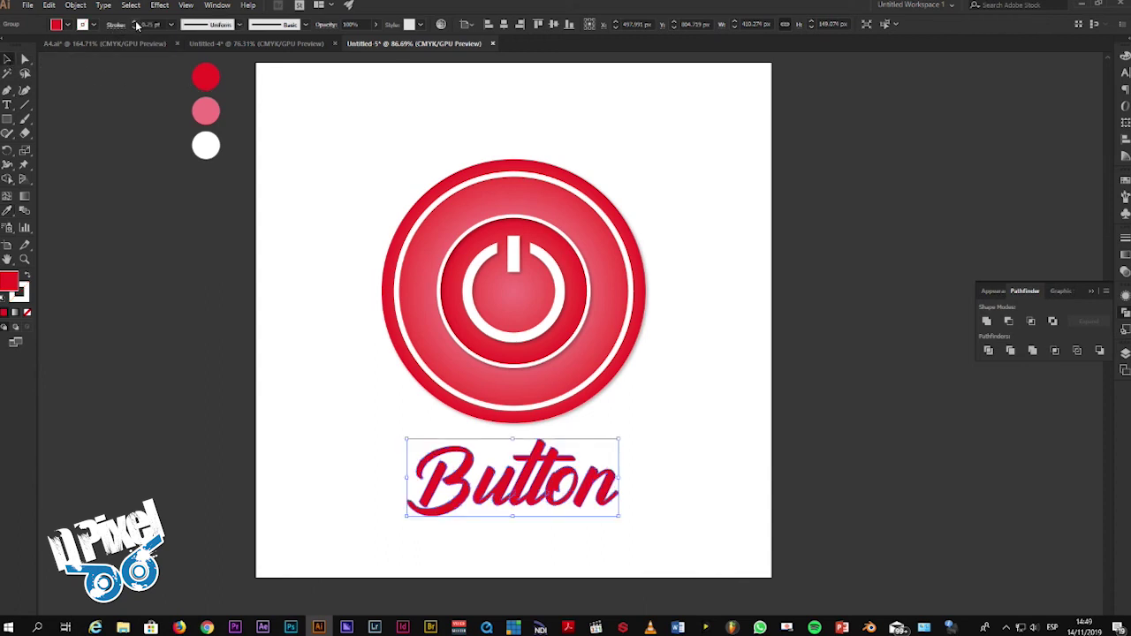
left_click(137, 25)
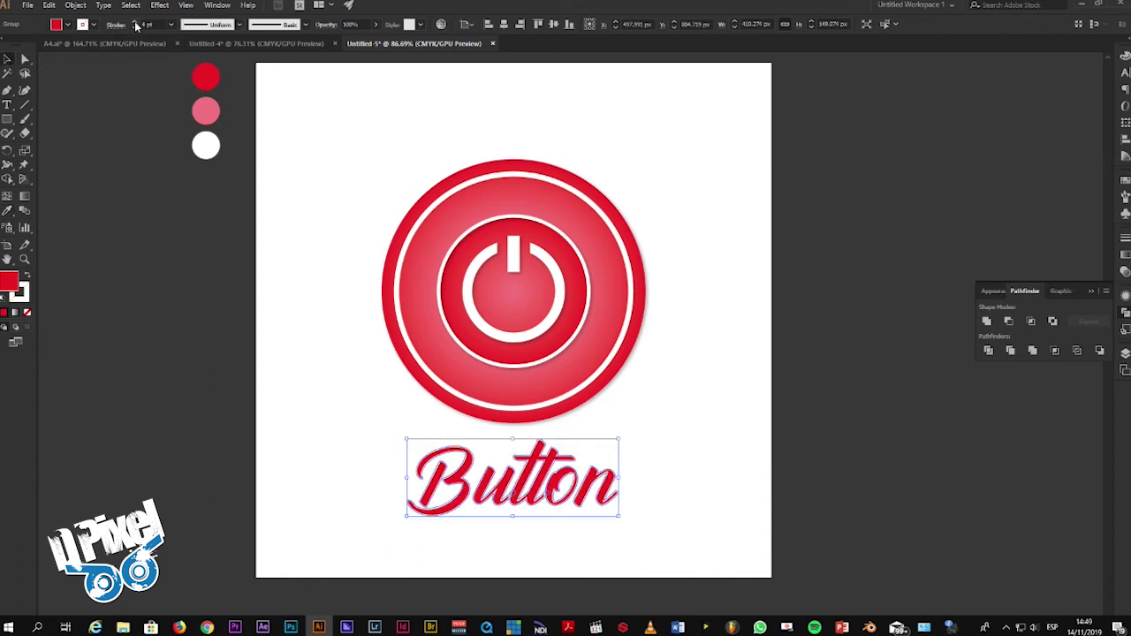
left_click(247, 44)
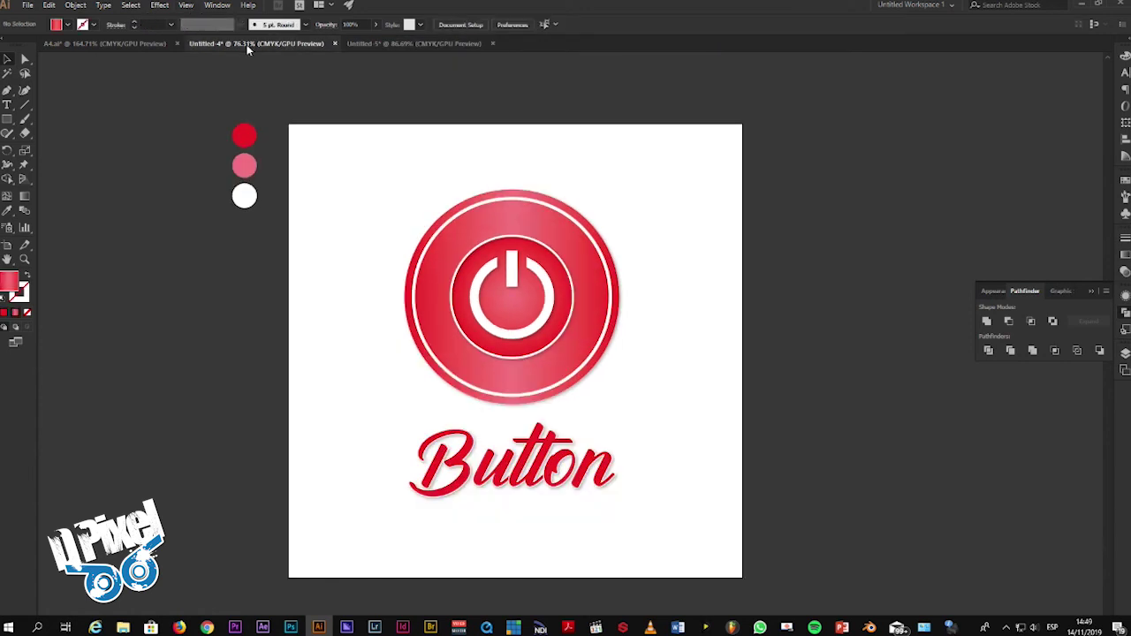
left_click(358, 43)
left_click(134, 27)
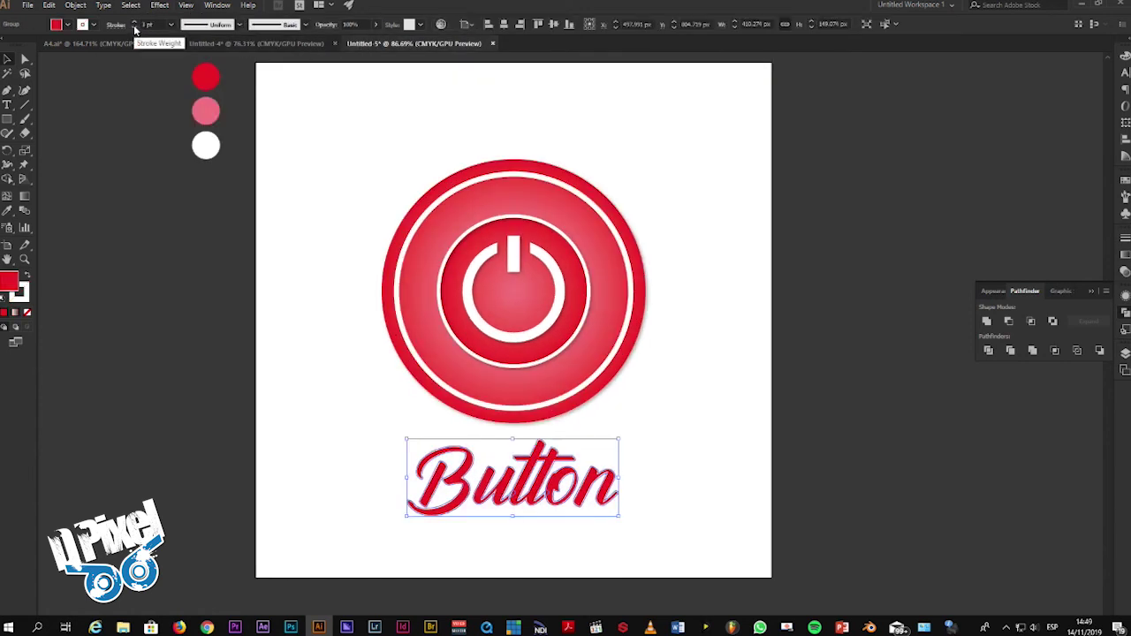
left_click(134, 27)
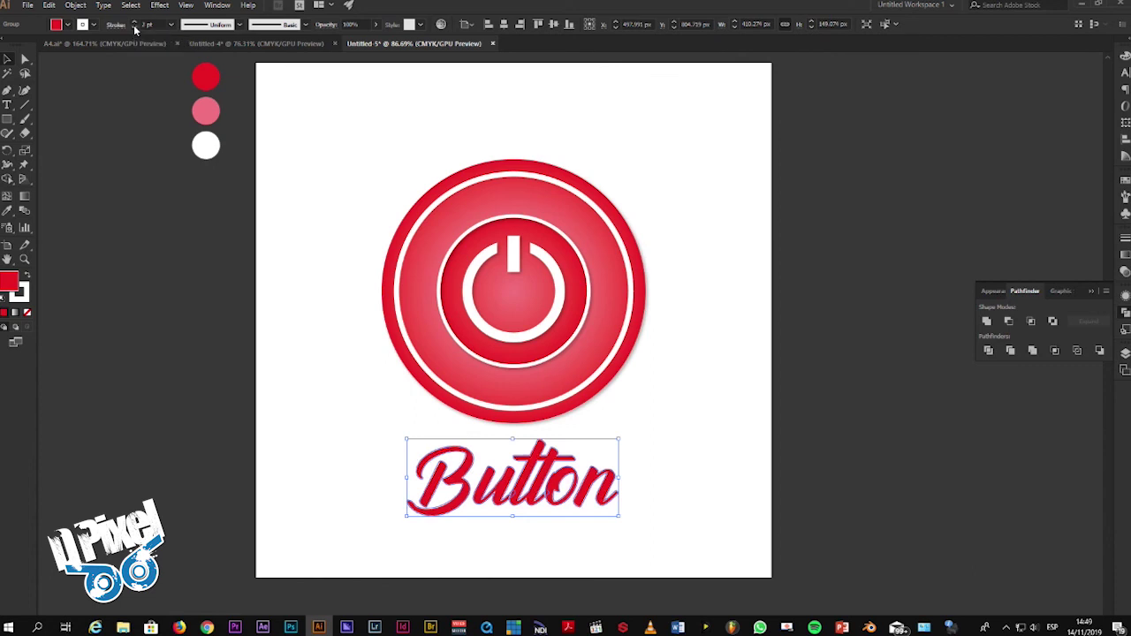
Apply the last-used Drop Shadow effect to the "Button" caption and set its stroke to 3 pt.
left_click(160, 5)
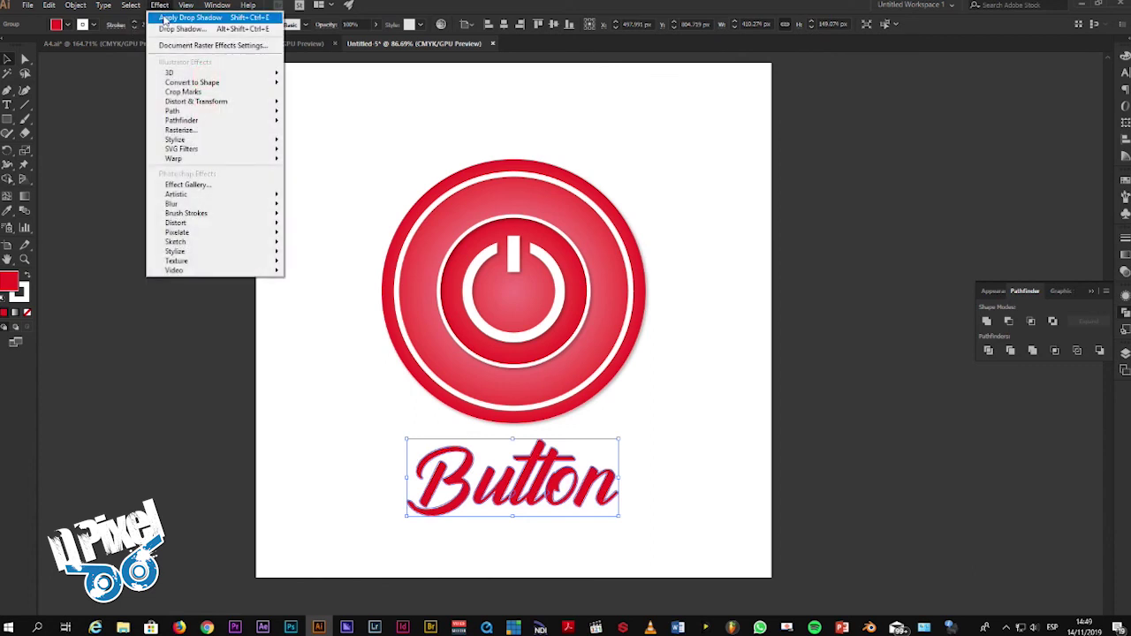
left_click(173, 18)
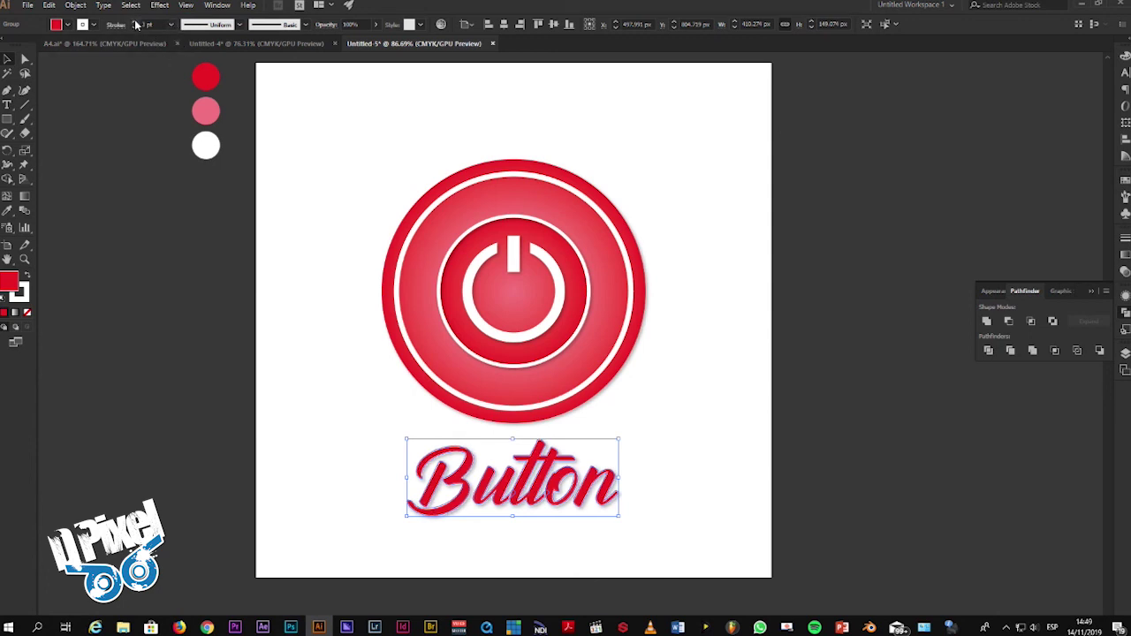
left_click(790, 526)
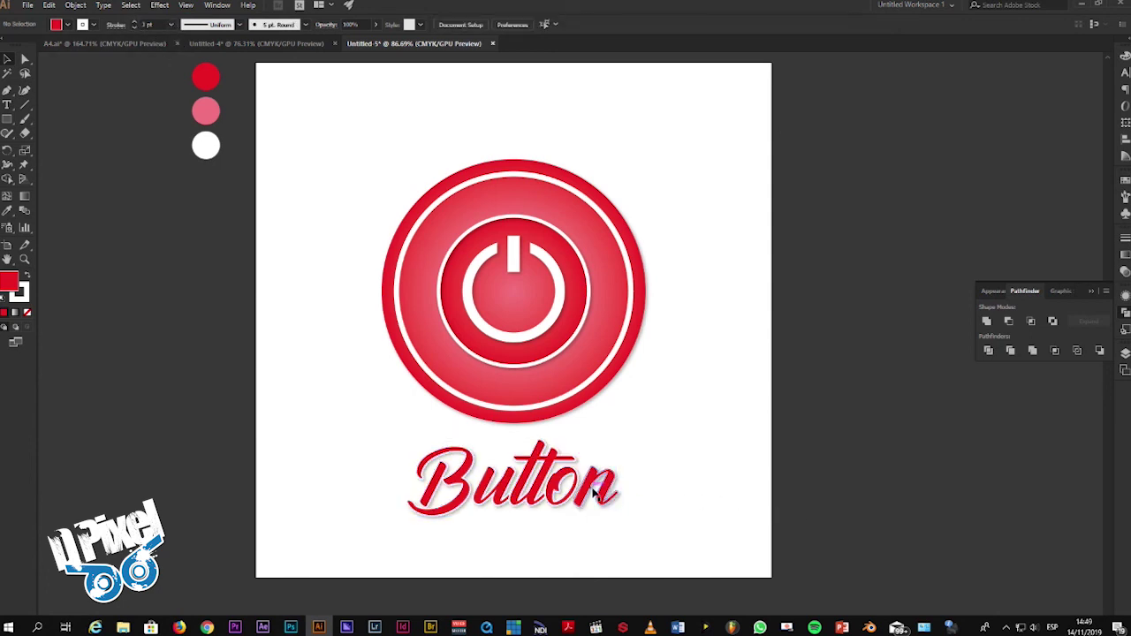
Shift the "Button" caption slightly further down from the circles and deselect it.
mouse_move(594, 493)
left_mouse_down()
mouse_move(590, 482)
mouse_move(593, 494)
left_mouse_up()
left_click(689, 533)
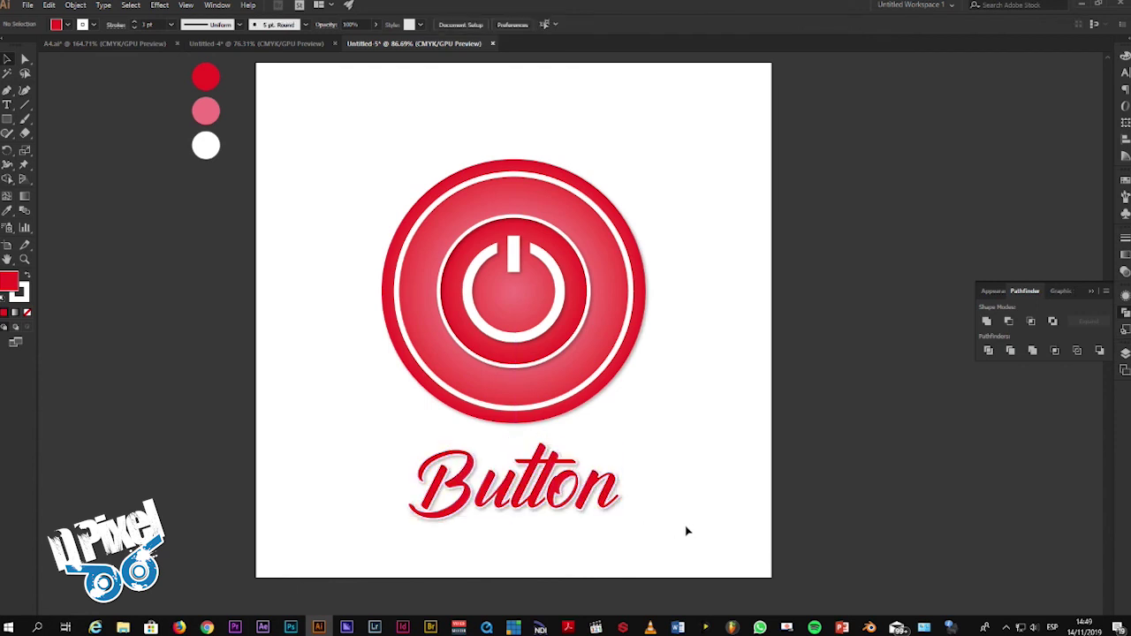
left_click(614, 497)
left_click(649, 472)
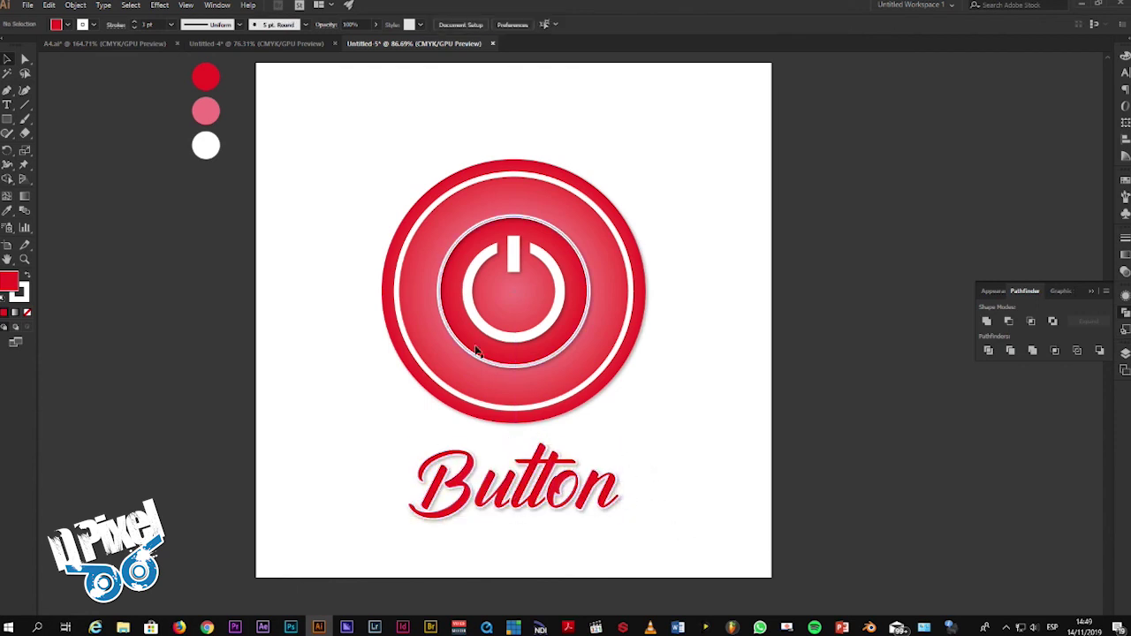
Compare the power button and caption in Untitled-5 with the reference artwork in Untitled-4.
left_click(270, 45)
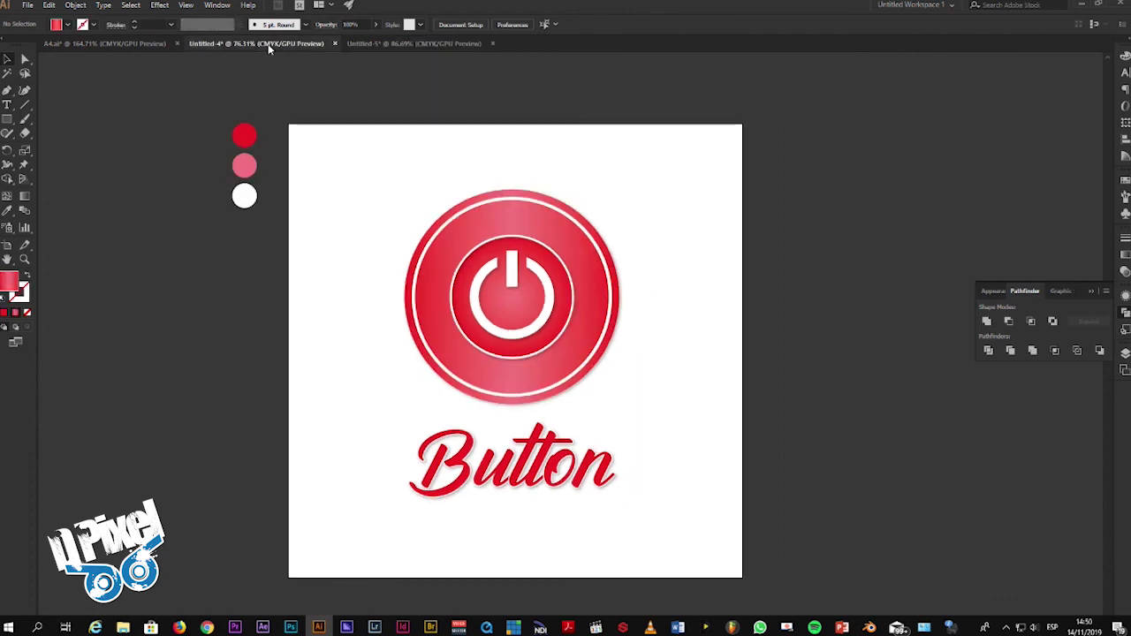
left_click(420, 46)
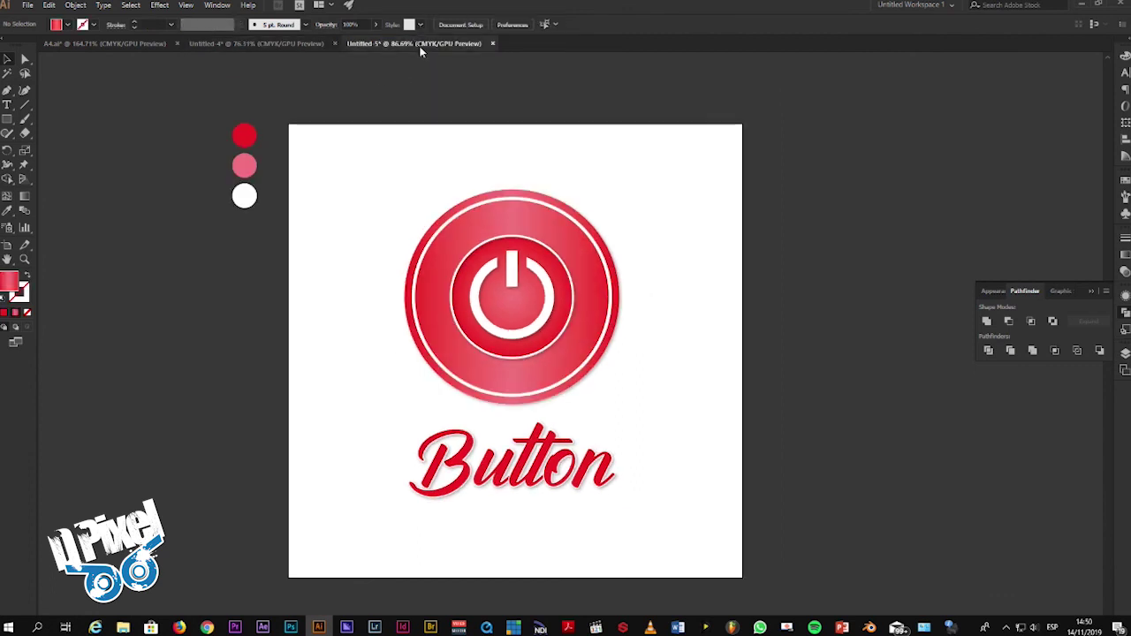
left_click(300, 48)
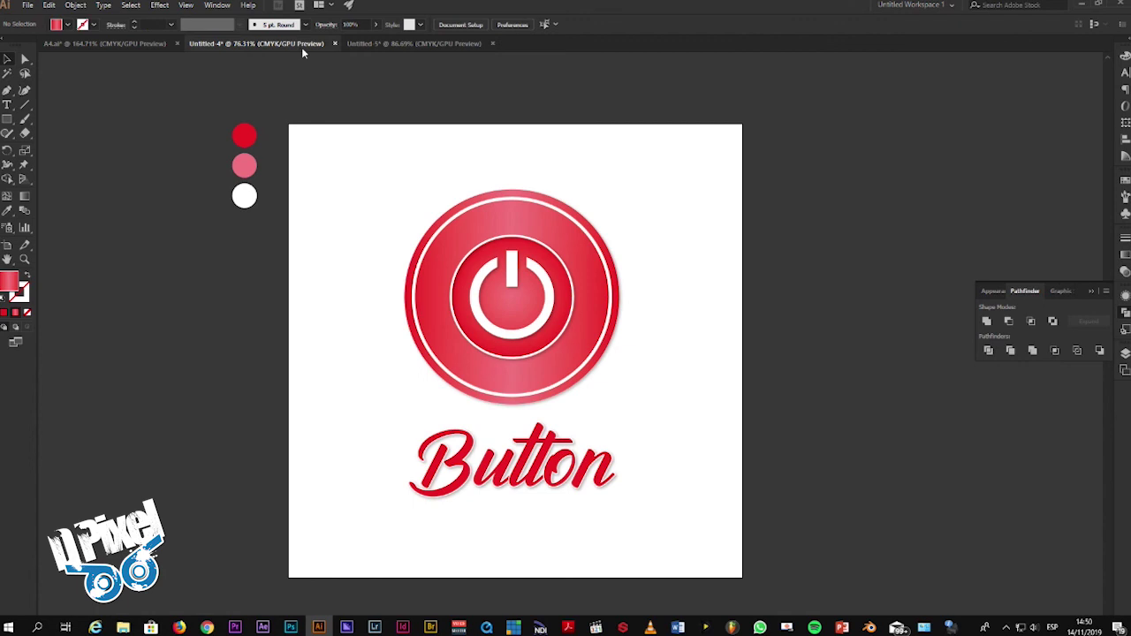
left_click(414, 46)
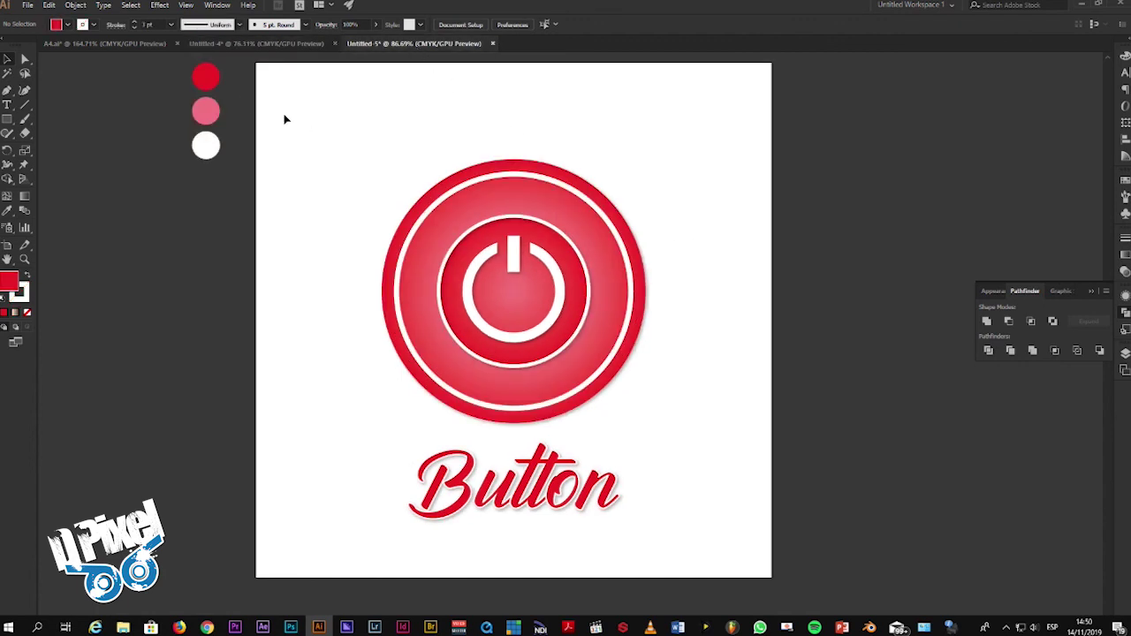
left_click(252, 44)
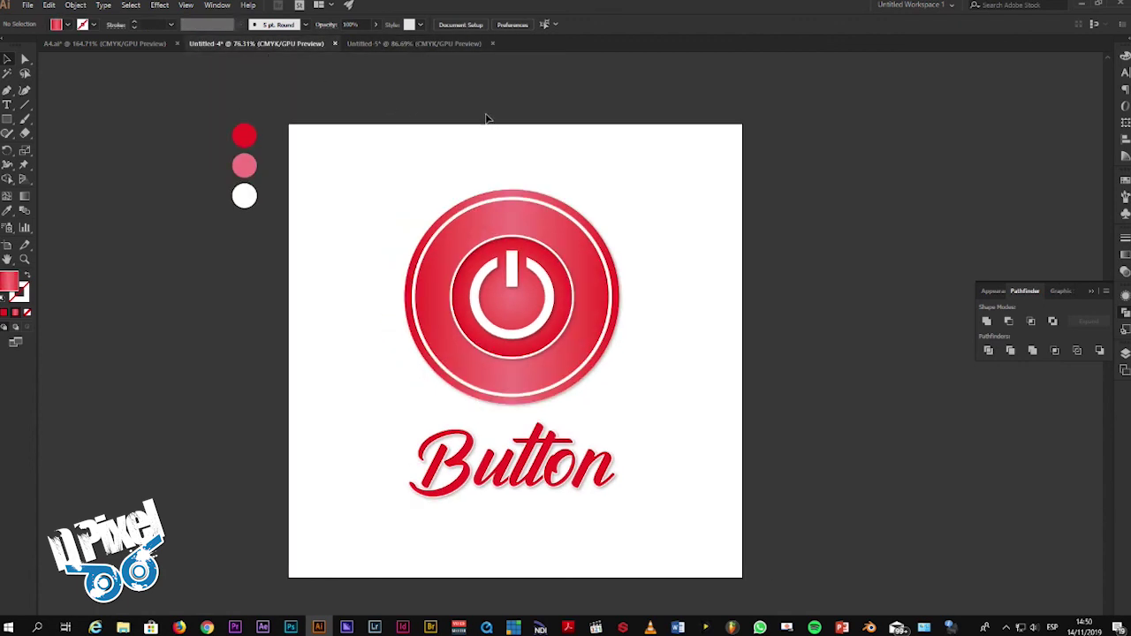
left_click(438, 44)
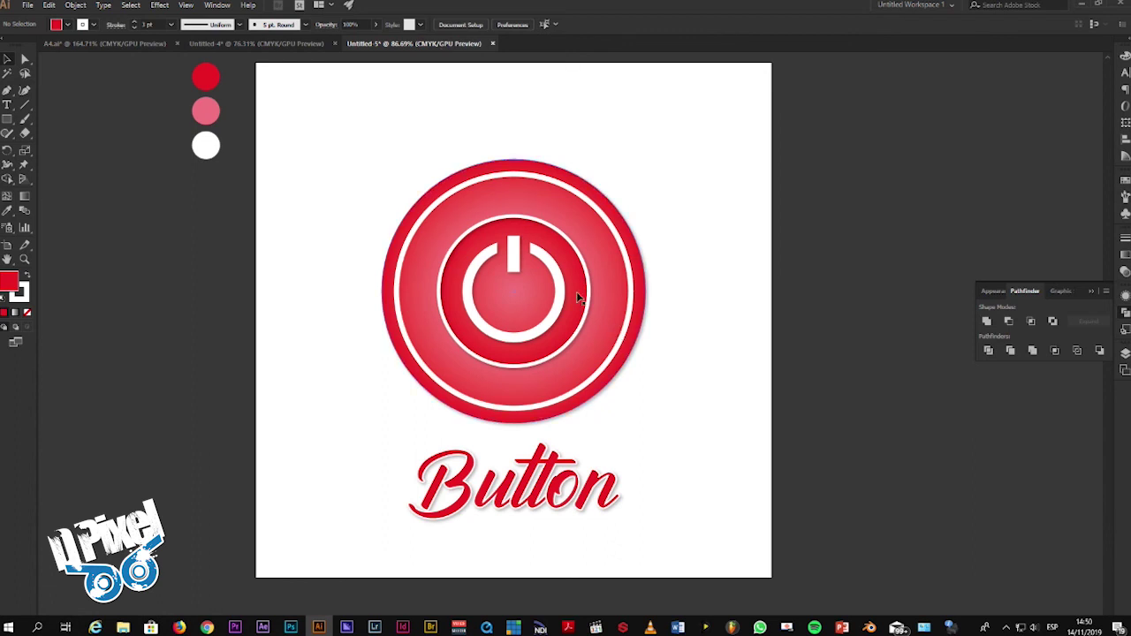
left_click(276, 43)
left_click(438, 43)
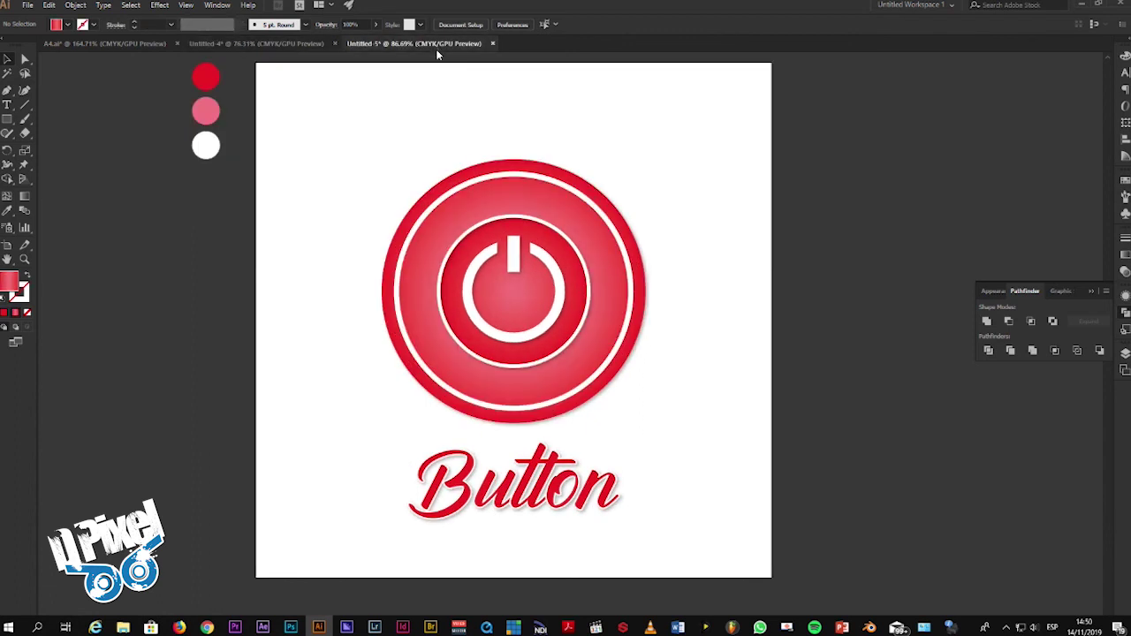
Scale the inner circles and power symbol down proportionally about their centre to about 281 px wide.
left_click(579, 256)
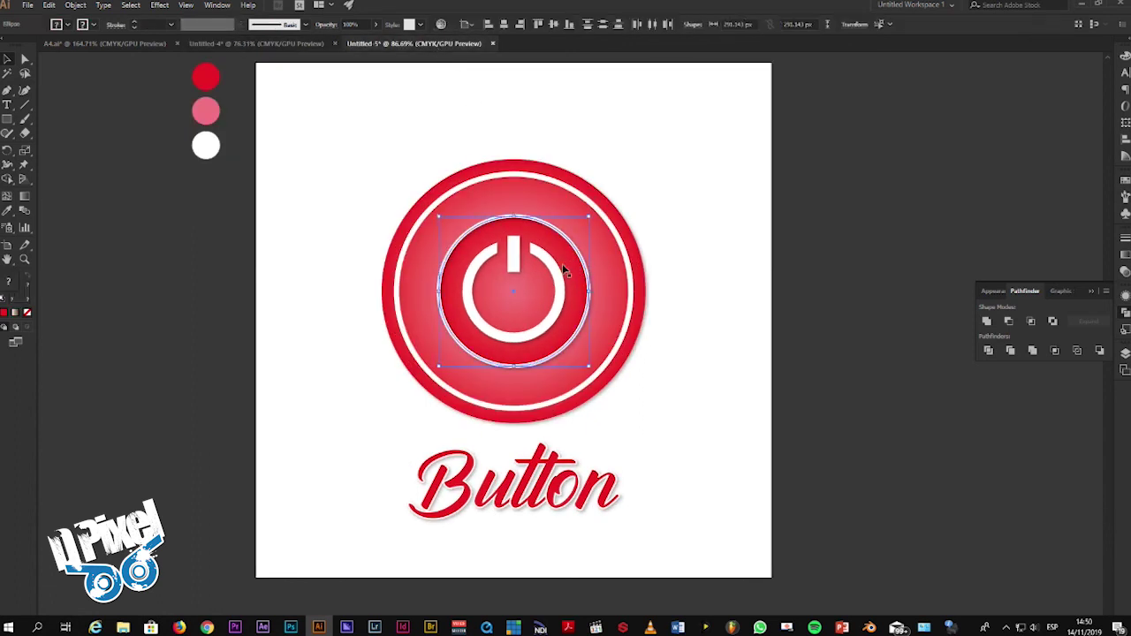
left_click_drag(588, 217, 587, 220)
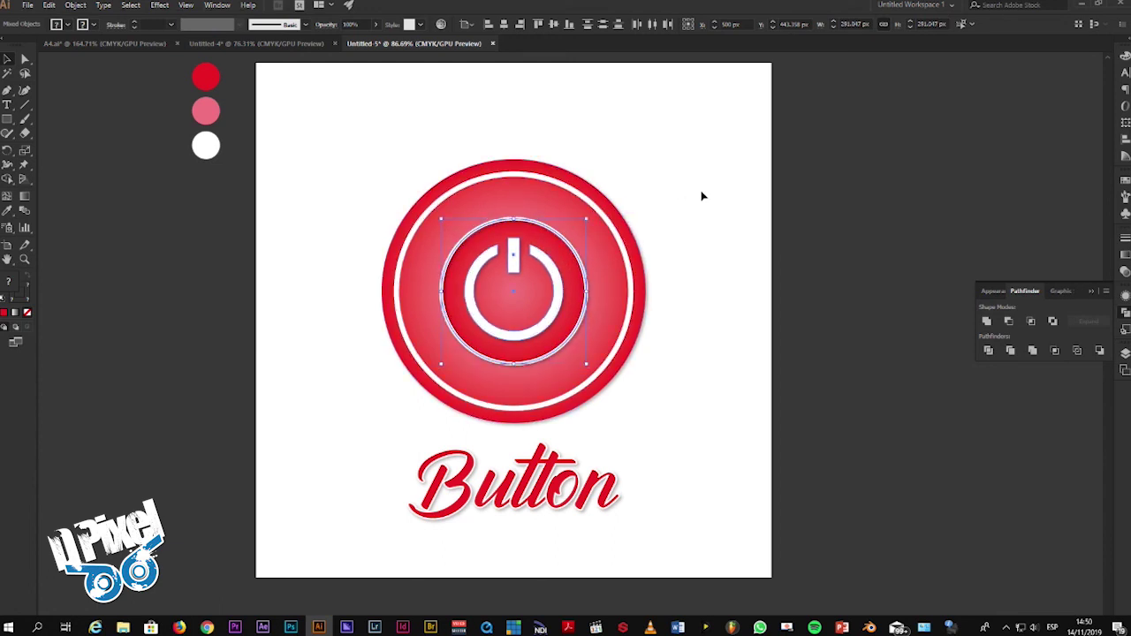
left_click(693, 334)
Select the whole power button with its caption and move it up to the artboard's centre at X 500 px, Y 500 px.
left_click_drag(744, 184, 353, 512)
left_click_drag(509, 388, 509, 360)
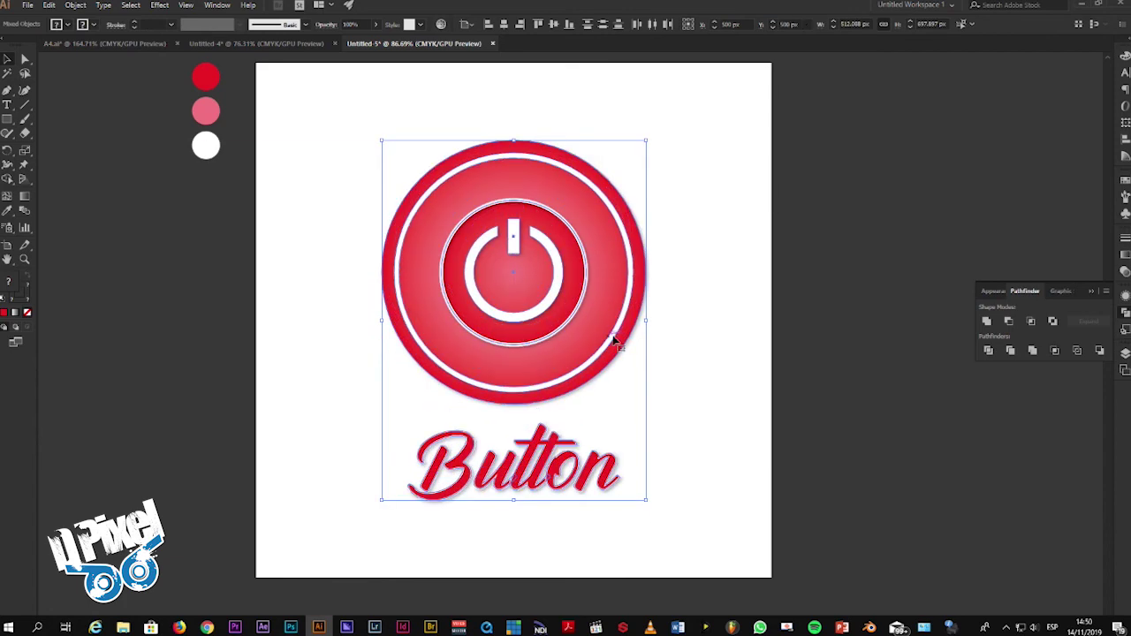
left_click(703, 317)
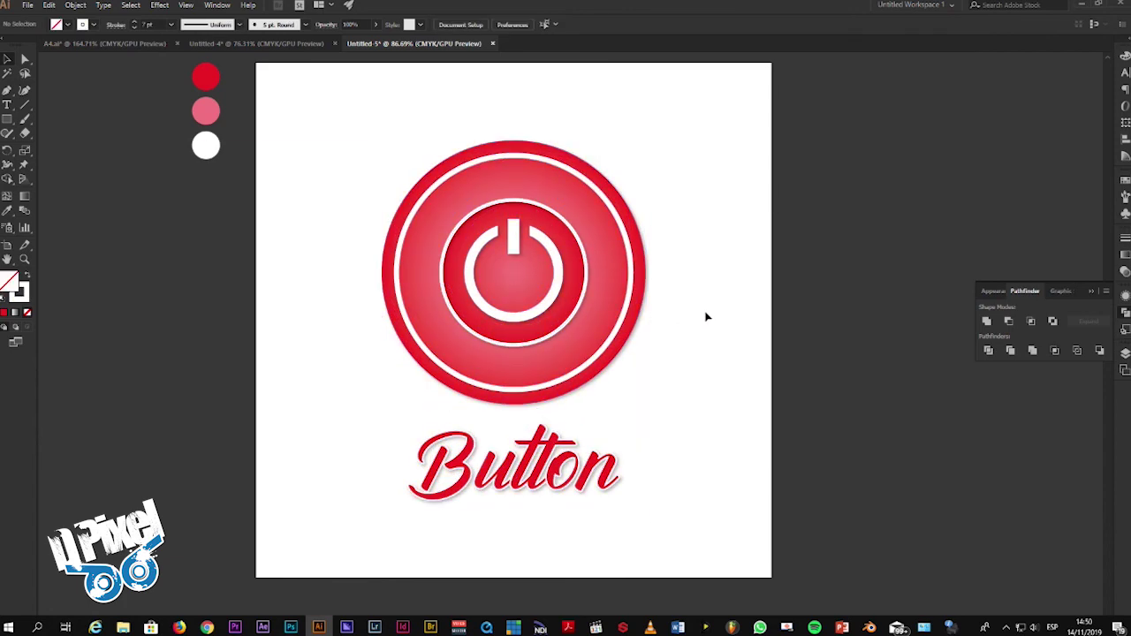
Check the centred artwork in Untitled-5 against the reference design in Untitled-4.
left_click(217, 43)
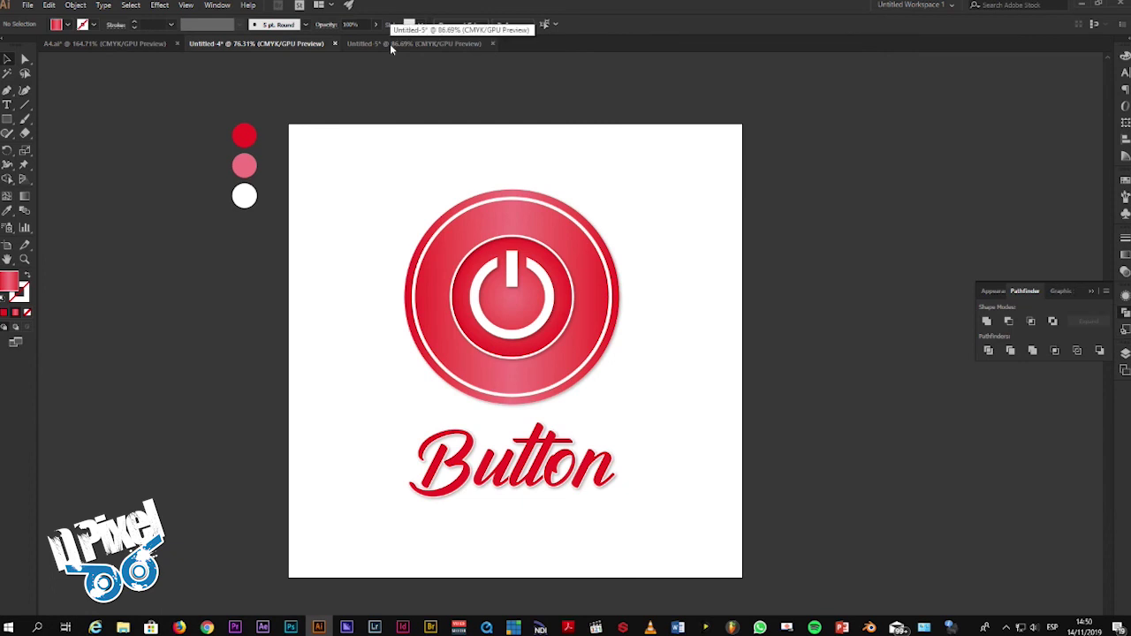
left_click(390, 44)
left_click(299, 44)
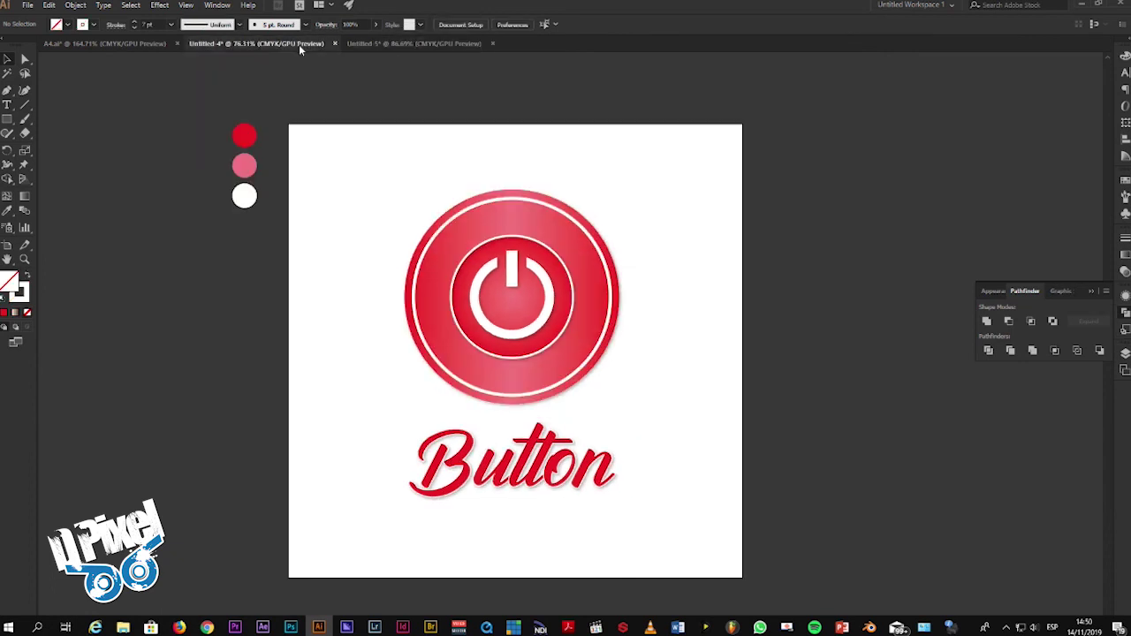
left_click(416, 44)
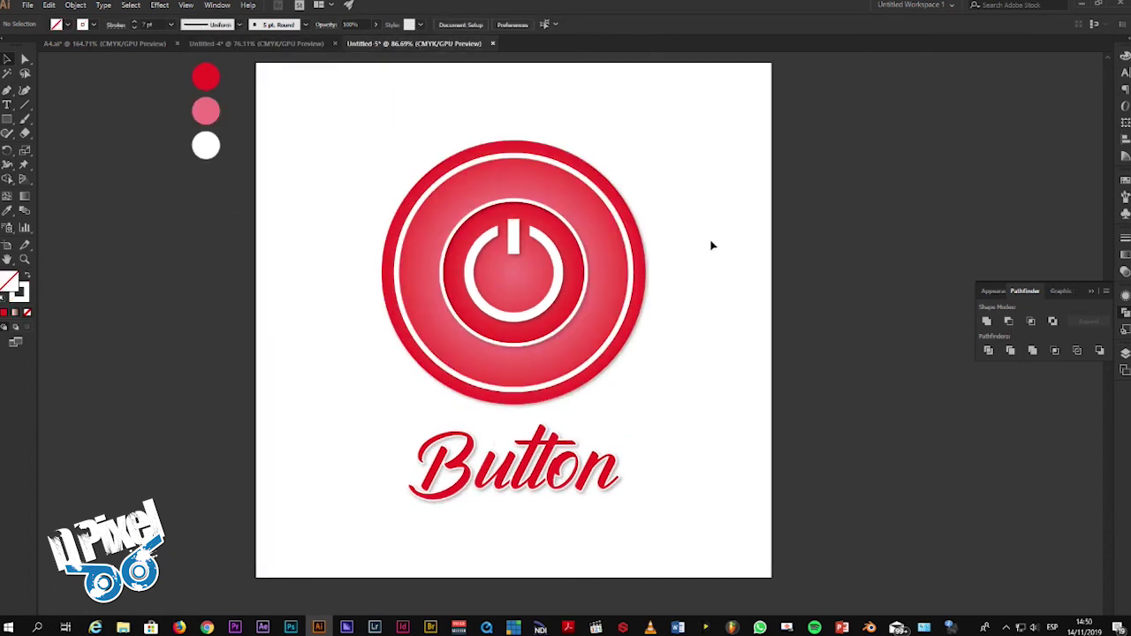
scroll(714, 255, "up", 1)
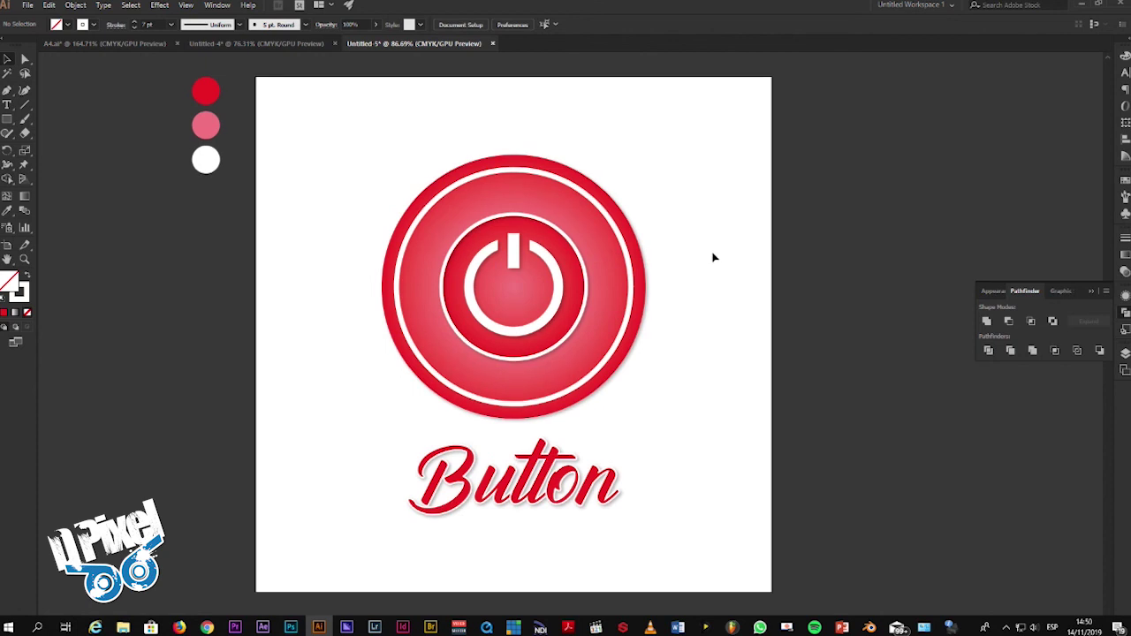